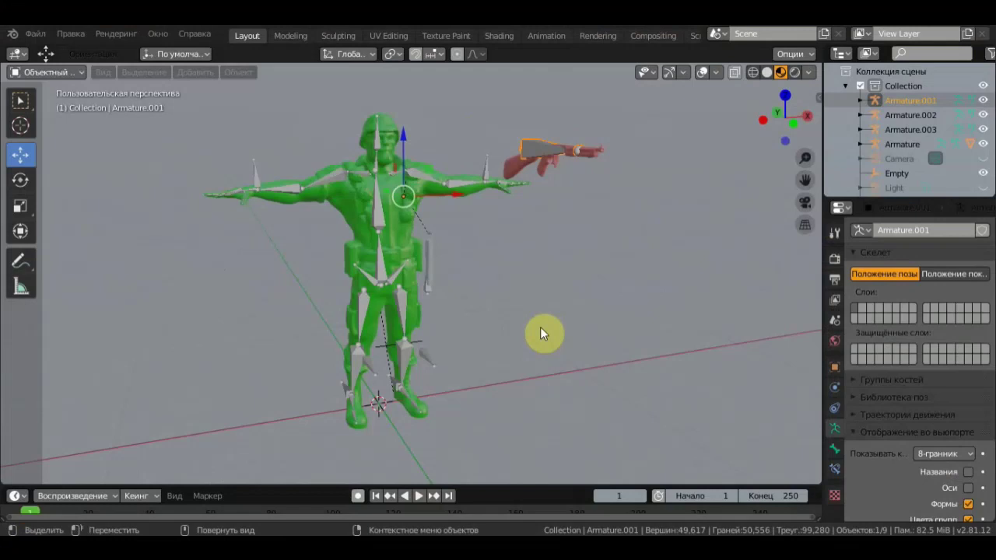
Step: Turn the view to face the soldier and select the small bullet object on the magazine
scroll(579, 242, up, 3)
middle_drag(579, 235, 712, 264)
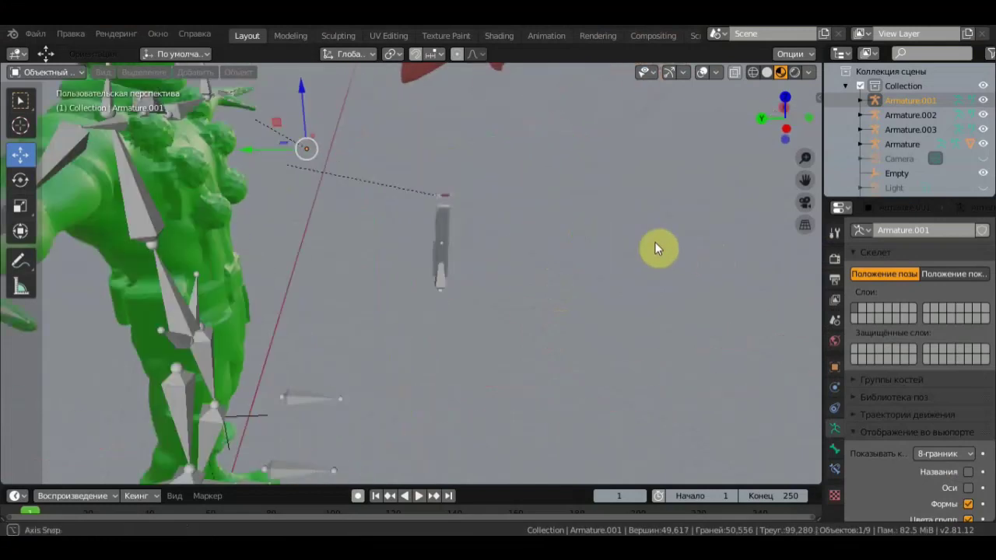
scroll(397, 196, down, 3)
mouse_move(391, 189)
middle_down()
mouse_move(266, 153)
mouse_move(213, 152)
mouse_move(576, 233)
middle_up()
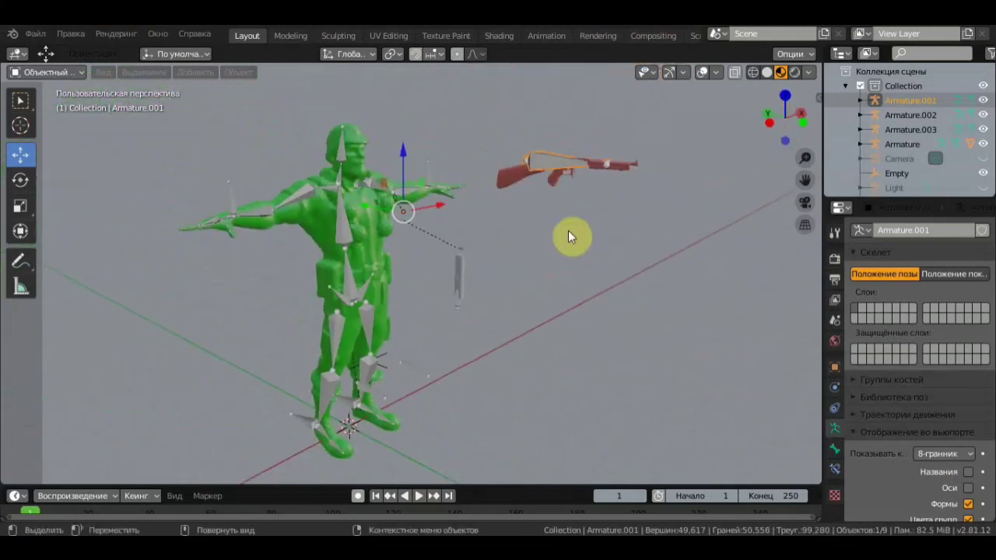
scroll(445, 213, up, 1)
click(303, 204)
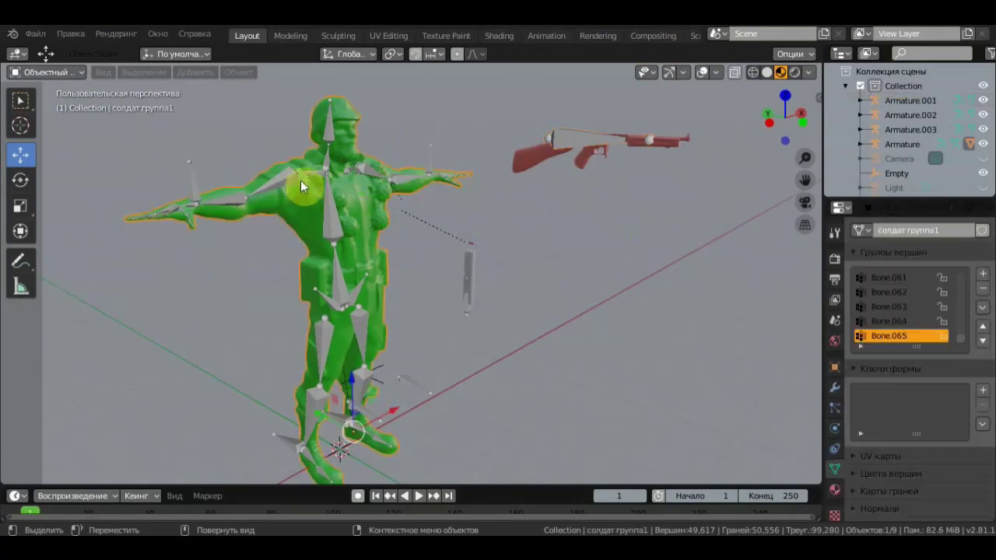
click(525, 169)
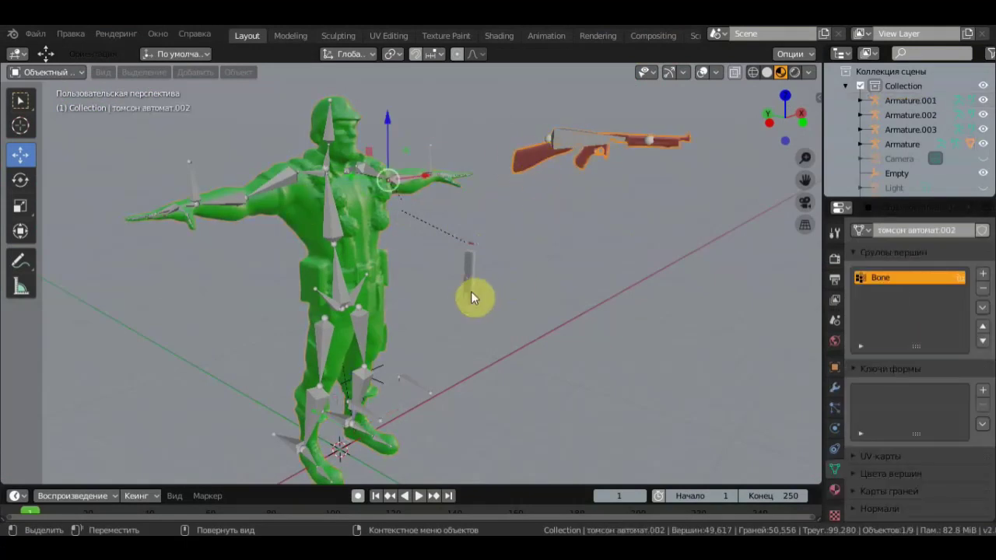
click(470, 268)
scroll(482, 260, up, 2)
scroll(506, 247, up, 1)
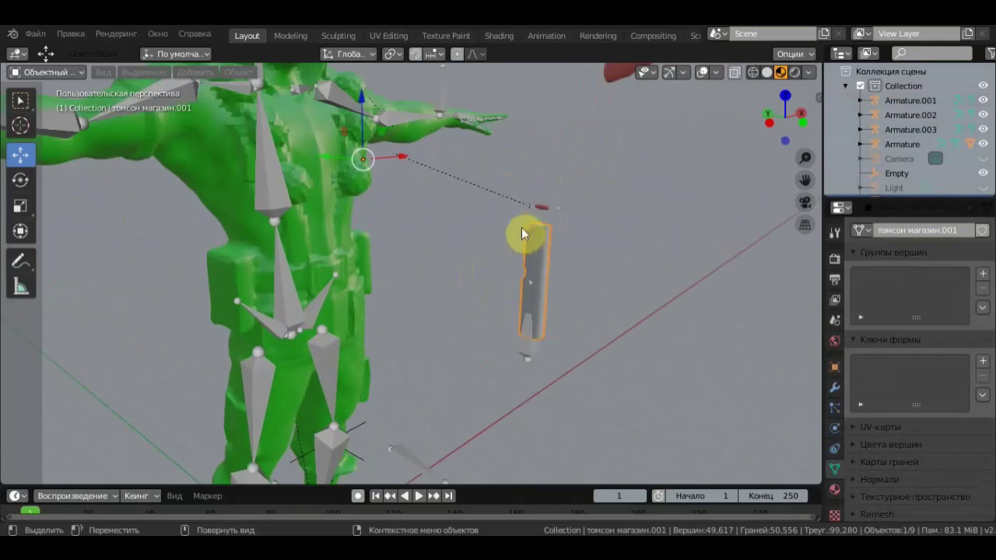
click(544, 210)
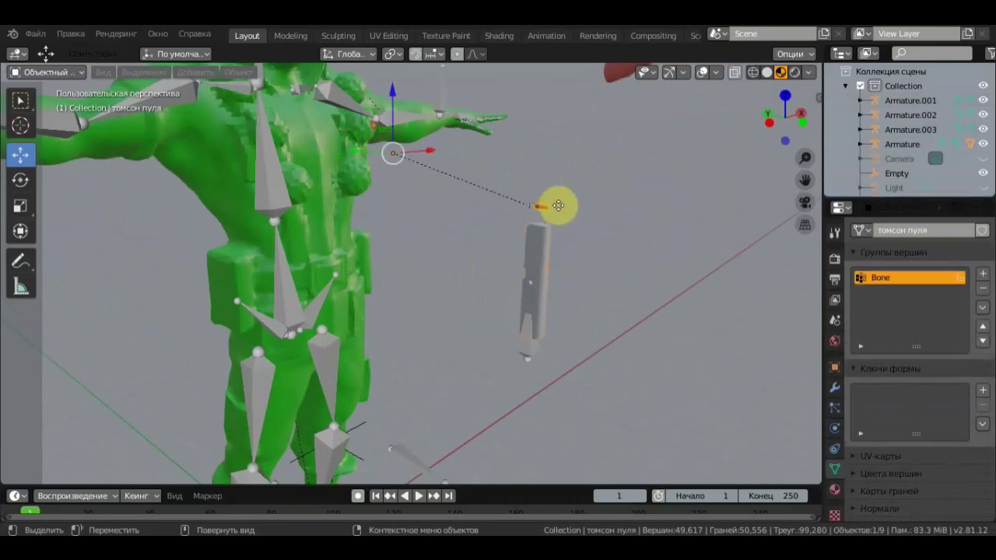
Step: Move the bullet object by 0.178, -0.0757, 0.284 m
drag(558, 206, 569, 189)
scroll(569, 189, down, 1)
scroll(552, 233, down, 1)
scroll(583, 238, up, 1)
scroll(545, 238, down, 2)
scroll(467, 245, down, 3)
scroll(439, 257, down, 1)
scroll(447, 257, up, 2)
Step: Orbit, pan and zoom around the soldier to check the bullet's new position
mouse_move(450, 253)
middle_down()
mouse_move(438, 267)
mouse_move(441, 256)
middle_up()
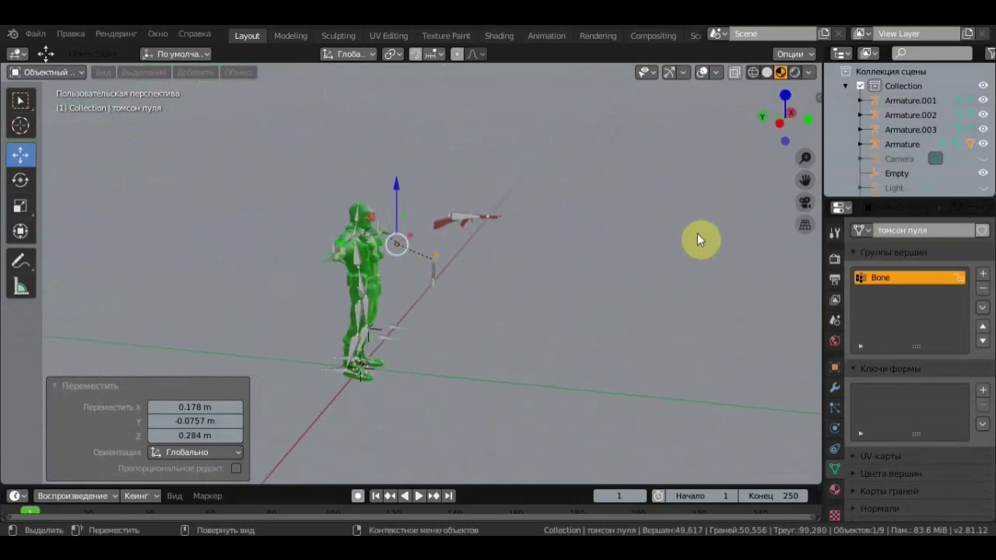
scroll(731, 235, down, 2)
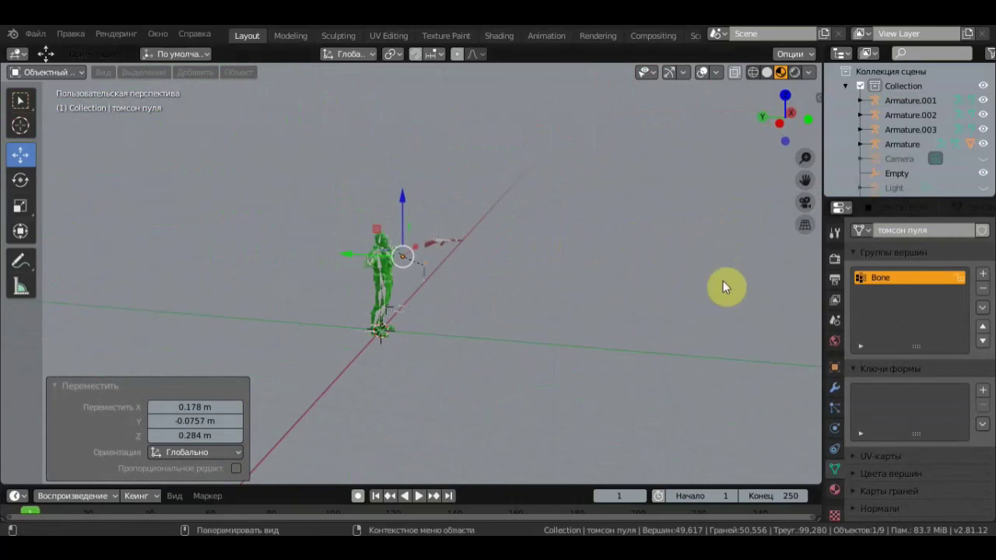
middle_drag(690, 266, 634, 269)
scroll(605, 271, up, 4)
shift+middle_drag(543, 280, 676, 237)
scroll(580, 237, up, 2)
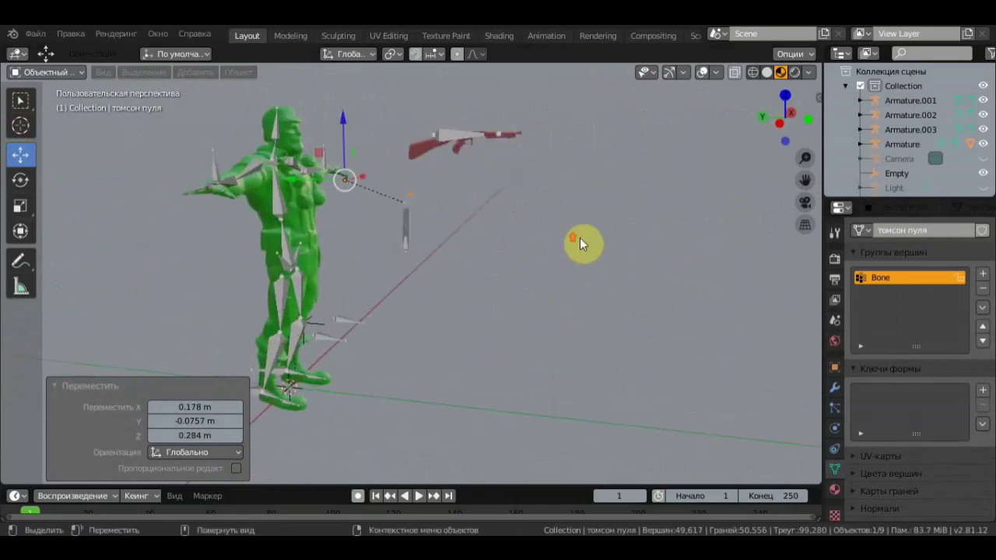
scroll(580, 237, up, 2)
mouse_move(552, 232)
shift+middle_down()
mouse_move(626, 250)
mouse_move(627, 272)
mouse_move(533, 201)
mouse_move(498, 234)
mouse_move(562, 233)
mouse_move(545, 234)
shift+middle_up()
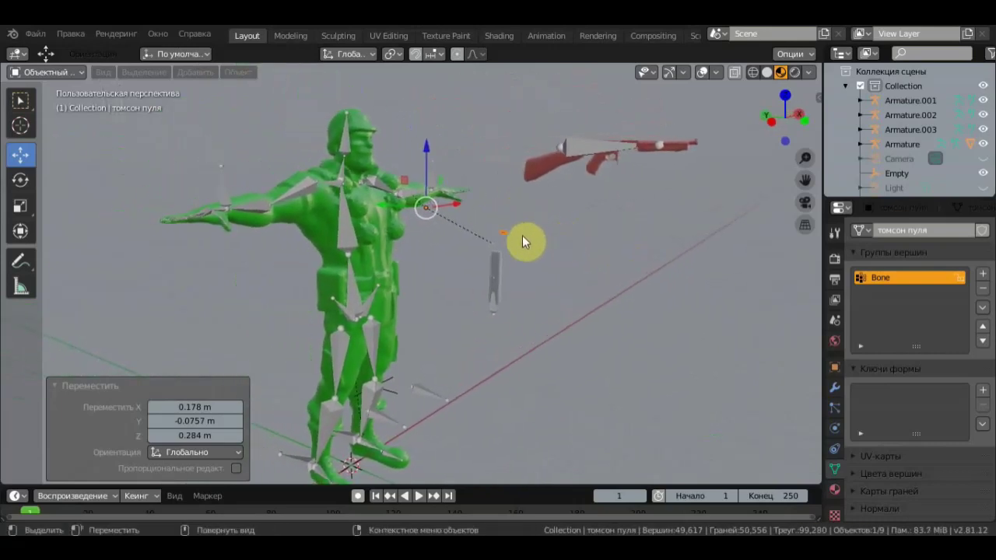
scroll(506, 245, up, 2)
scroll(516, 244, up, 1)
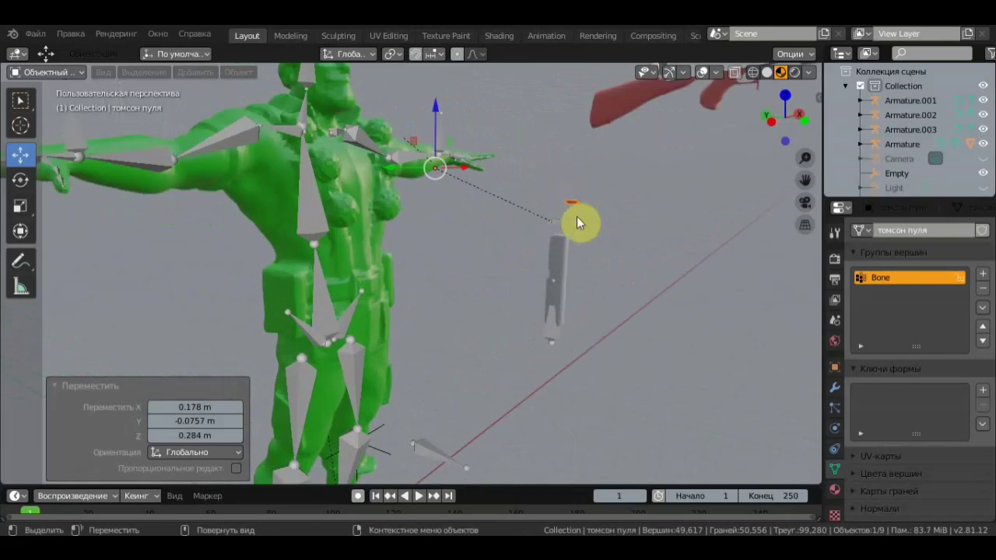
scroll(593, 212, down, 1)
middle_drag(555, 216, 500, 221)
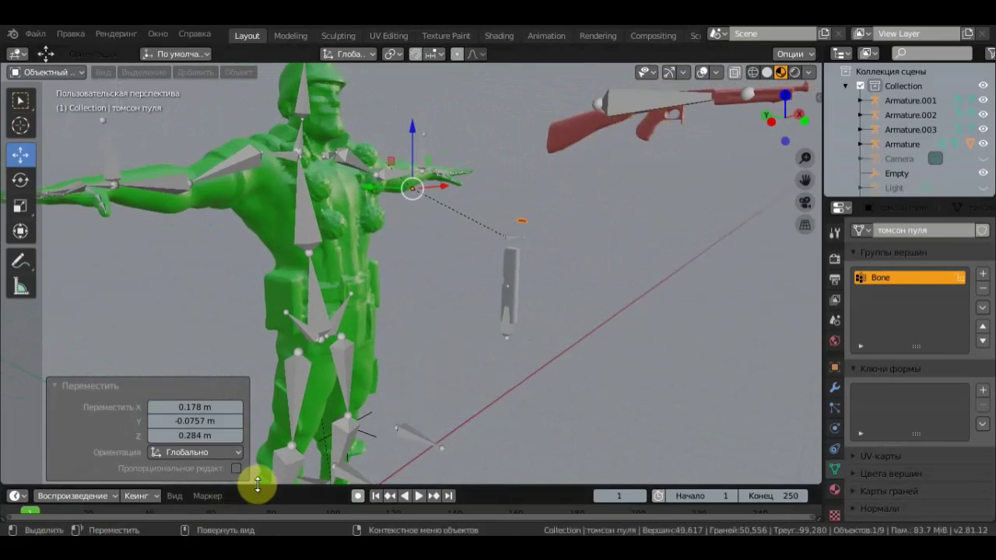
Step: Enlarge the timeline until its frame numbers show, and select the gun's existing armature
drag(256, 486, 249, 399)
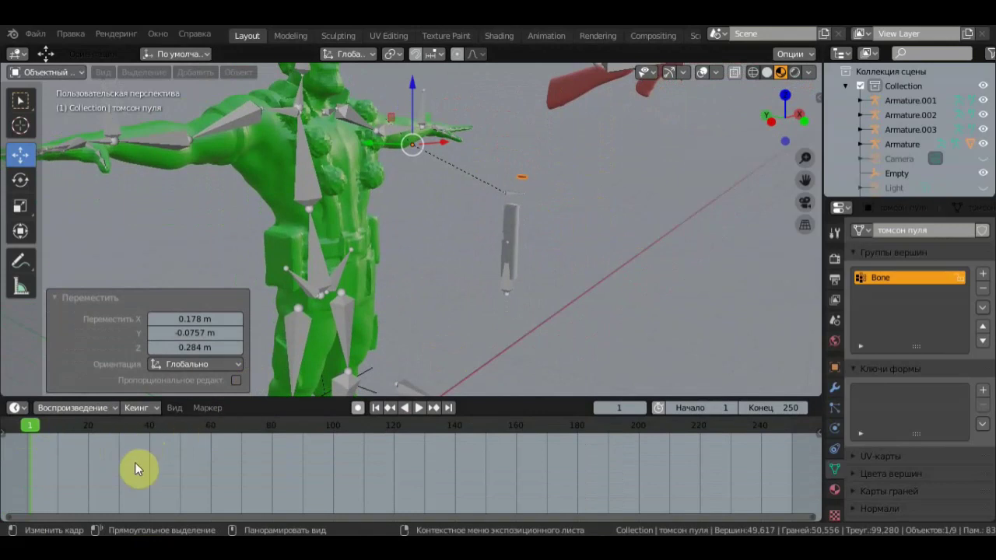
drag(317, 398, 319, 470)
mouse_move(429, 367)
middle_down()
mouse_move(416, 394)
mouse_move(432, 368)
mouse_move(506, 341)
middle_up()
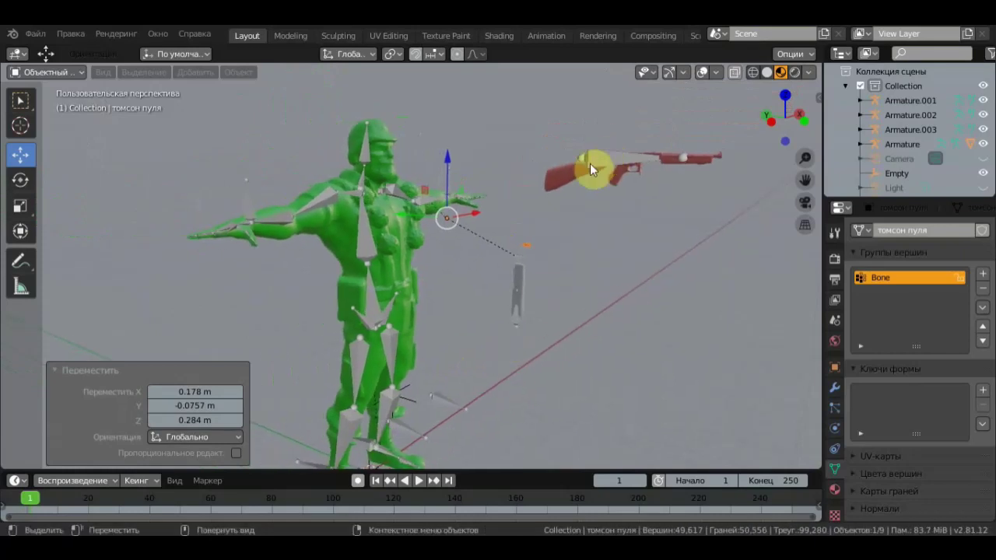
click(590, 165)
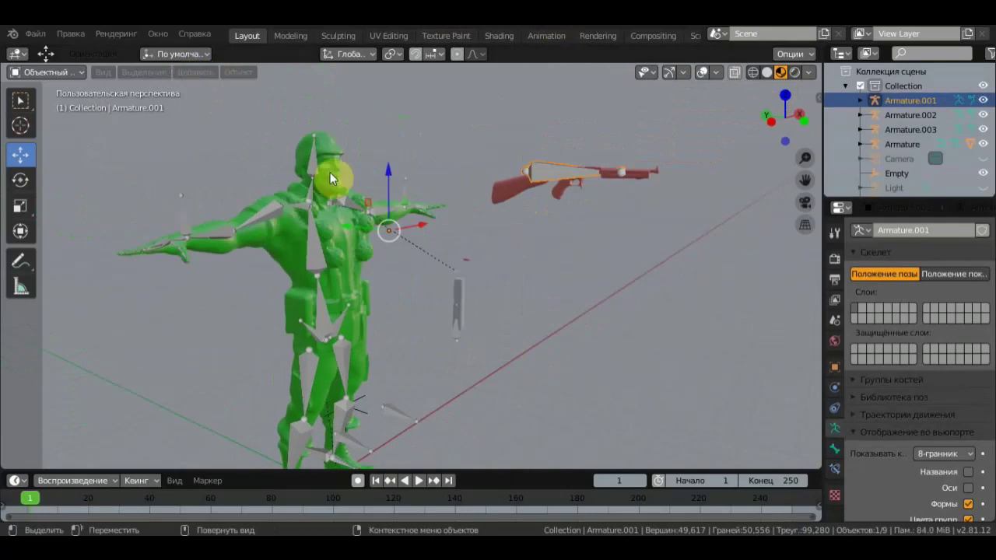
Step: Add an armature, scale it to 2.515 and move it 6.18, -4.98, 9.48 m onto the Thompson
click(195, 72)
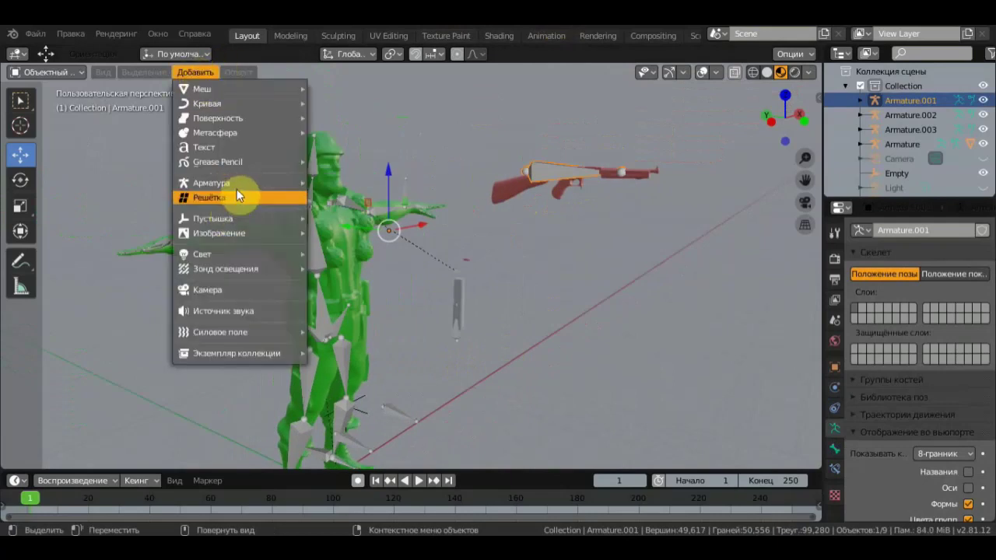
mouse_move(212, 183)
click(357, 182)
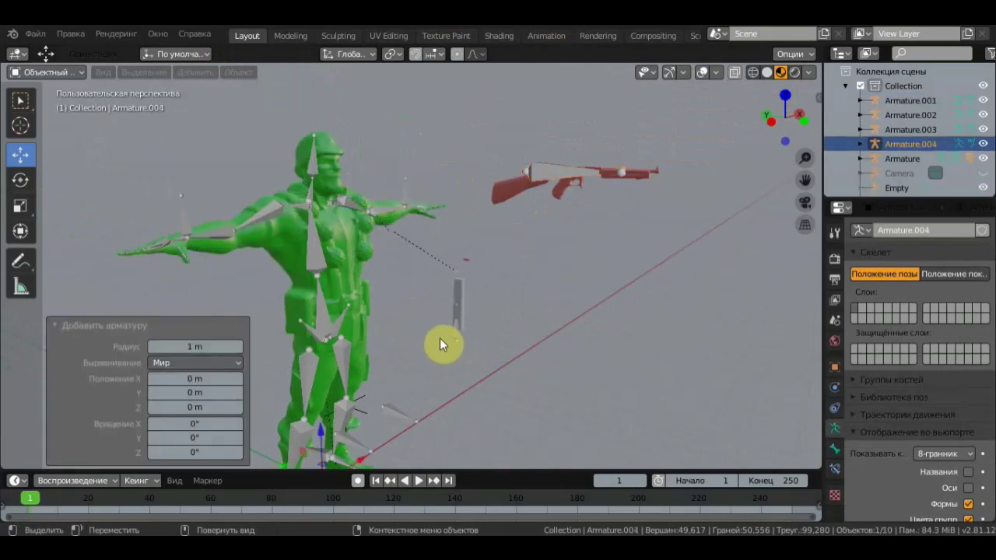
key(s)
click(730, 399)
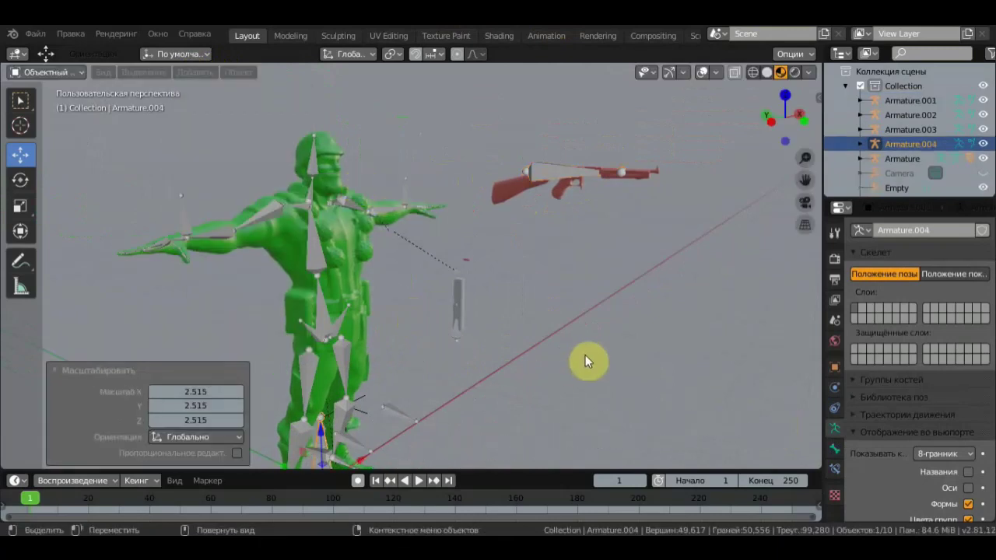
key(g)
click(709, 124)
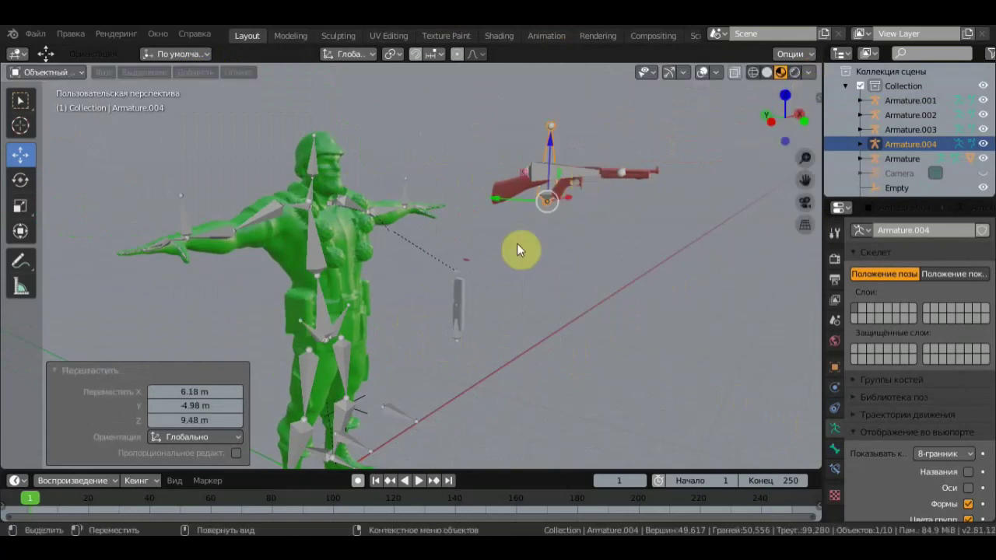
scroll(350, 272, up, 1)
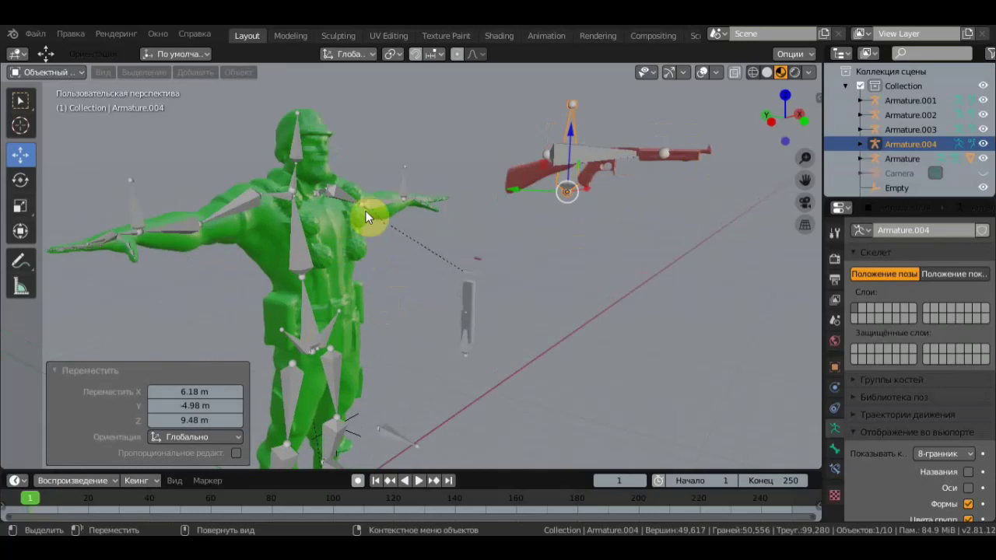
Step: Parent the Thompson gun mesh to Armature.004 using With Automatic Weights
click(517, 177)
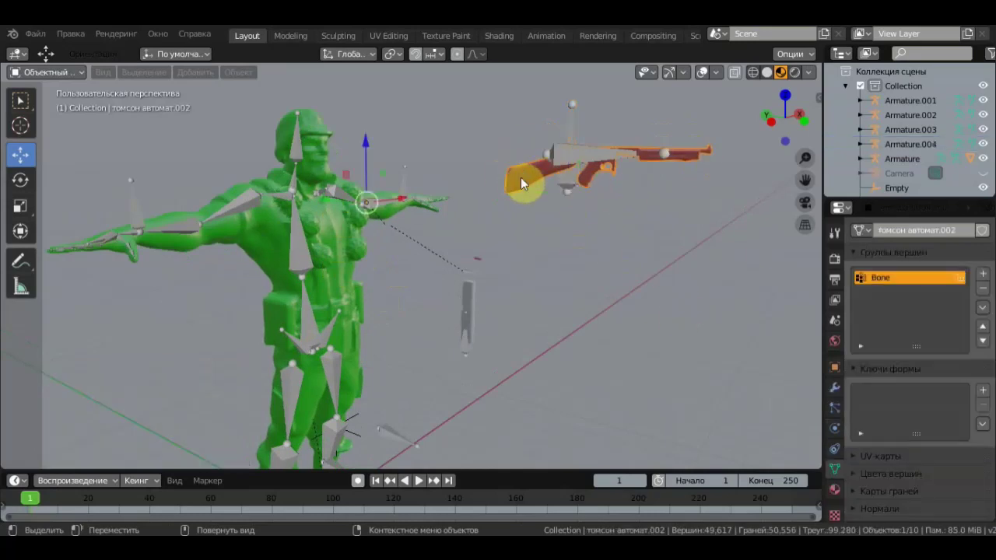
click(570, 179)
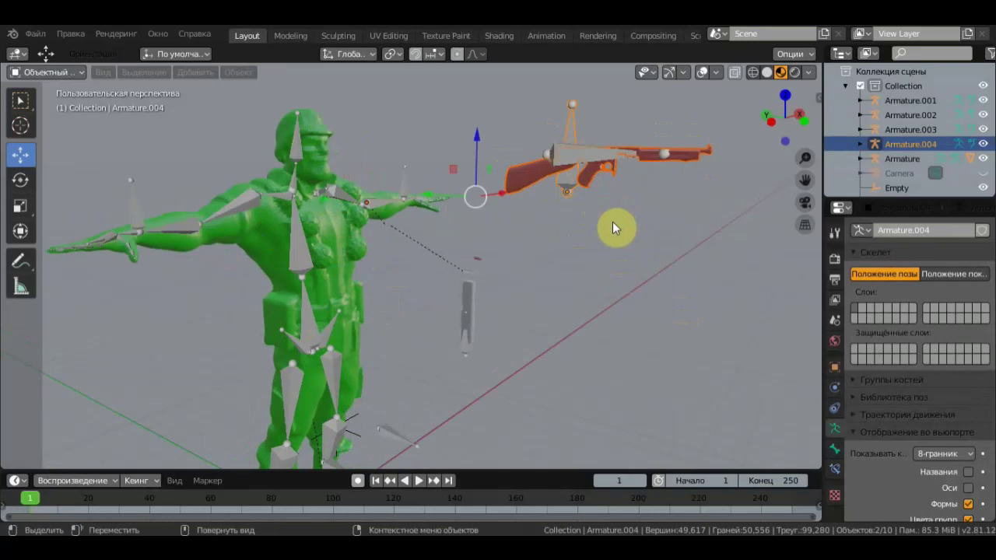
key(ctrl+p)
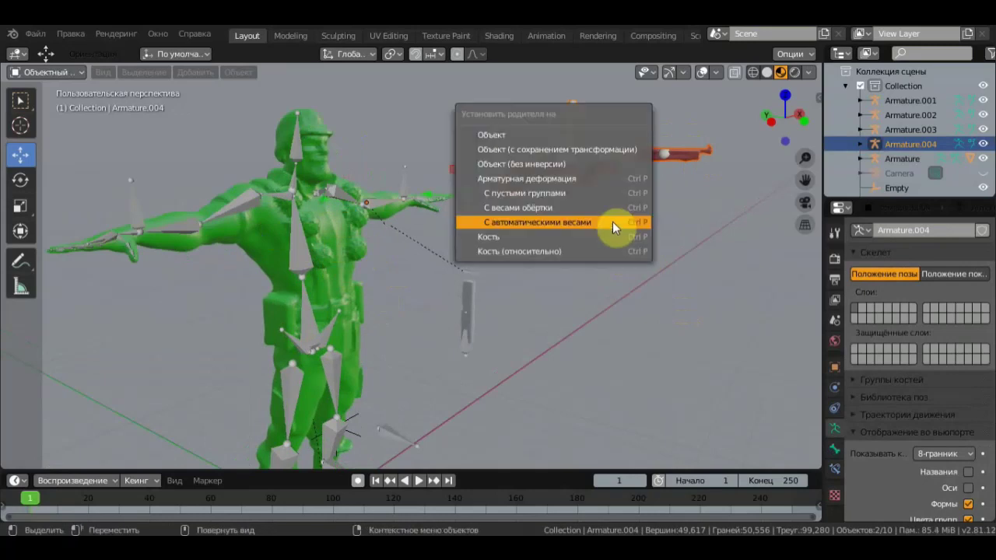
click(576, 224)
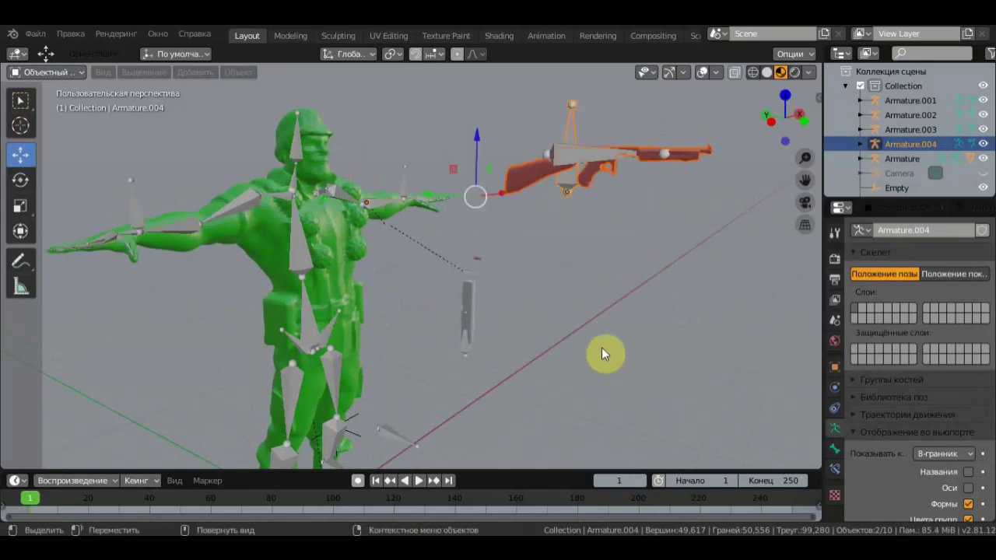
click(260, 236)
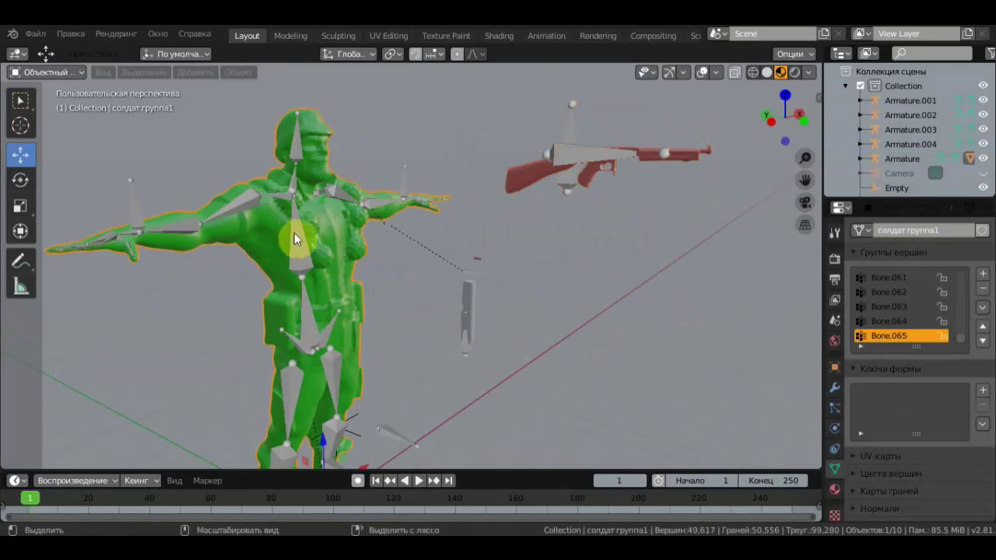
Step: Parent the soldier mesh to the main Armature with automatic weights
click(315, 245)
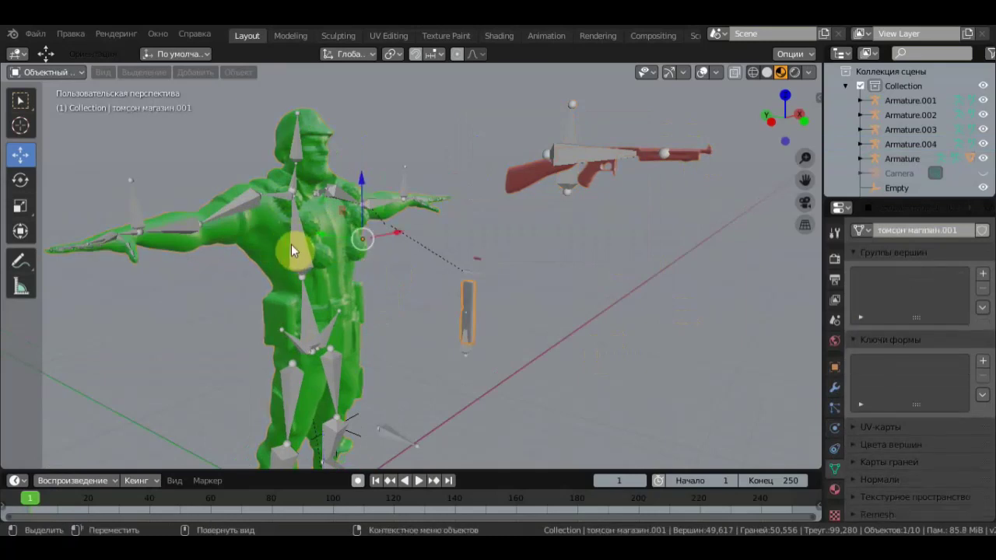
click(293, 242)
click(286, 238)
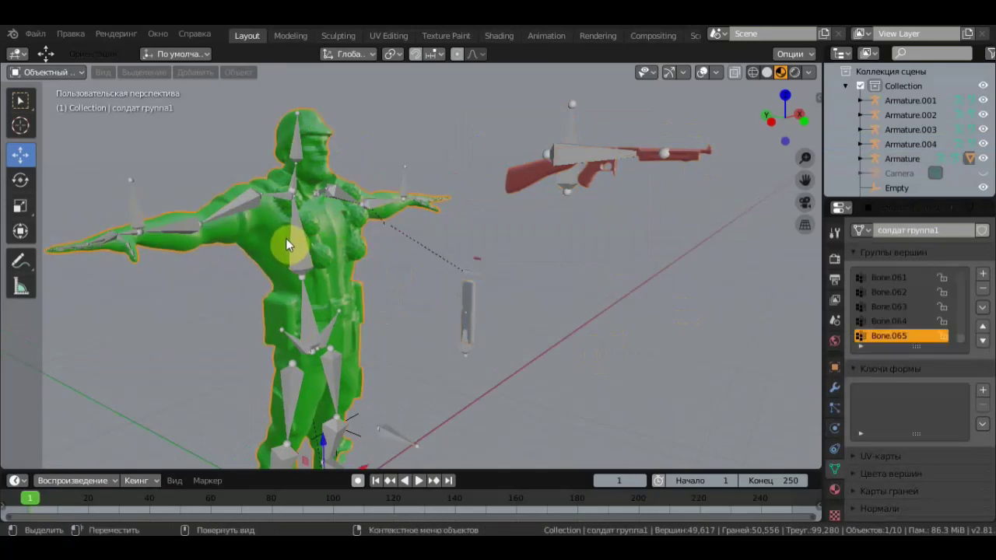
click(297, 240)
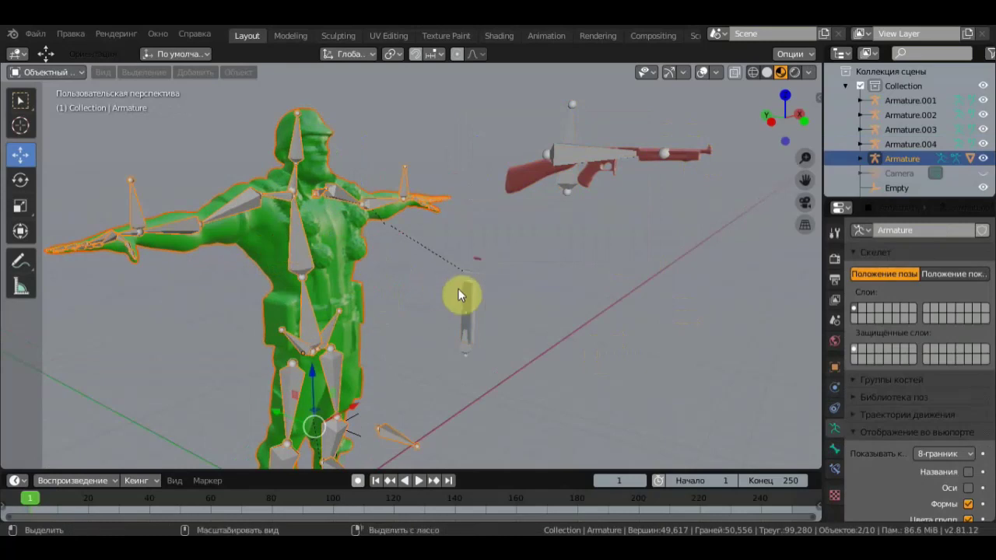
key(ctrl+p)
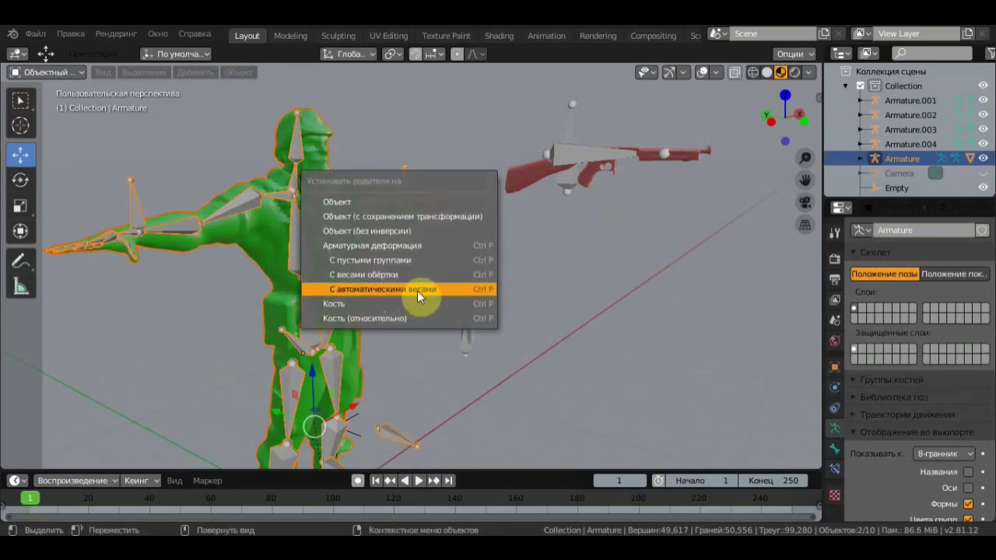
Step: Orbit around the soldier and select Armature.004 on the gun
scroll(569, 321, down, 2)
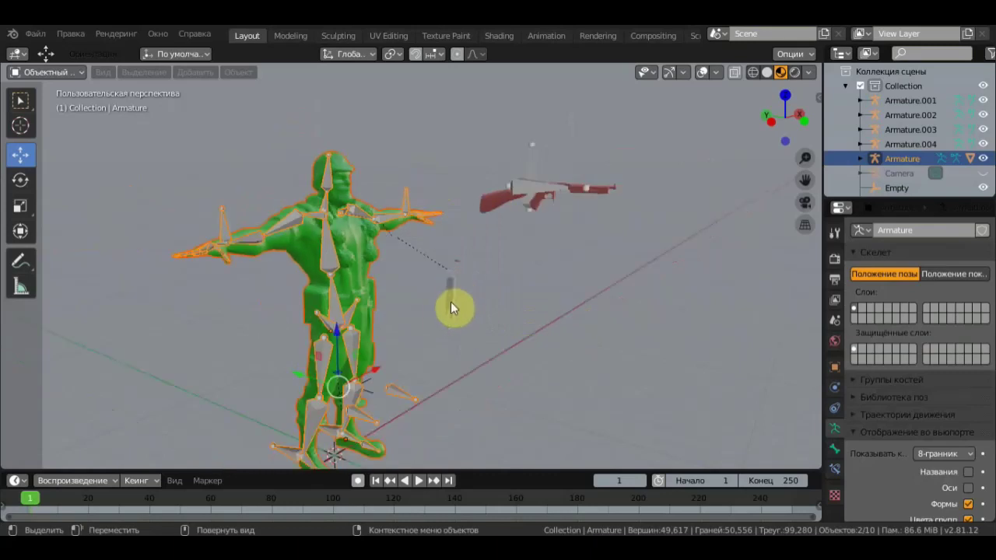
mouse_move(470, 263)
middle_down()
mouse_move(460, 273)
mouse_move(525, 231)
mouse_move(592, 231)
mouse_move(480, 179)
middle_up()
click(460, 176)
click(518, 155)
click(449, 146)
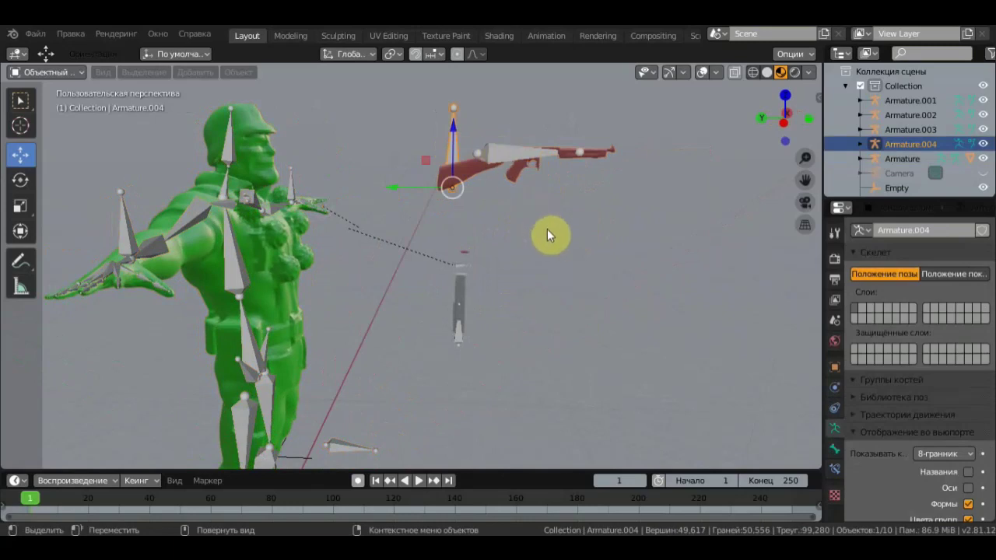
Step: Delete the extra Armature.004 and orbit back to a frontal view of the soldier
key(Delete)
middle_drag(550, 229, 470, 265)
middle_drag(353, 230, 414, 183)
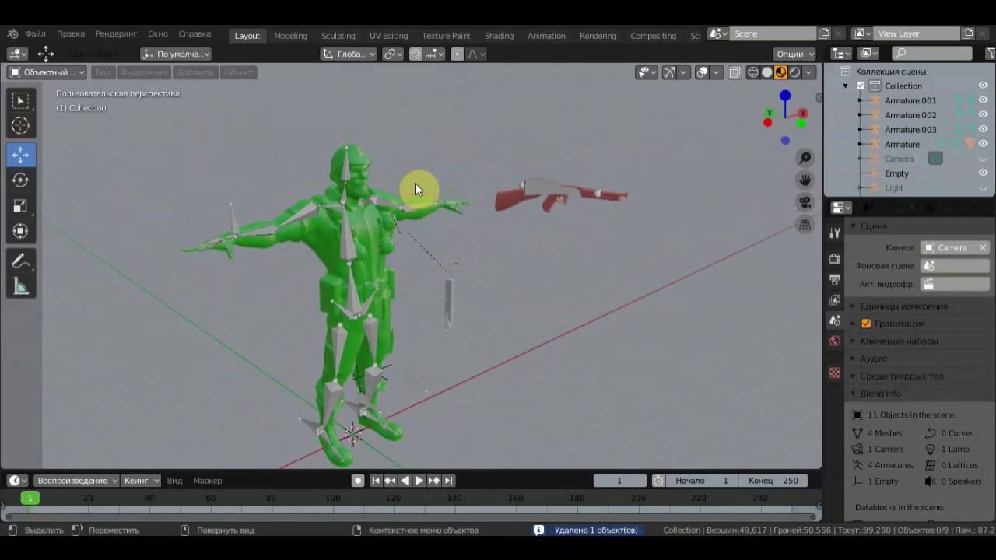
middle_drag(600, 266, 608, 228)
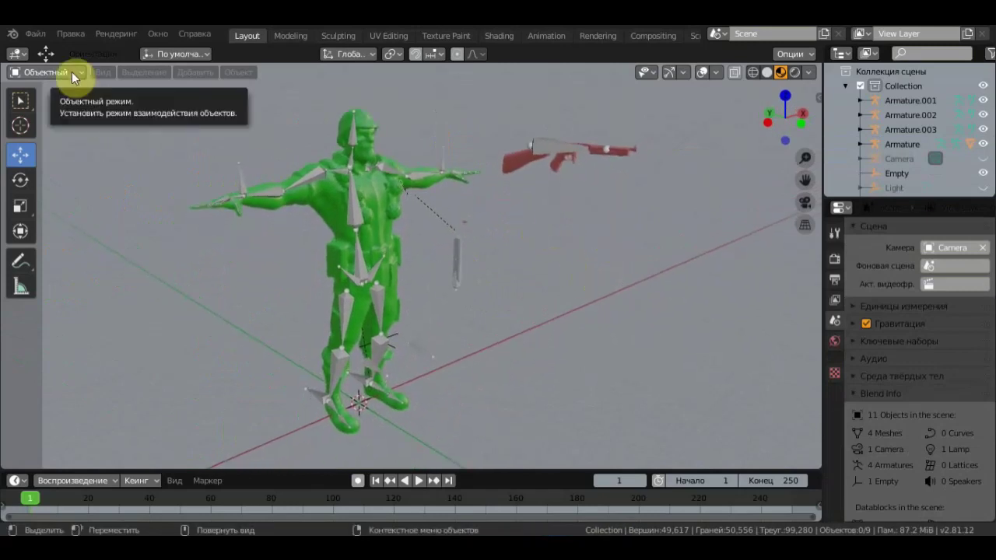
Step: Select Armature, Armature.002 and Armature.001 together
click(311, 173)
scroll(394, 172, up, 2)
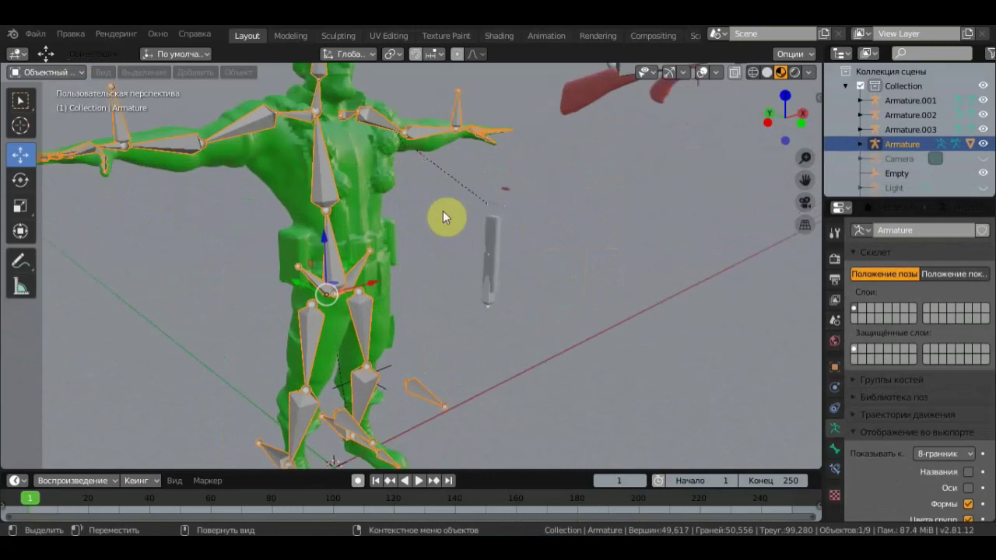
mouse_move(443, 211)
middle_down()
mouse_move(521, 266)
mouse_move(504, 306)
mouse_move(568, 167)
mouse_move(517, 188)
mouse_move(600, 208)
middle_up()
shift+click(567, 133)
shift+click(566, 134)
scroll(570, 140, down, 3)
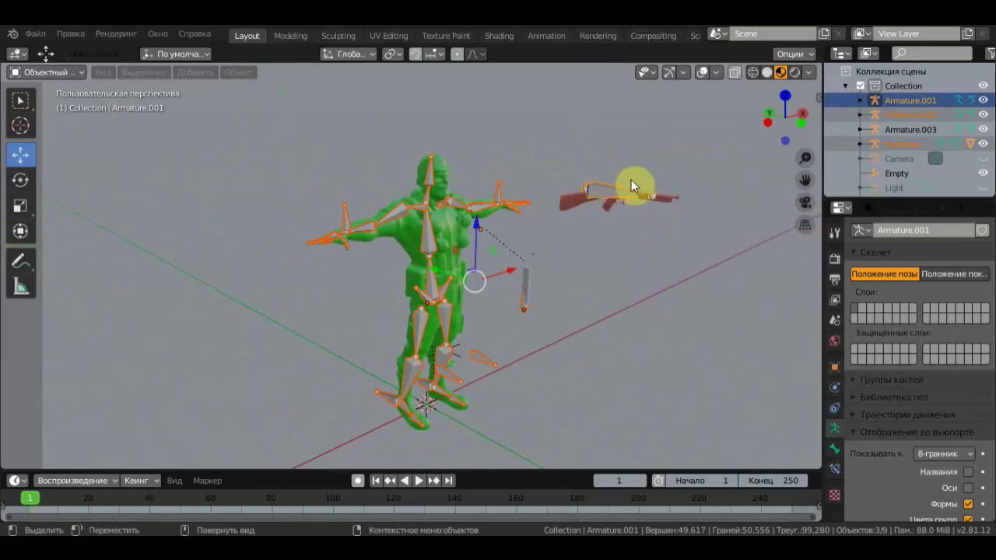
Step: Switch the three selected rigs to Pose Mode
mouse_move(620, 204)
middle_down()
mouse_move(641, 207)
mouse_move(593, 218)
middle_up()
click(47, 71)
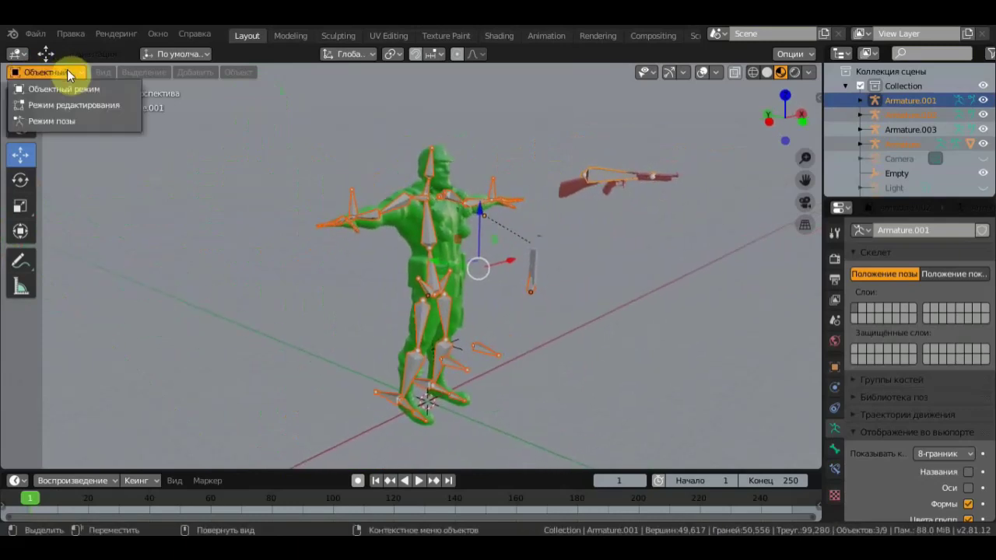
click(55, 121)
scroll(520, 178, up, 2)
scroll(377, 183, up, 2)
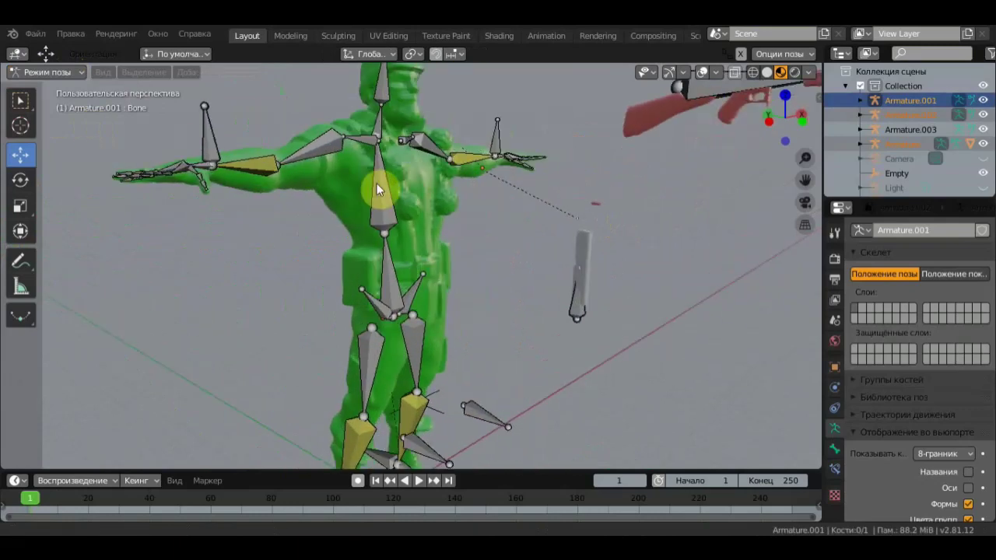
scroll(537, 153, up, 2)
Step: Select the gun, magazine and soldier arm bones to check they can be posed
click(627, 95)
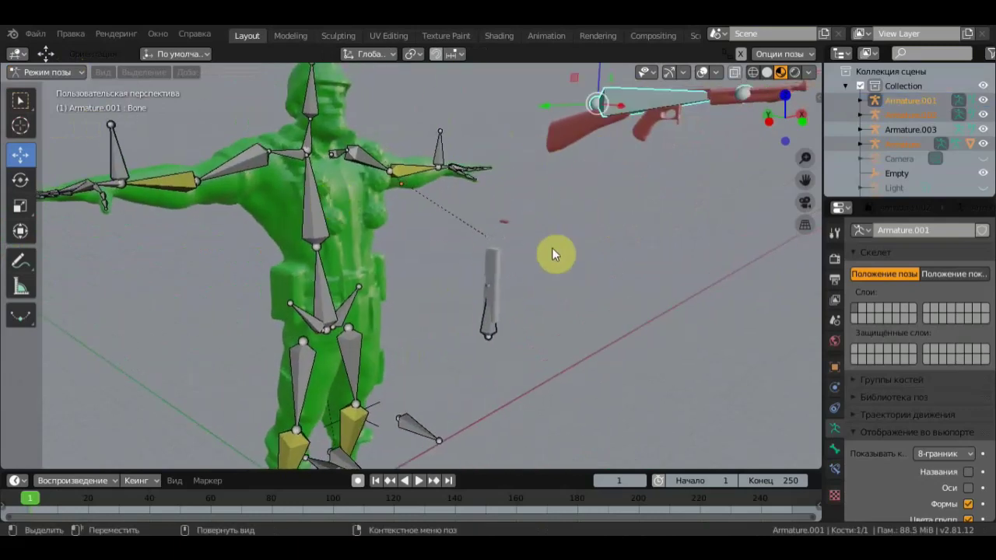
click(489, 321)
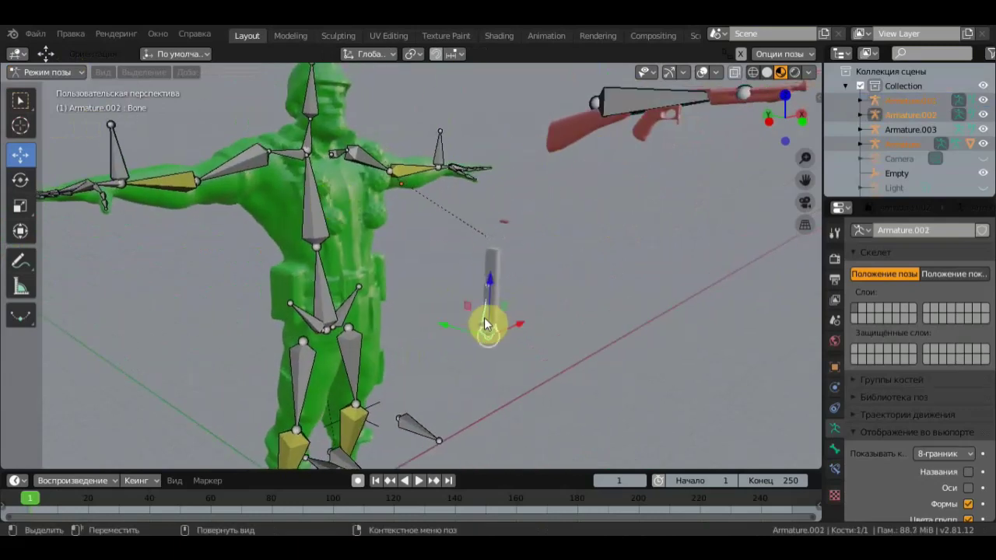
click(122, 167)
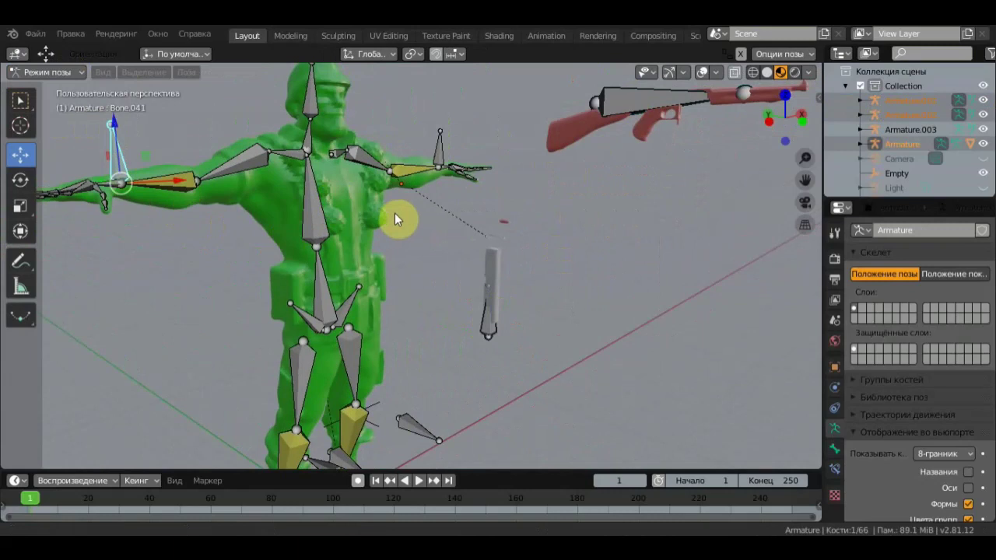
scroll(394, 212, down, 2)
middle_drag(458, 200, 538, 164)
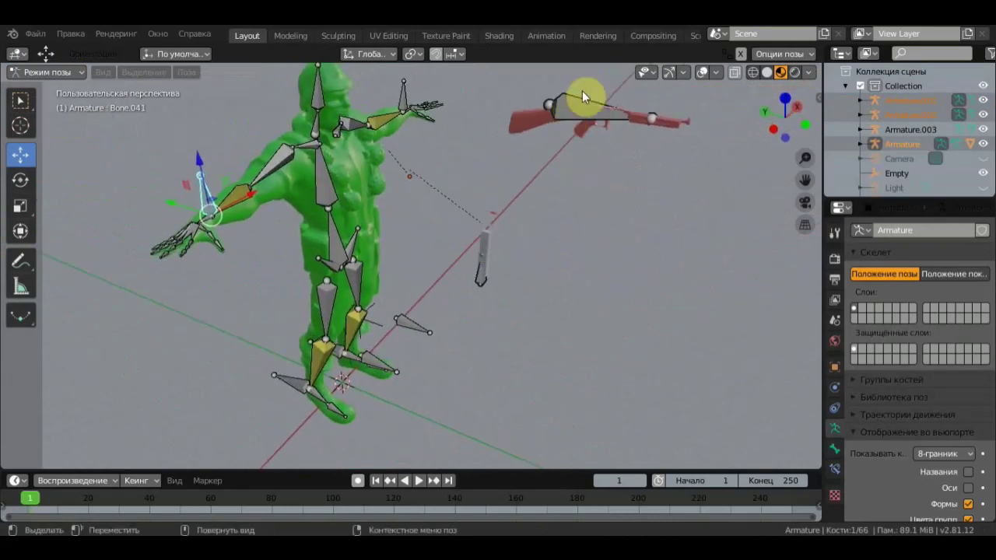
Step: Move the gun bone toward the soldier's chest and rotate it into line with him
click(575, 105)
scroll(572, 109, down, 2)
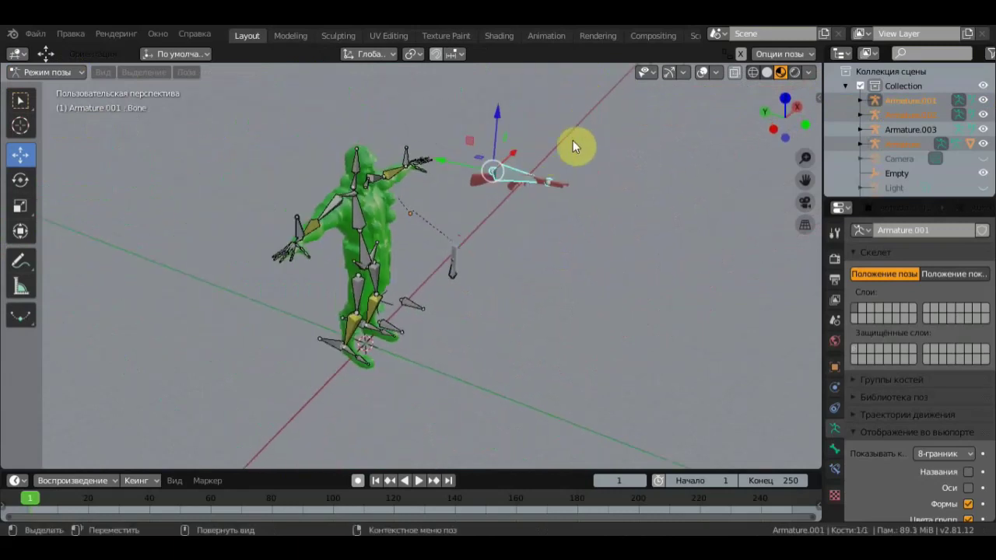
drag(547, 184, 456, 197)
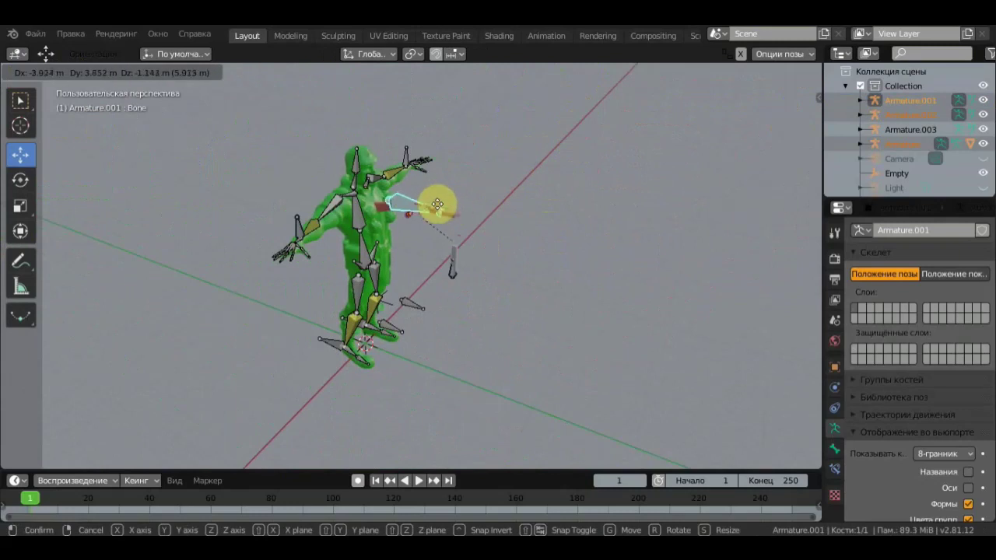
mouse_move(457, 201)
middle_down()
mouse_move(466, 282)
mouse_move(504, 252)
middle_up()
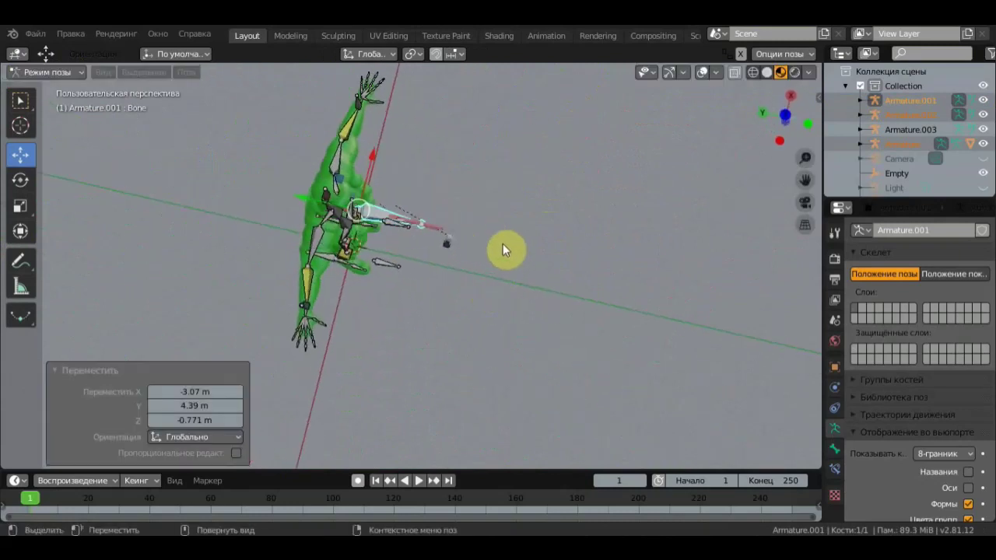
key(r)
drag(504, 175, 469, 150)
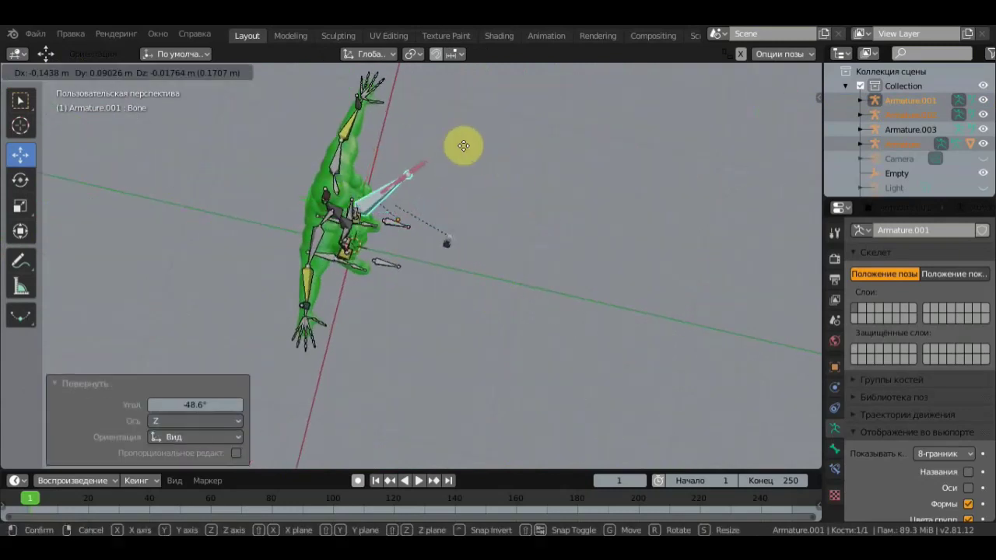
click(468, 149)
mouse_move(469, 149)
middle_down()
mouse_move(438, 89)
mouse_move(391, 436)
middle_up()
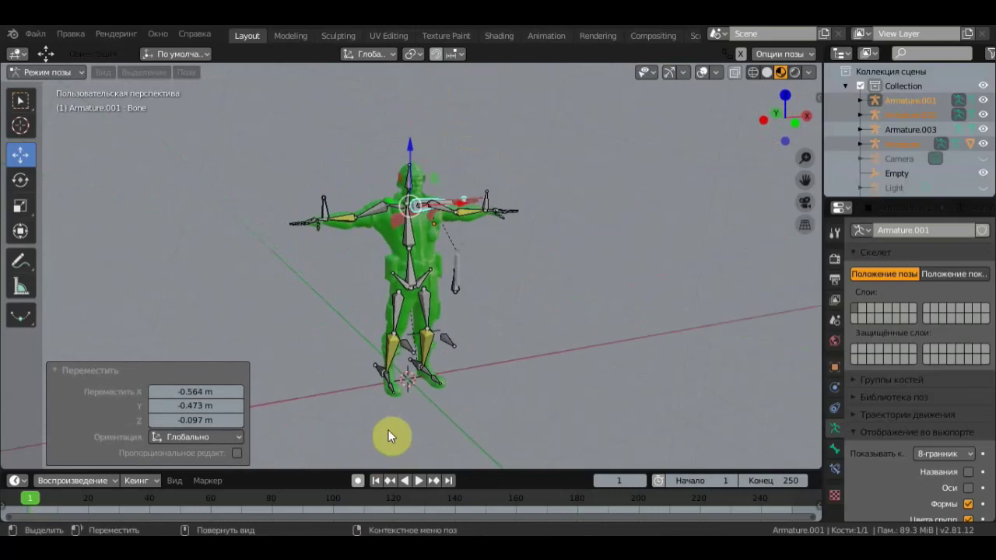
mouse_move(468, 366)
middle_down()
mouse_move(480, 267)
mouse_move(589, 248)
mouse_move(563, 248)
mouse_move(523, 298)
mouse_move(509, 345)
mouse_move(471, 314)
mouse_move(446, 270)
mouse_move(519, 269)
middle_up()
key(r)
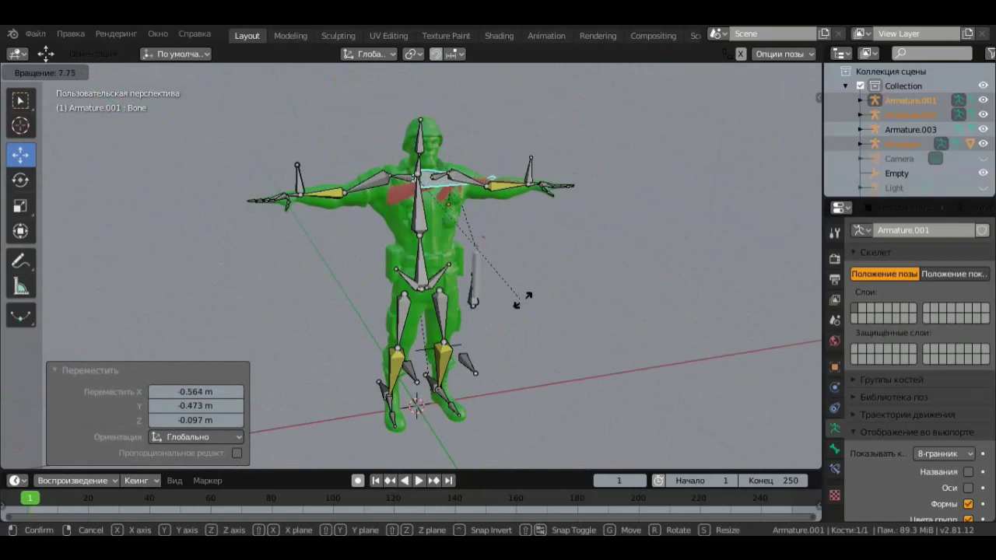
click(519, 308)
Step: Refine the gun's position and tilt with further moves and rotations until it rests at the shoulder
mouse_move(516, 334)
middle_down()
mouse_move(425, 396)
mouse_move(465, 352)
middle_up()
key(g)
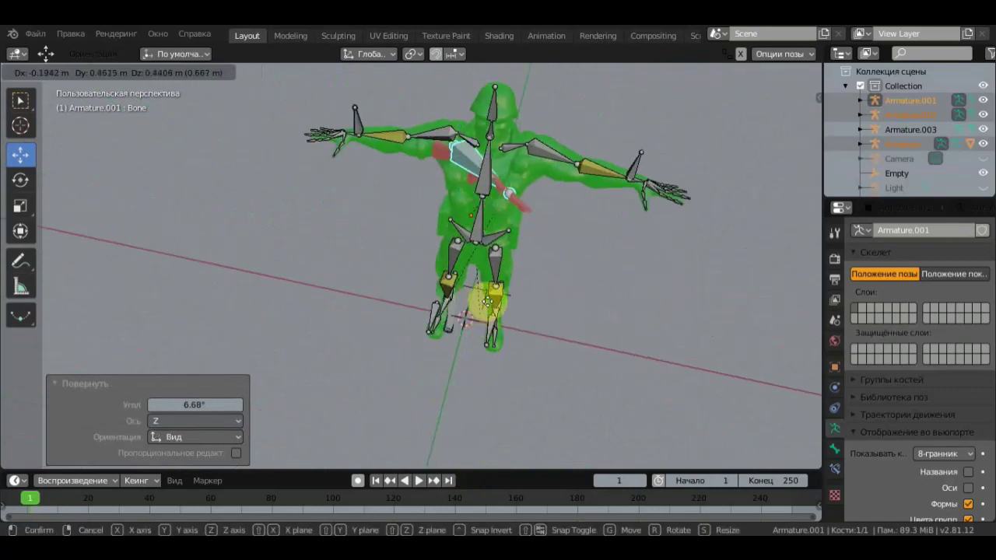
click(497, 304)
mouse_move(497, 304)
middle_down()
mouse_move(484, 416)
mouse_move(606, 417)
middle_up()
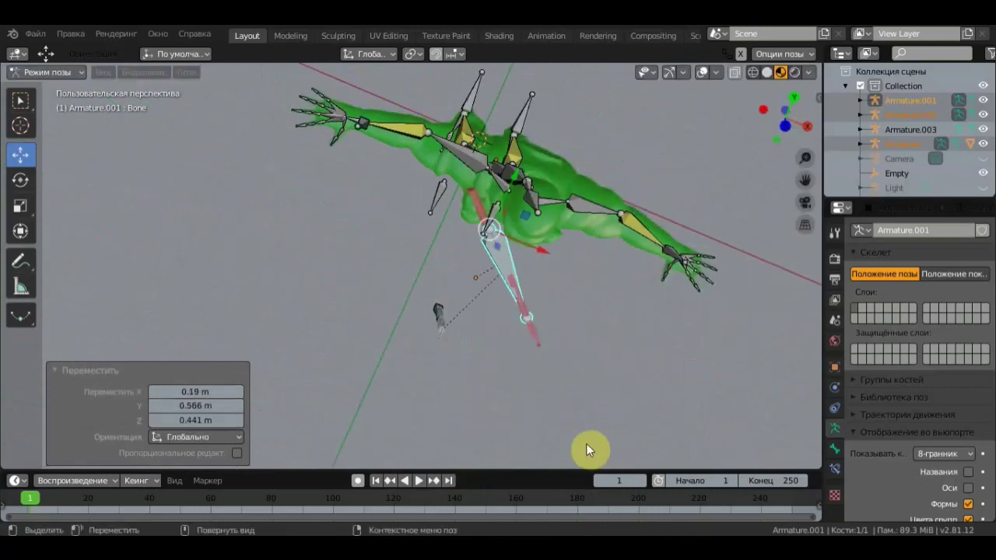
key(r)
click(507, 68)
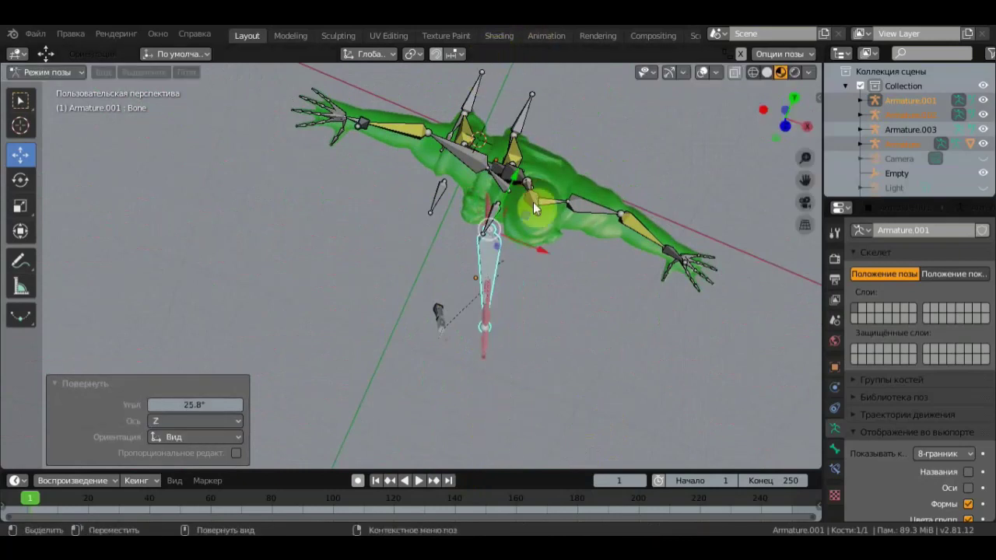
key(g)
click(467, 327)
mouse_move(467, 326)
middle_down()
mouse_move(589, 471)
mouse_move(703, 418)
mouse_move(793, 397)
mouse_move(596, 333)
mouse_move(627, 310)
middle_up()
key(r)
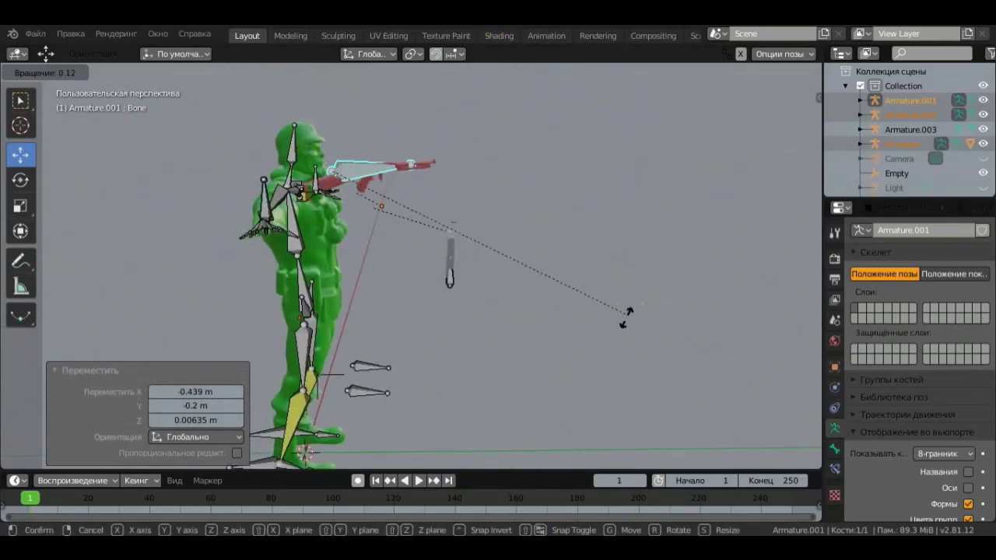
click(633, 335)
key(g)
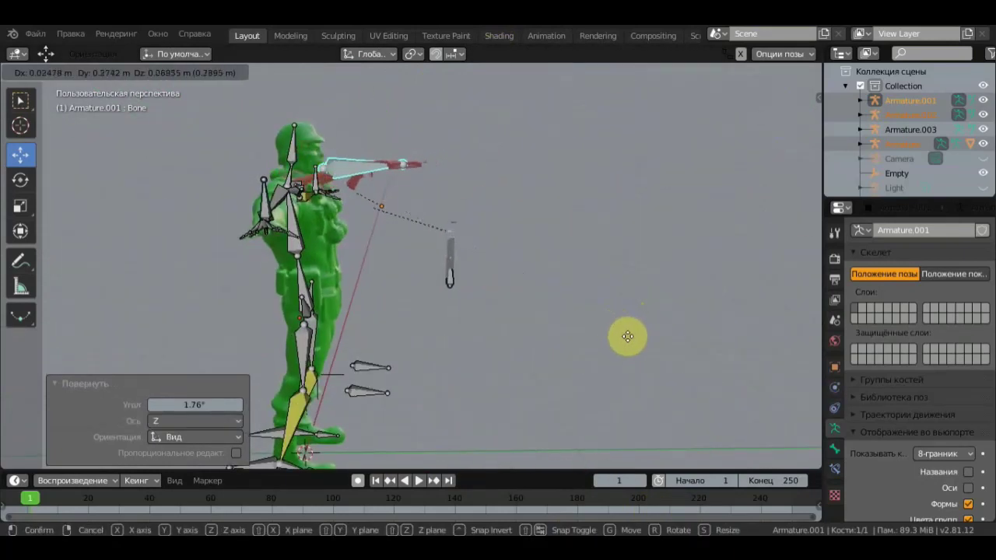
click(639, 334)
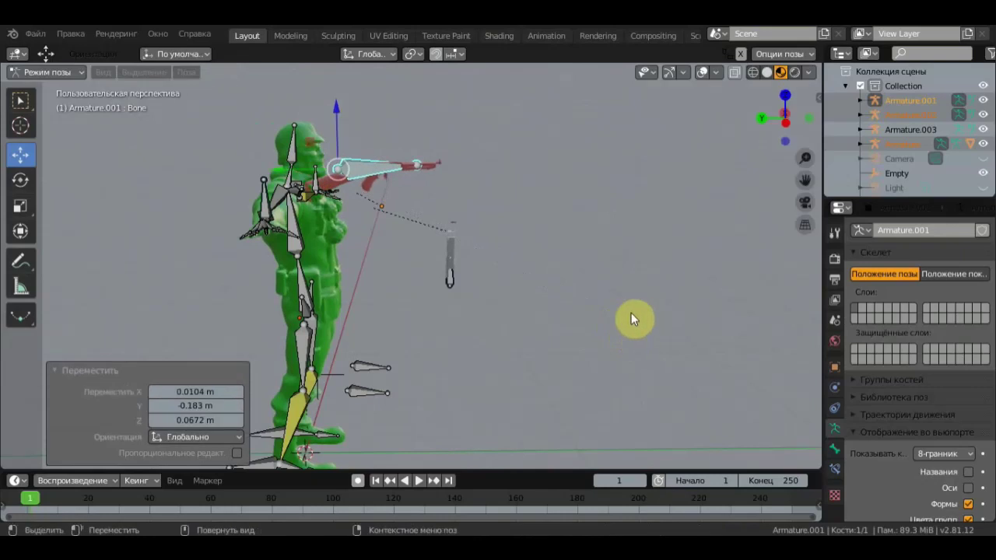
Step: Nudge the gun once more, then select the soldier's arm bone
key(g)
middle_drag(582, 365, 352, 195)
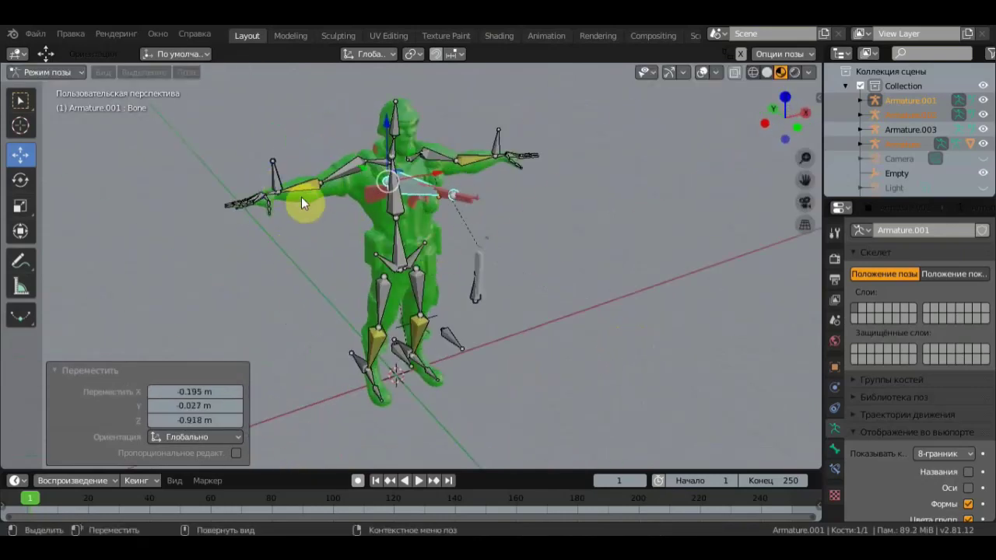
click(281, 181)
scroll(281, 180, up, 1)
middle_drag(275, 175, 343, 161)
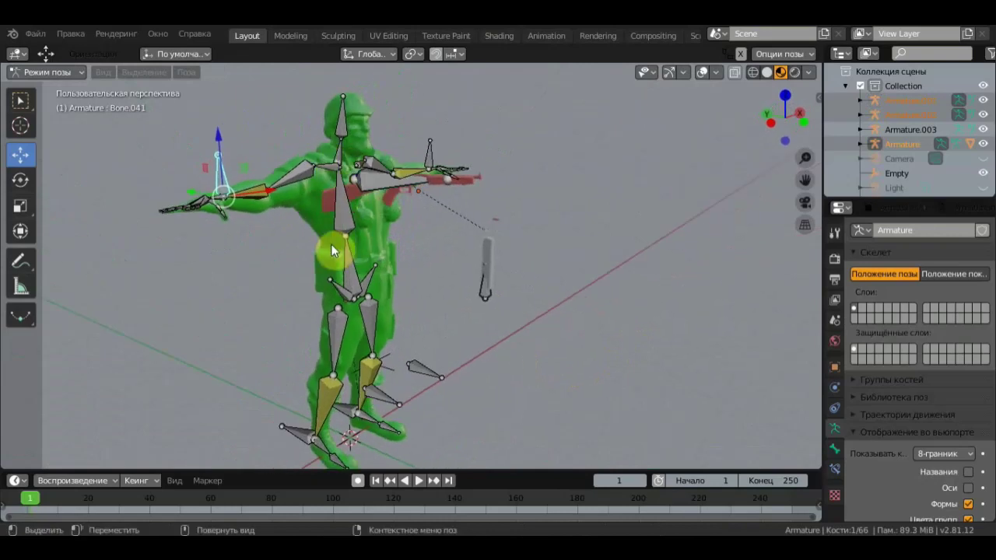
Step: Move arm bone Bone.041 toward the chest and rotate it to about -54° toward the gun
key(g)
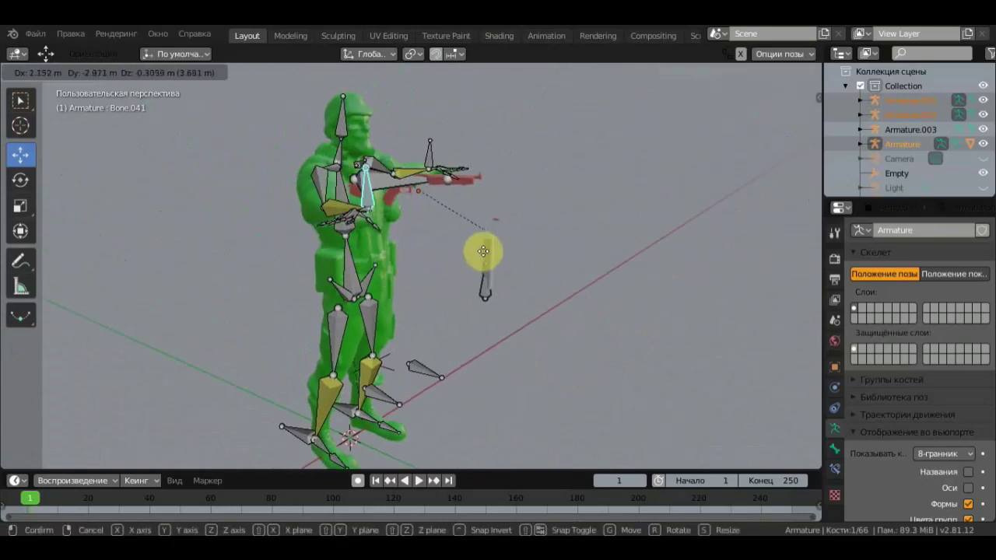
click(487, 249)
key(r)
click(444, 116)
middle_drag(444, 116, 432, 261)
key(r)
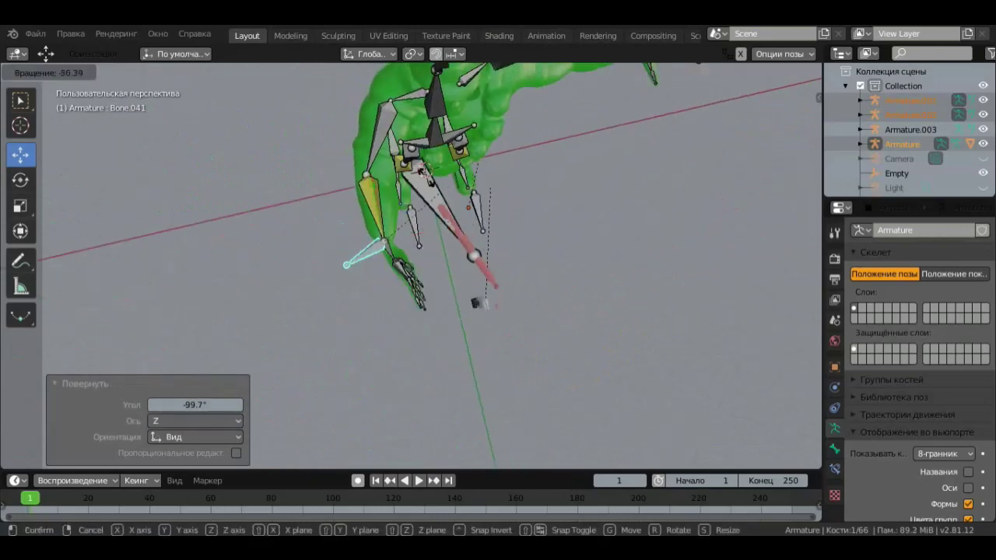
click(434, 229)
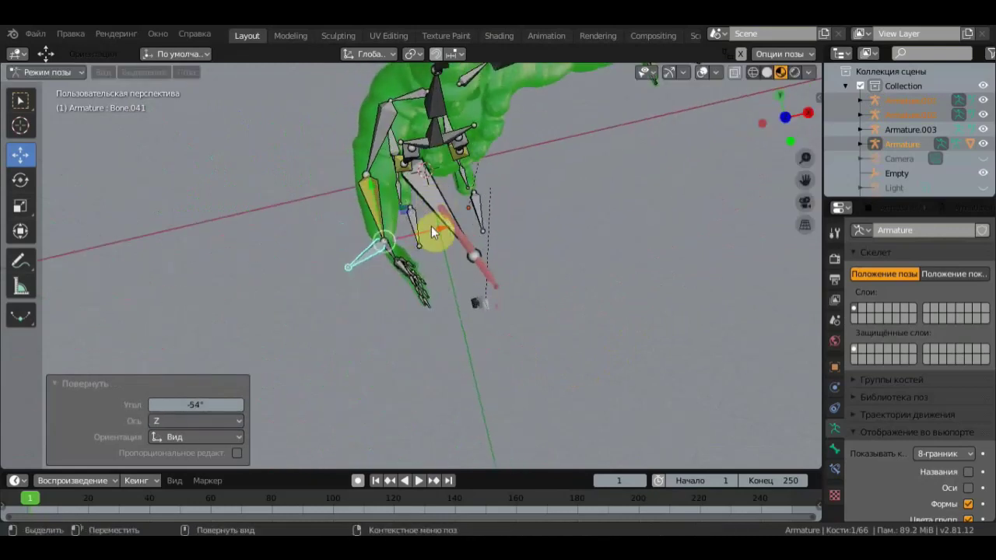
Step: Shift Bone.041 to 0.707, 1.24, 0.0573 m under the gun and select hand bone Bone.056
key(g)
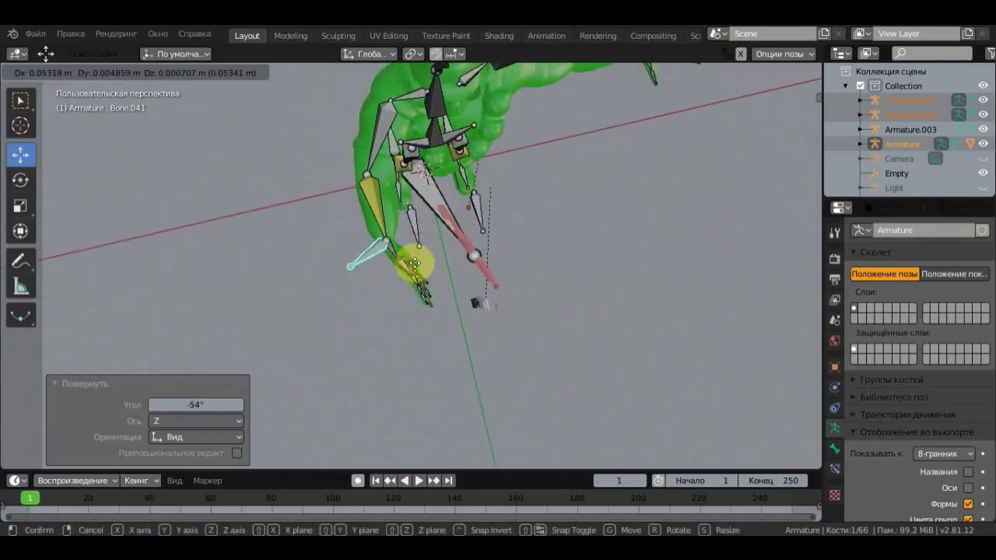
click(429, 223)
mouse_move(429, 223)
middle_down()
mouse_move(491, 163)
mouse_move(528, 158)
middle_up()
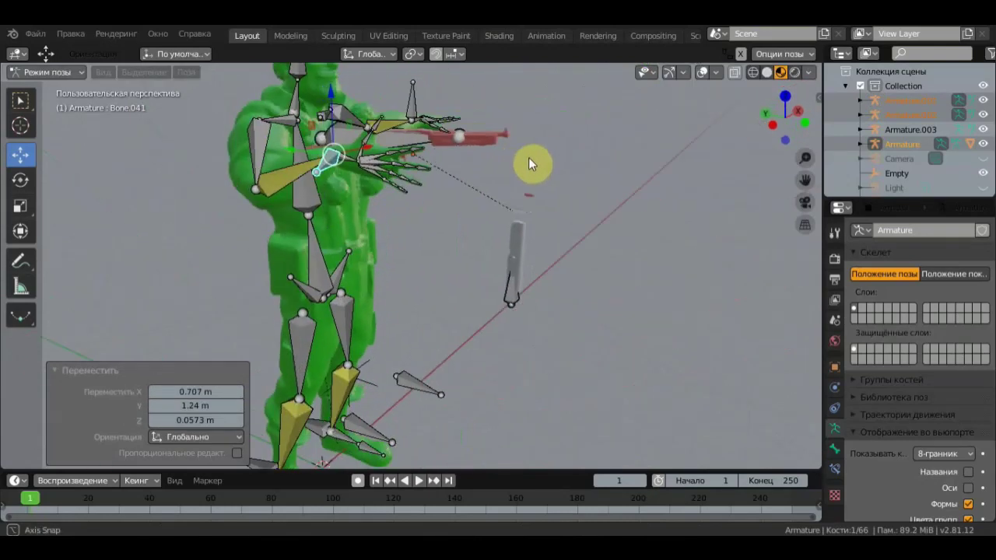
scroll(528, 157, up, 2)
scroll(414, 173, up, 2)
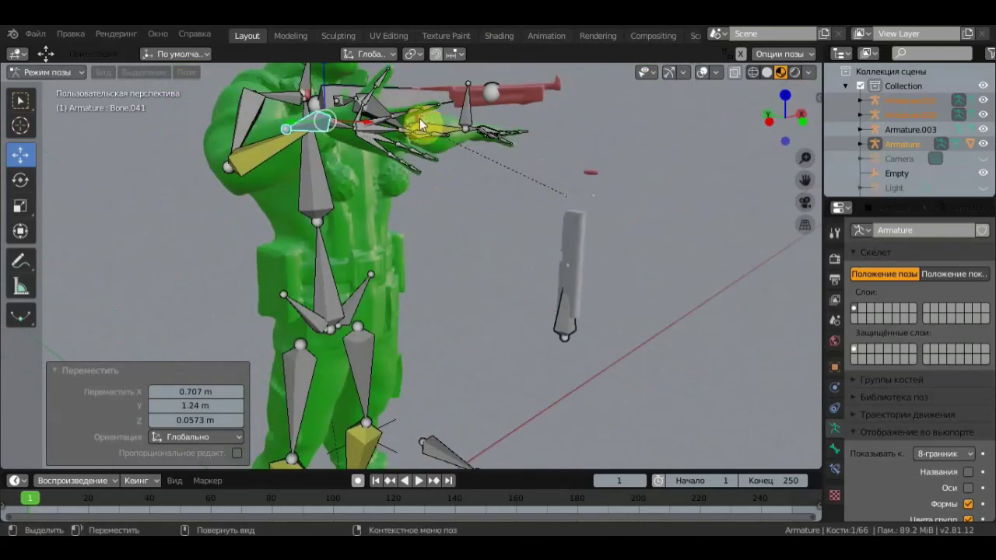
click(419, 119)
mouse_move(465, 145)
middle_down()
mouse_move(341, 400)
mouse_move(356, 456)
mouse_move(425, 356)
middle_up()
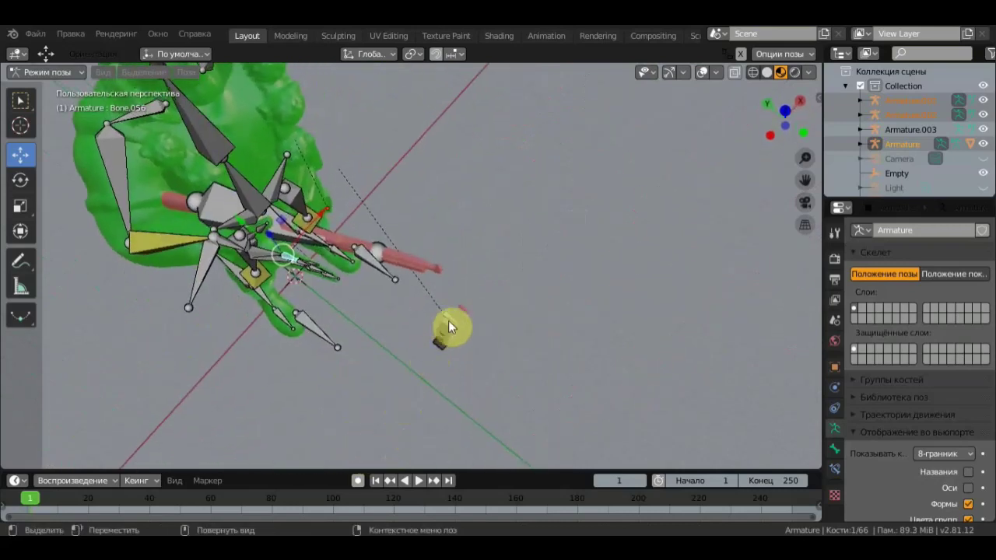
Step: Rotate the selected finger bone, then bend Bone.057 by -50.4°
key(r)
click(333, 240)
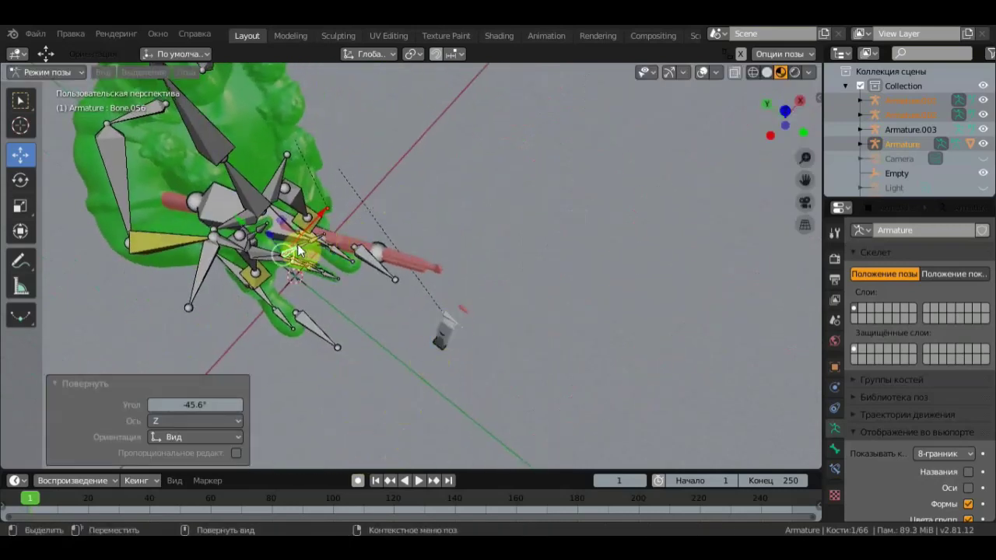
click(302, 251)
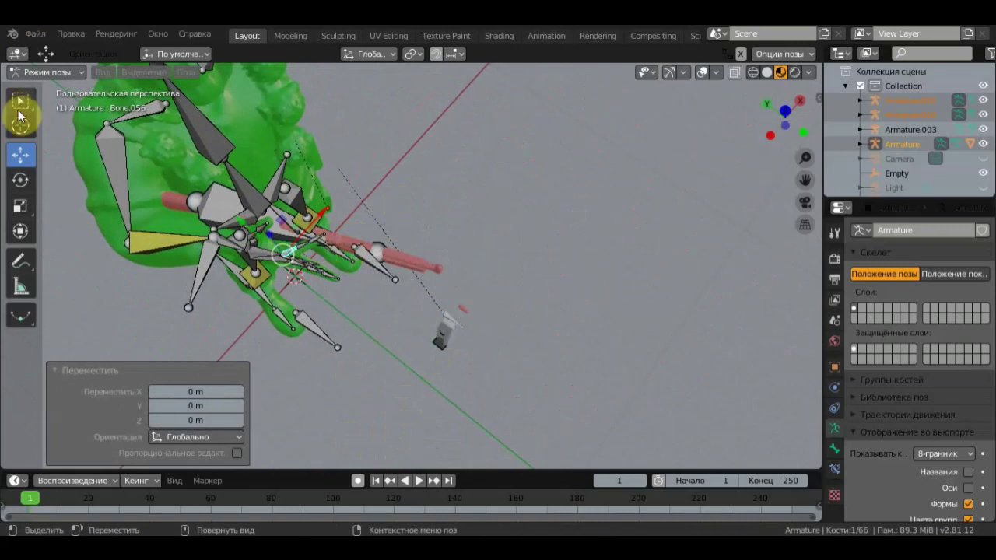
click(21, 101)
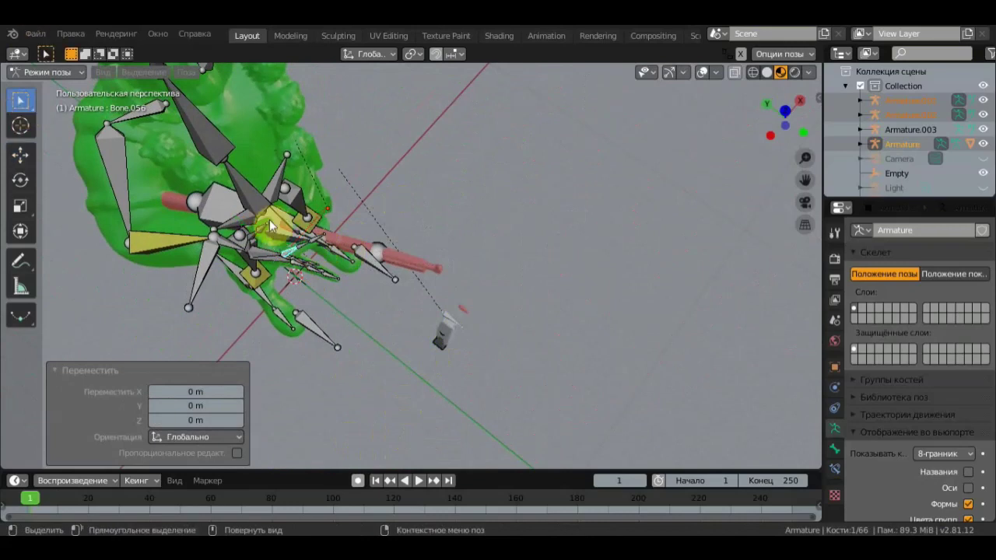
click(303, 250)
key(r)
click(322, 209)
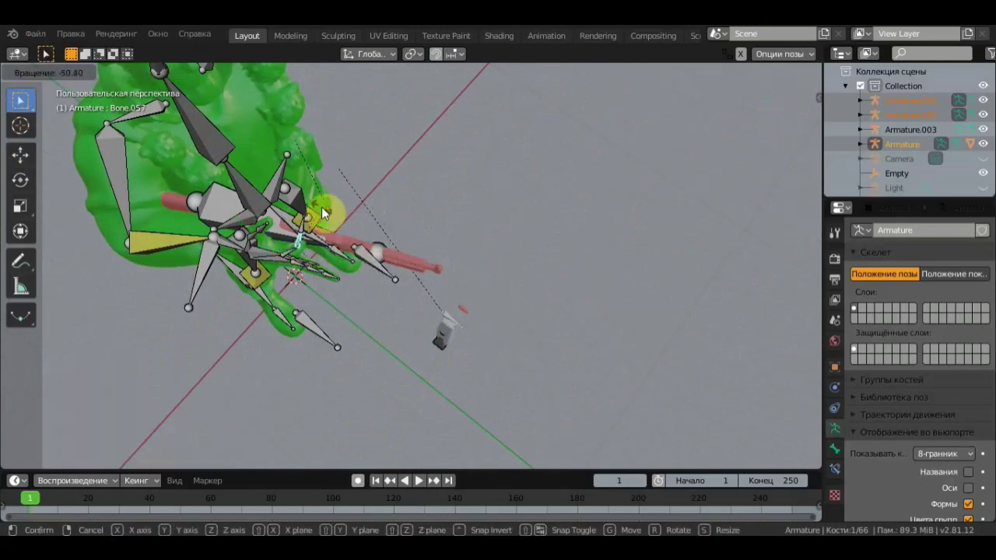
middle_drag(322, 209, 368, 205)
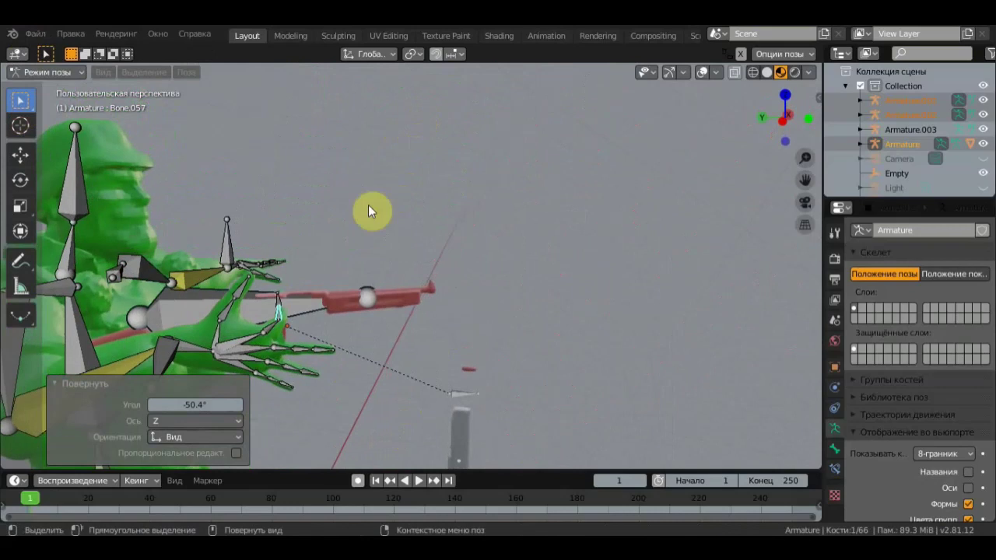
Step: Bend finger bone Bone.056 by 21.5°
click(286, 306)
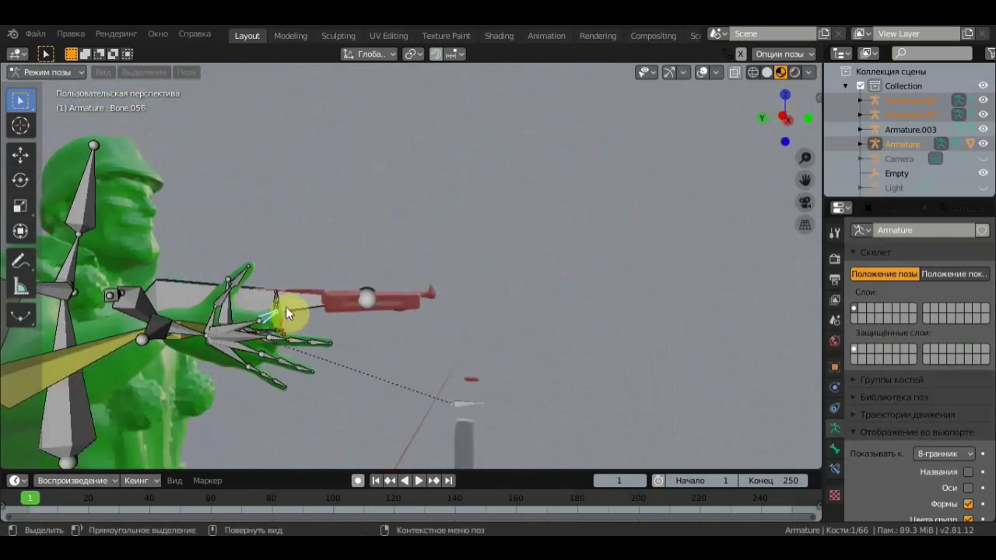
key(r)
click(287, 318)
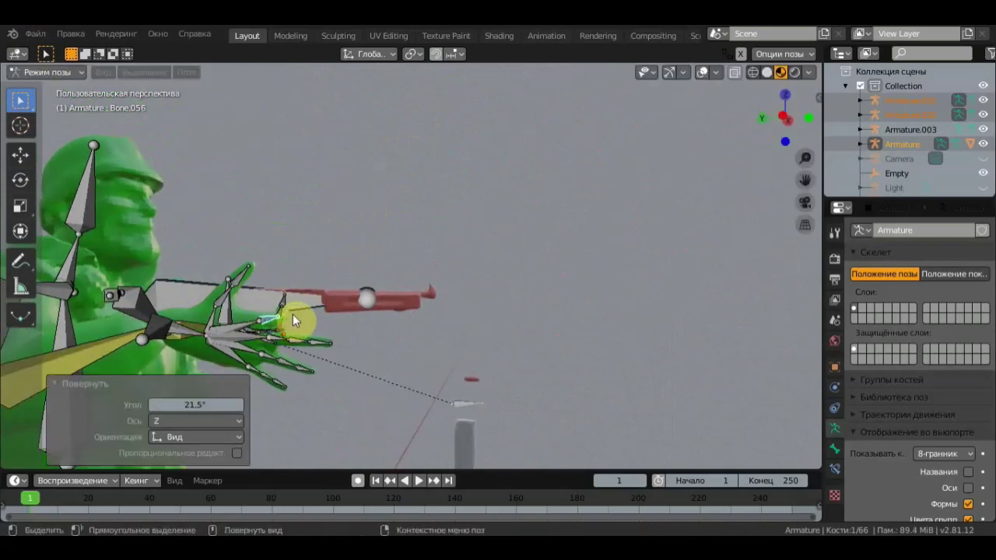
middle_drag(292, 314, 386, 309)
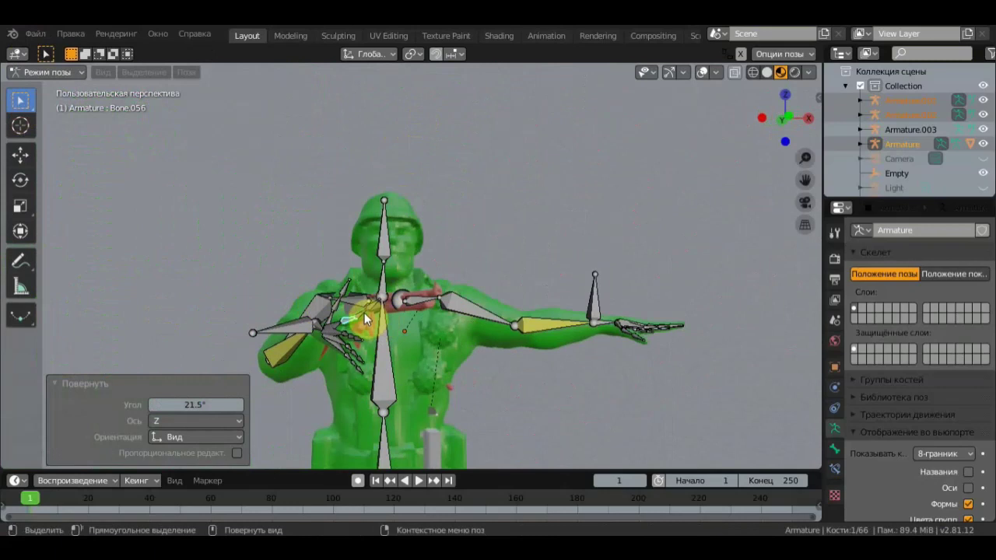
Step: Re-adjust Bone.057 and curl the fingertip Bone.058 by 9.51° toward the gun
click(363, 319)
key(r)
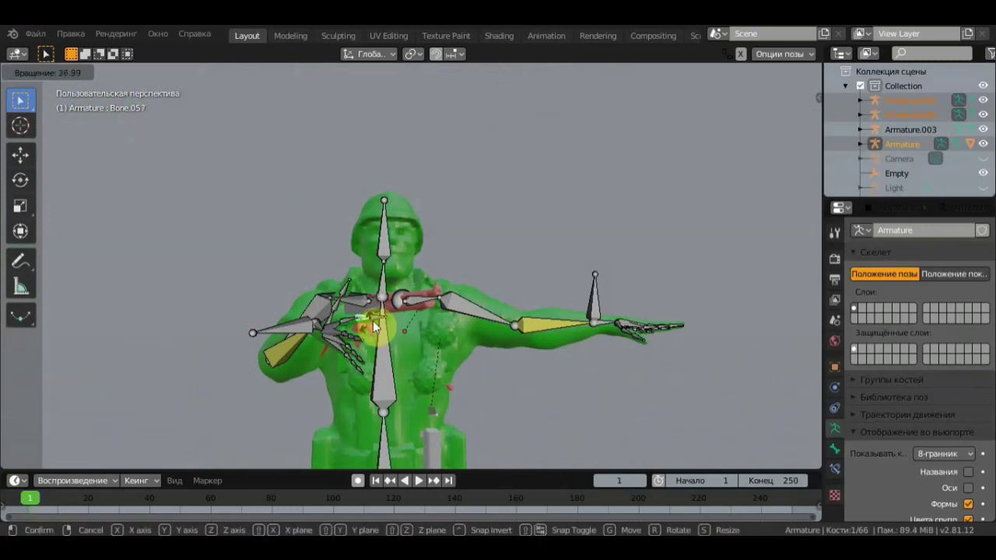
click(373, 327)
click(379, 319)
key(r)
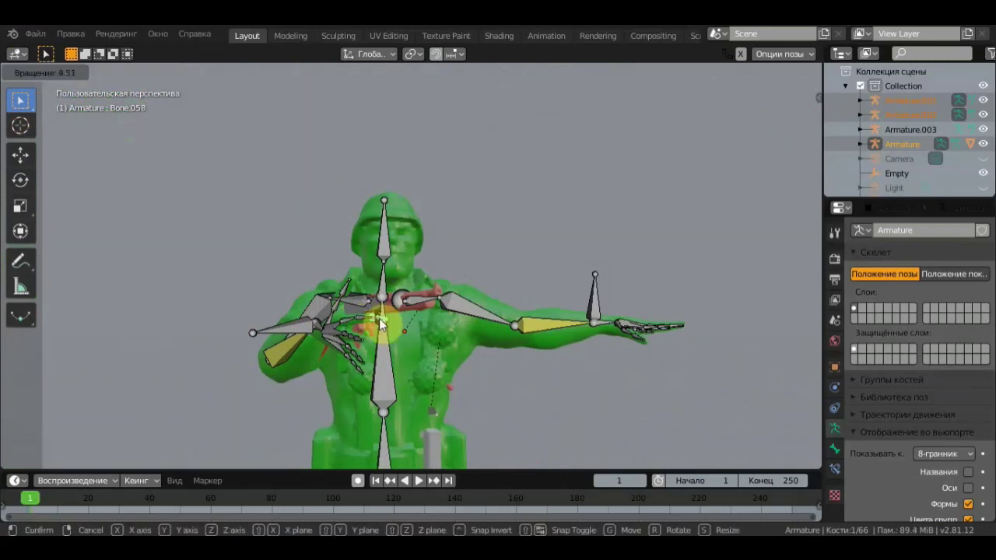
click(446, 316)
mouse_move(446, 316)
middle_down()
mouse_move(548, 321)
mouse_move(356, 344)
middle_up()
click(263, 320)
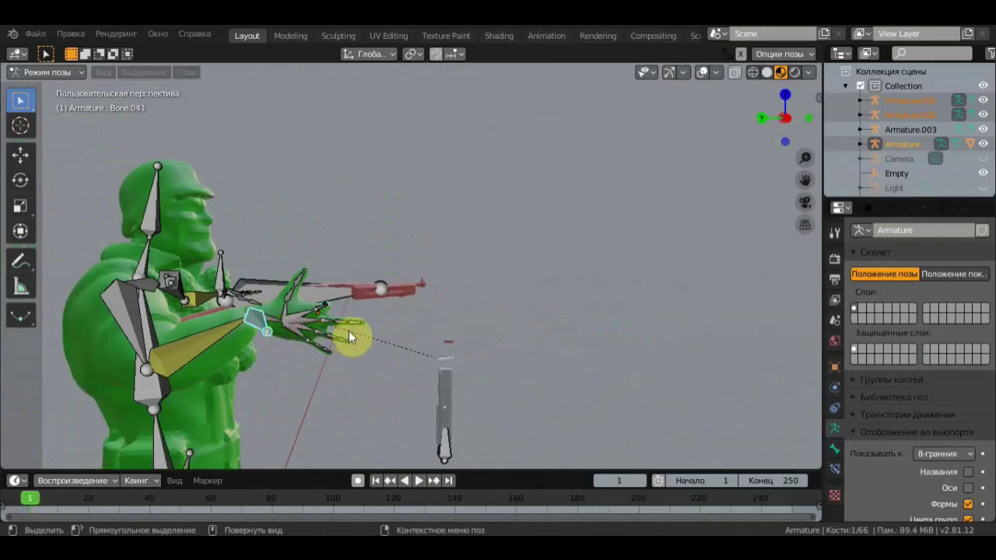
Step: Nudge hand bone Bone.041 by -0.0751, 0.0268, -0.0126 m toward the rifle
key(g)
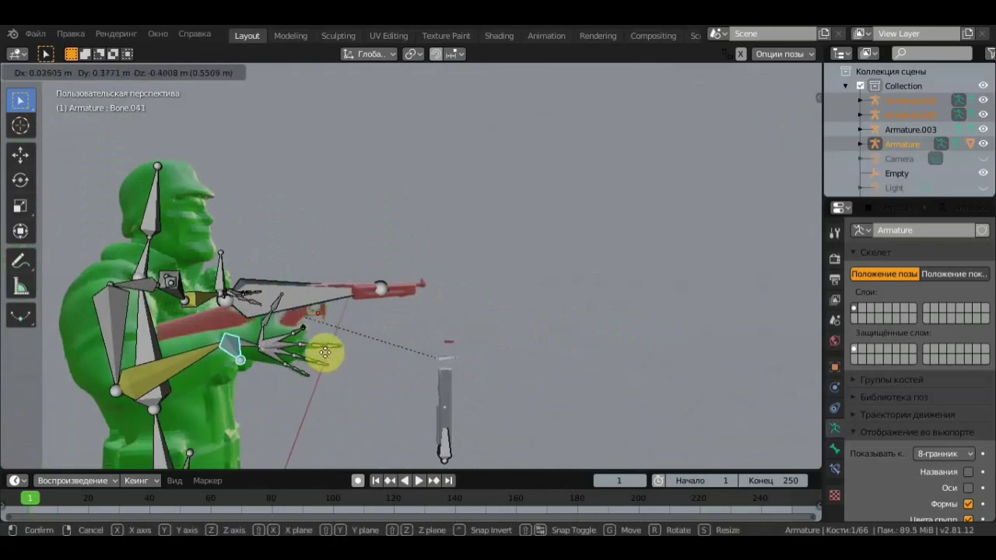
click(334, 335)
mouse_move(323, 334)
middle_down()
mouse_move(130, 379)
mouse_move(273, 355)
mouse_move(393, 271)
mouse_move(431, 229)
mouse_move(435, 195)
mouse_move(374, 217)
mouse_move(508, 174)
middle_up()
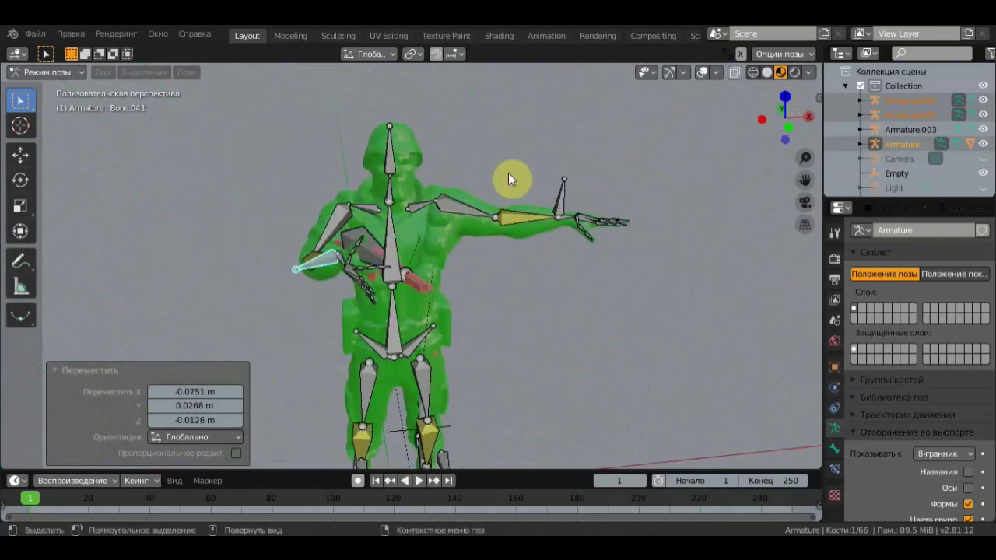
click(563, 187)
Step: Move Bone.027 and rotate it in several passes, including 86.2° and -52.2°
key(g)
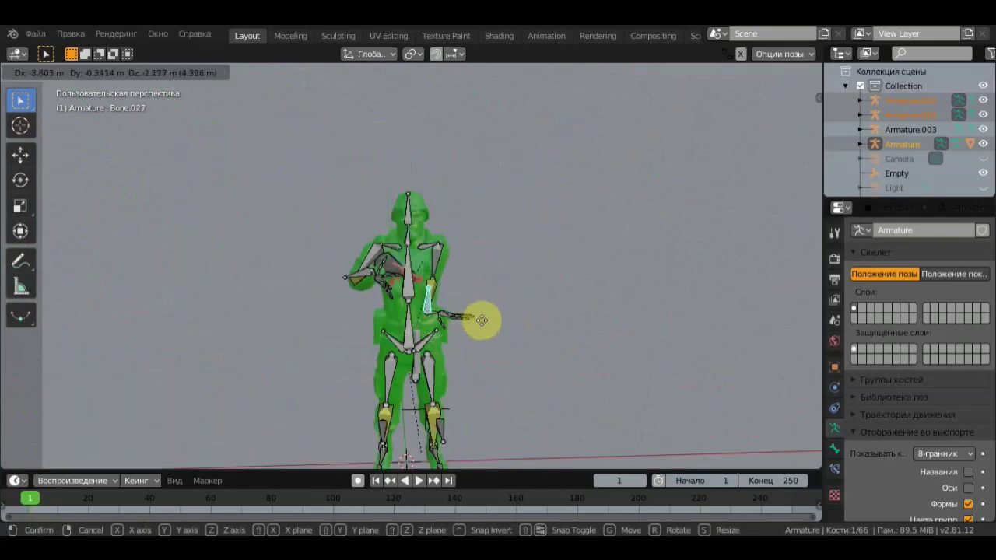
click(537, 323)
key(r)
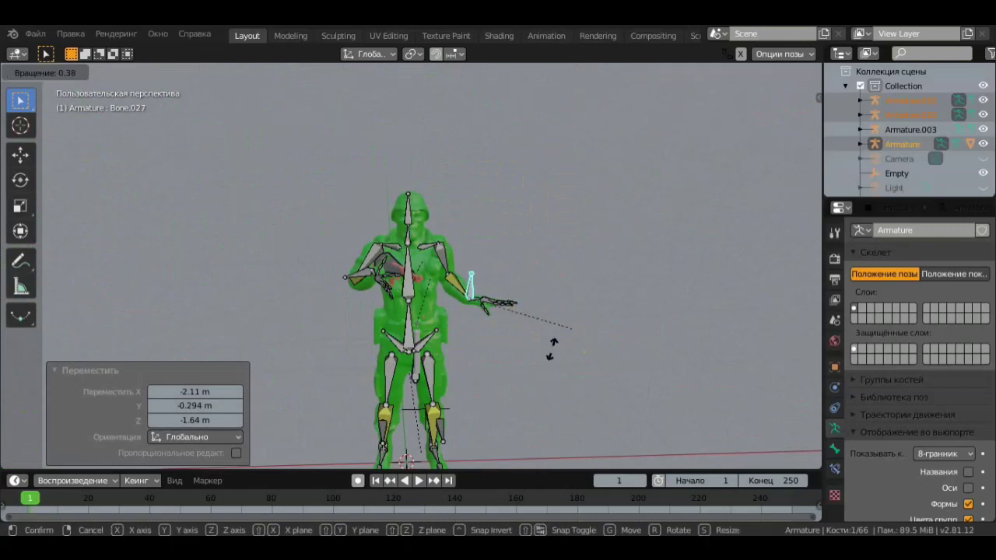
click(499, 339)
middle_drag(499, 339, 490, 323)
key(r)
click(526, 391)
mouse_move(554, 342)
middle_down()
mouse_move(585, 456)
mouse_move(600, 251)
middle_up()
key(r)
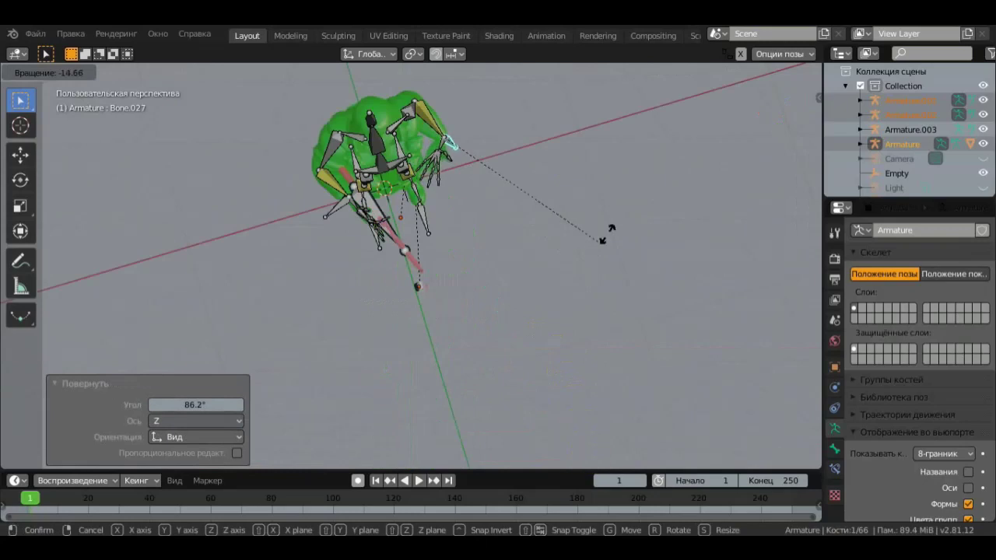
click(591, 154)
Step: Rotate Bone.027 by 38.8° and move it to 0.67, -1.23, 0.272 m beside the rifle
key(g)
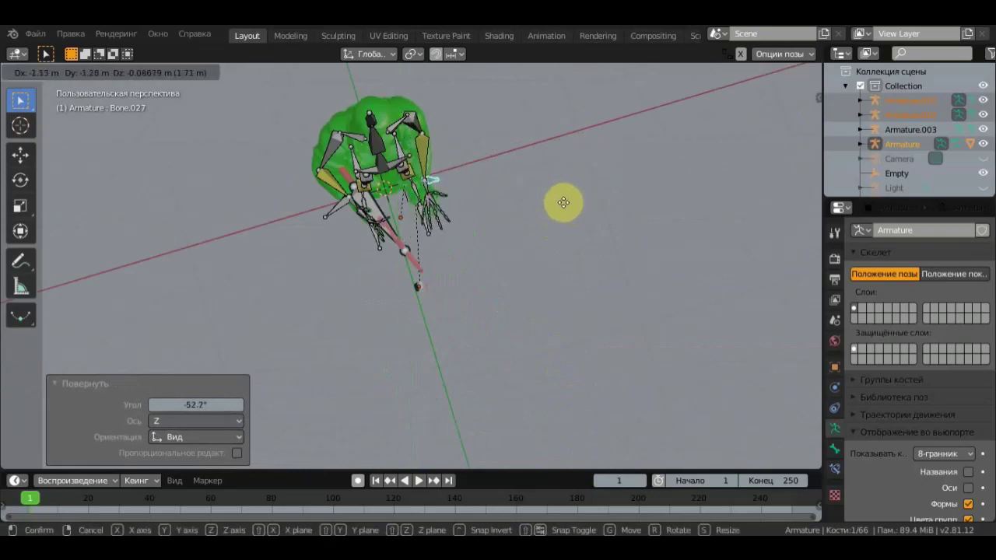
click(569, 209)
key(r)
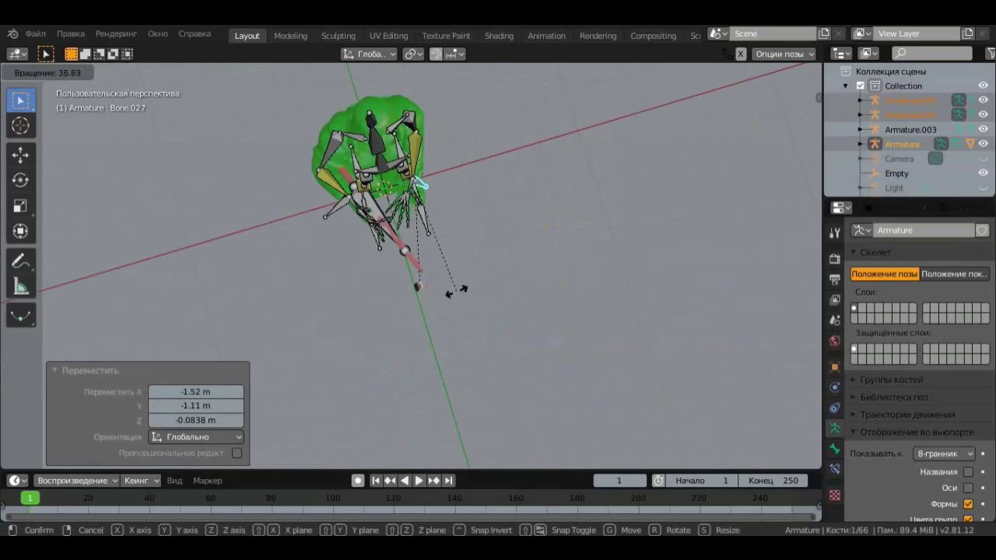
click(455, 291)
key(g)
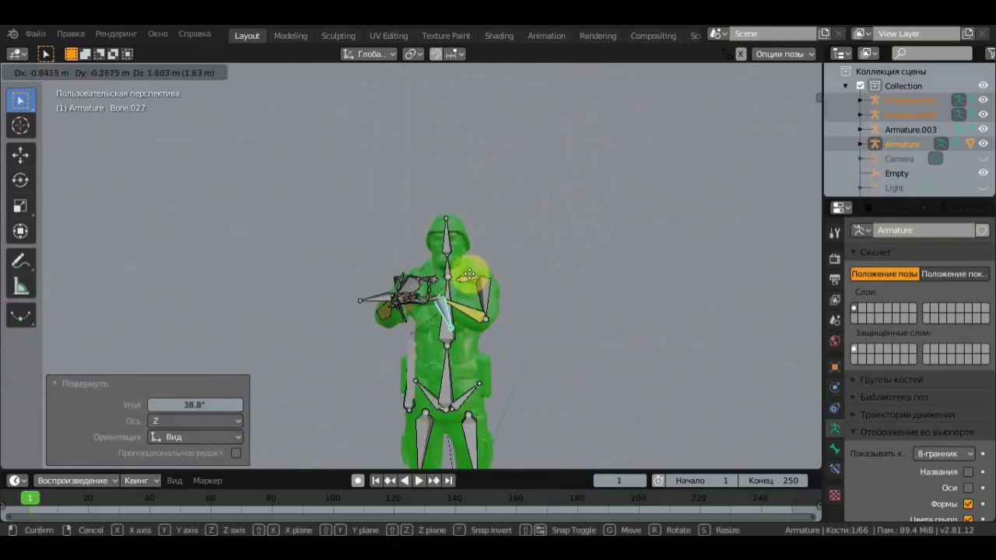
click(470, 277)
mouse_move(470, 277)
middle_down()
mouse_move(570, 335)
mouse_move(562, 319)
mouse_move(641, 309)
mouse_move(526, 322)
mouse_move(422, 356)
mouse_move(460, 338)
mouse_move(459, 321)
mouse_move(433, 305)
mouse_move(444, 368)
mouse_move(479, 371)
mouse_move(445, 382)
middle_up()
key(g)
click(578, 314)
Step: Rotate bones Bone.023, Bone.017 and Bone.009 together to bend the hand
scroll(444, 369, up, 1)
click(444, 370)
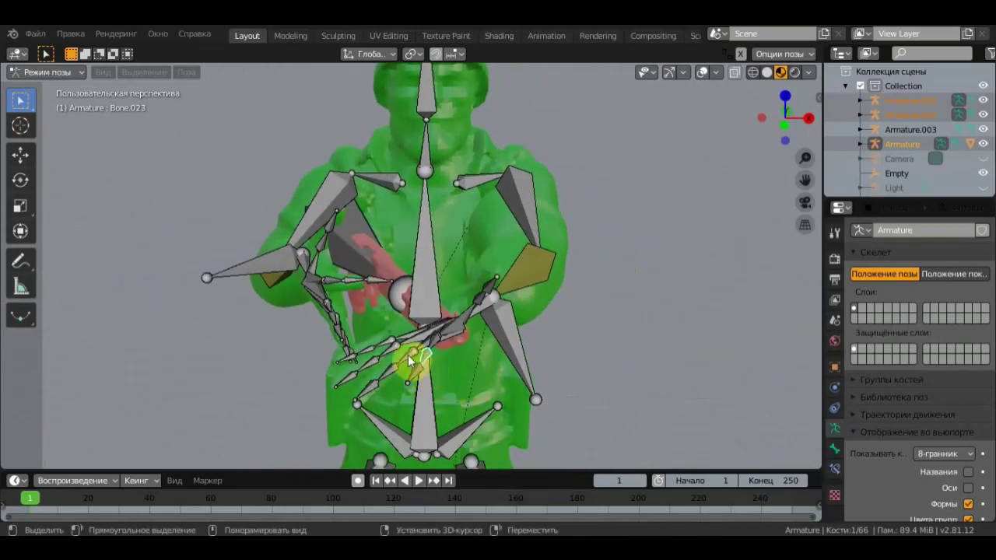
shift+click(382, 352)
shift+click(388, 346)
mouse_move(388, 346)
middle_down()
mouse_move(352, 323)
mouse_move(360, 328)
middle_up()
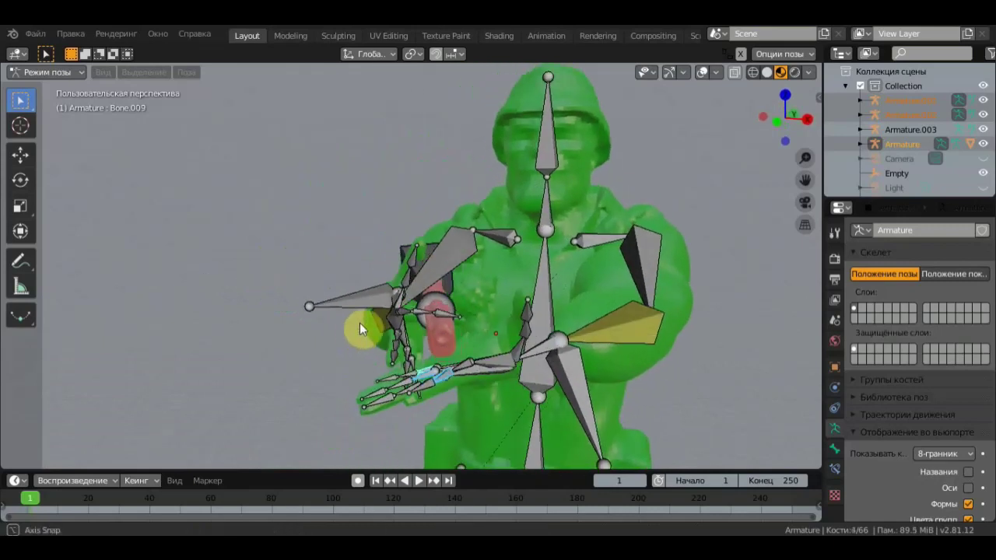
key(r)
click(414, 371)
mouse_move(424, 369)
middle_down()
mouse_move(457, 430)
mouse_move(438, 367)
middle_up()
Step: Curl finger bones Bone.022, Bone.018 and neighbours by 65.3°
click(399, 297)
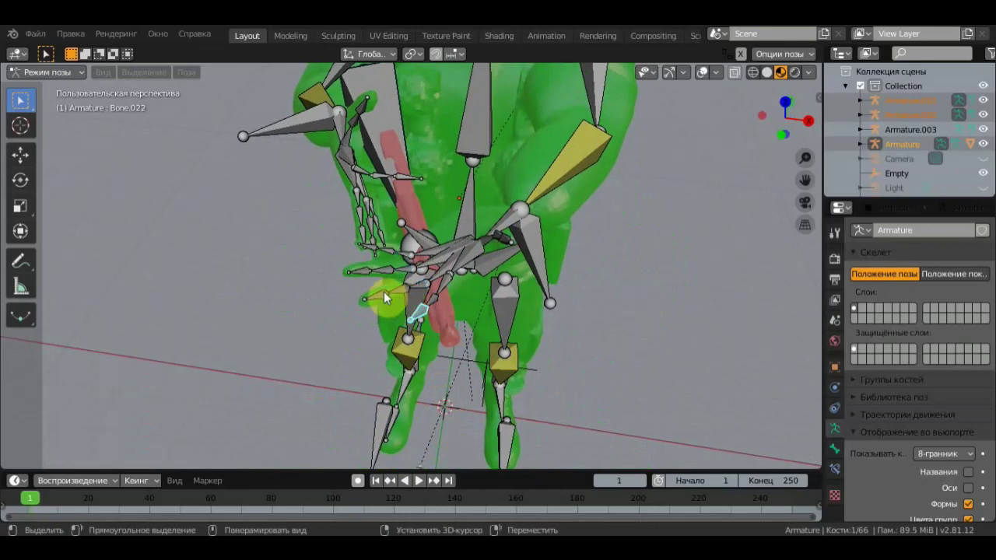
shift+click(366, 274)
shift+click(365, 270)
mouse_move(371, 242)
middle_down()
mouse_move(328, 185)
mouse_move(447, 235)
middle_up()
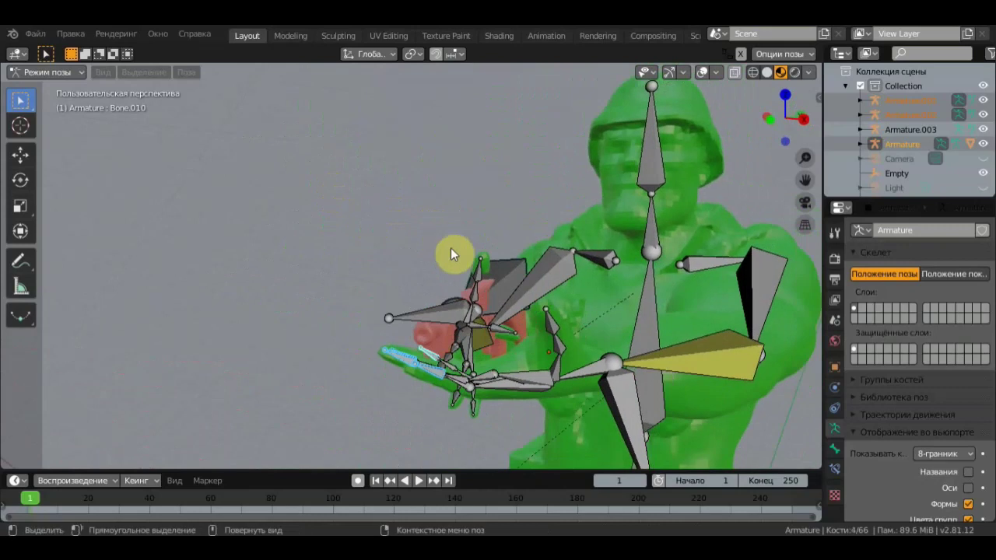
key(r)
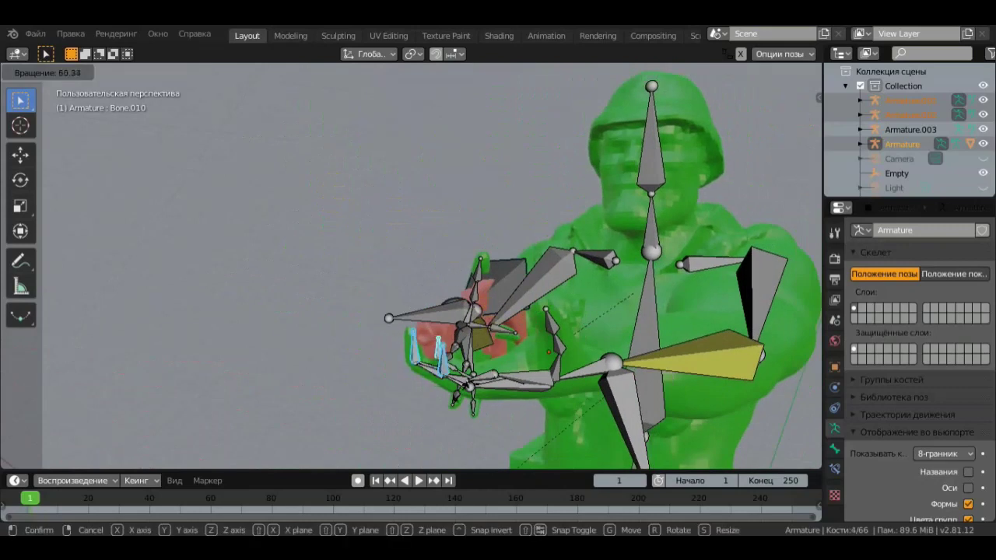
click(461, 392)
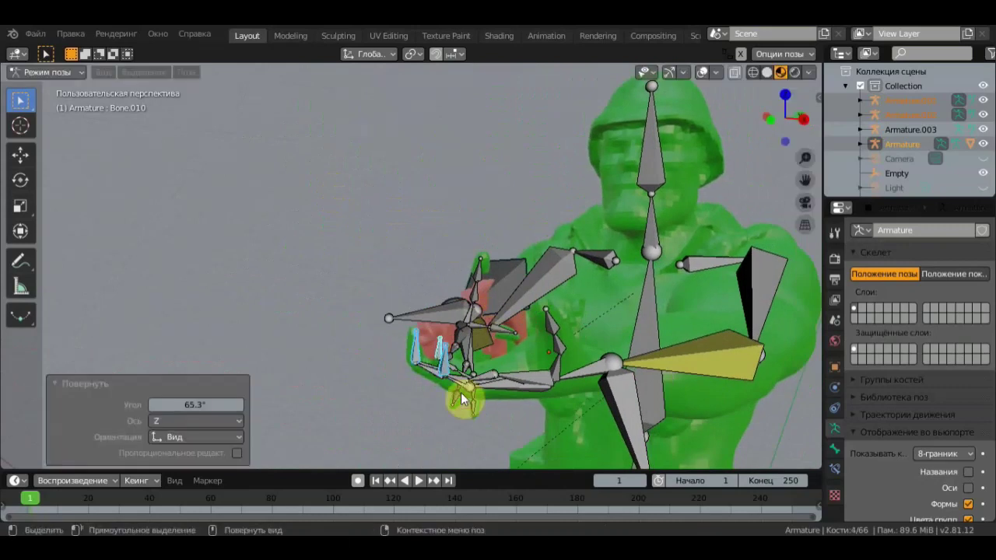
Step: Rotate Bone.025 by -7.76° and Bone.026 by -20.7° to close the grip
click(557, 344)
key(r)
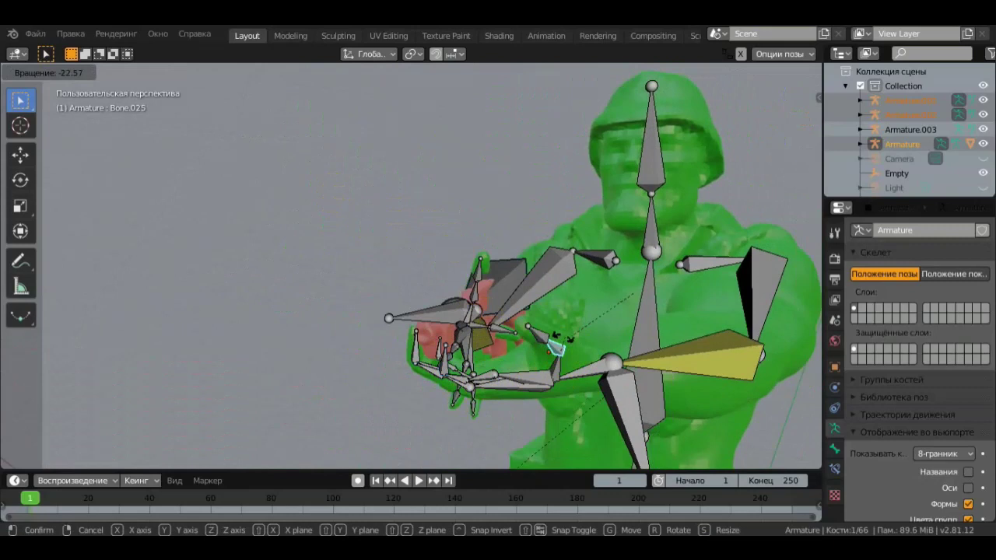
click(567, 340)
click(546, 325)
key(r)
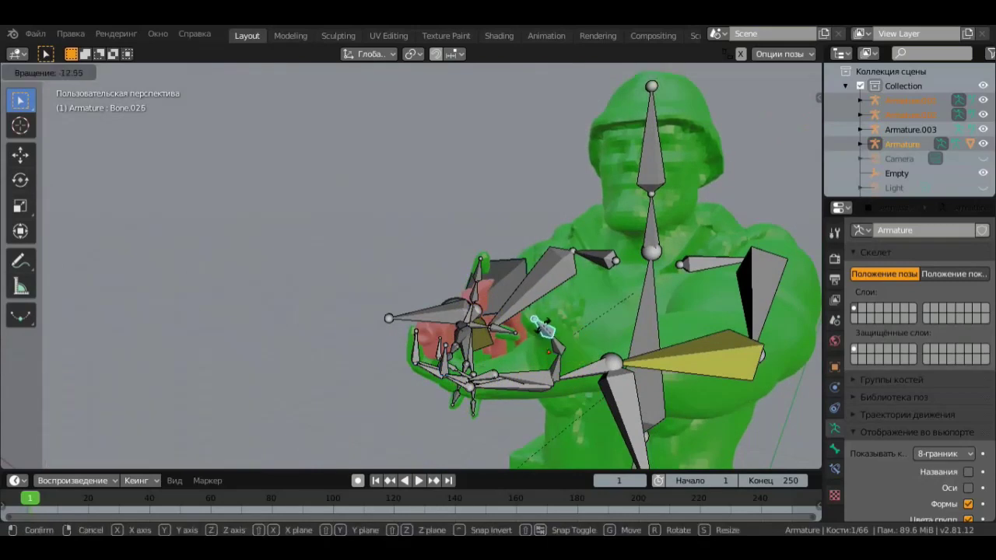
click(542, 325)
mouse_move(547, 327)
middle_down()
mouse_move(672, 351)
mouse_move(553, 304)
mouse_move(378, 326)
middle_up()
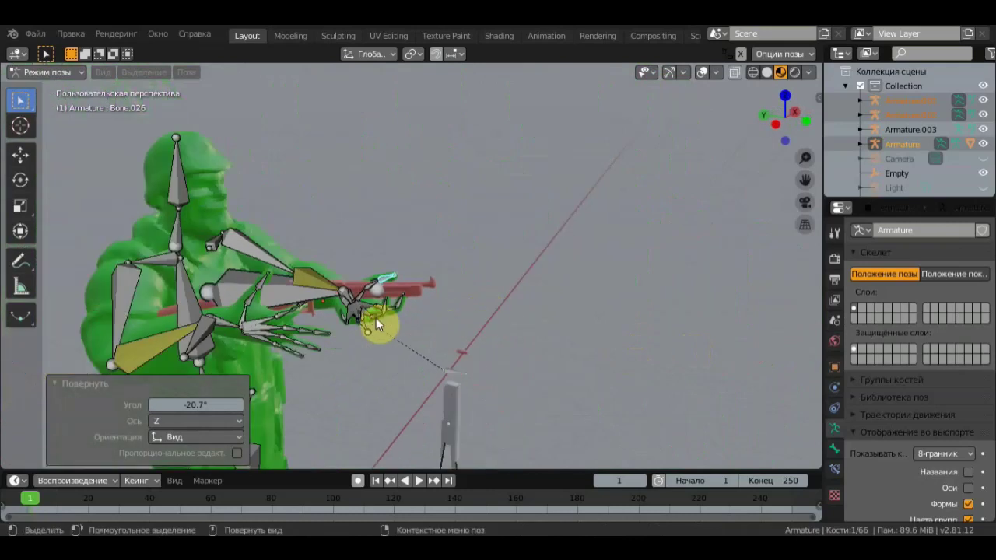
Step: Rotate hand bone Bone.041 by -15.8° and shift it slightly
click(211, 324)
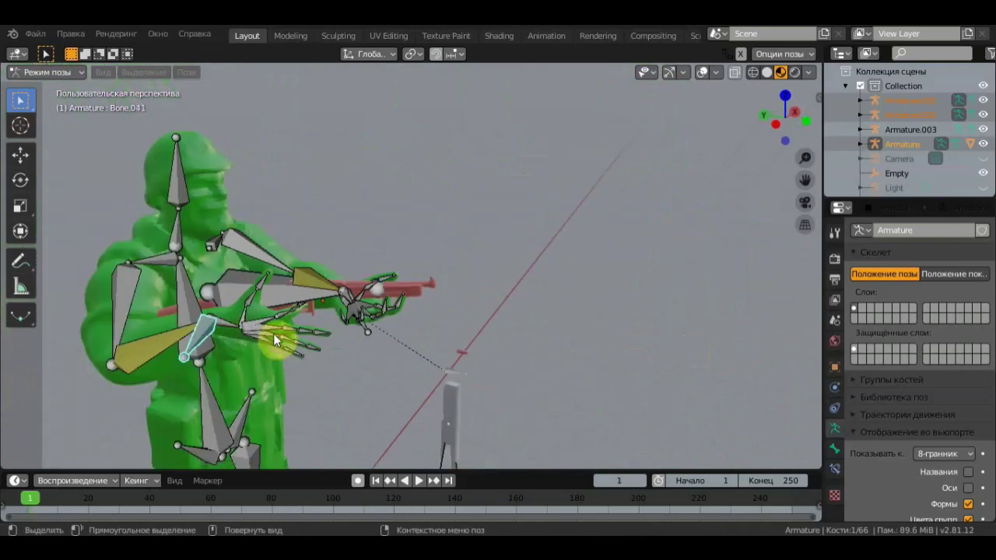
key(r)
click(312, 316)
key(g)
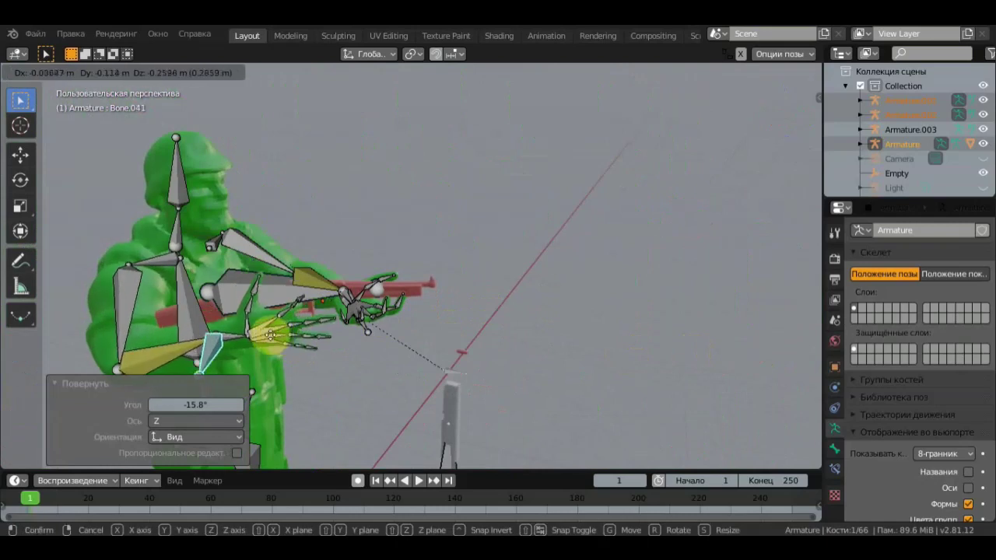
click(339, 330)
mouse_move(338, 330)
middle_down()
mouse_move(231, 334)
mouse_move(288, 318)
mouse_move(361, 325)
mouse_move(433, 285)
mouse_move(410, 171)
mouse_move(492, 301)
middle_up()
mouse_move(513, 347)
middle_down()
mouse_move(614, 253)
mouse_move(353, 306)
mouse_move(389, 345)
mouse_move(378, 346)
middle_up()
Step: Curl finger bones Bone.045, Bone.053 and another finger together
click(353, 308)
shift+click(392, 298)
shift+click(392, 303)
mouse_move(393, 304)
middle_down()
mouse_move(399, 350)
mouse_move(430, 244)
middle_up()
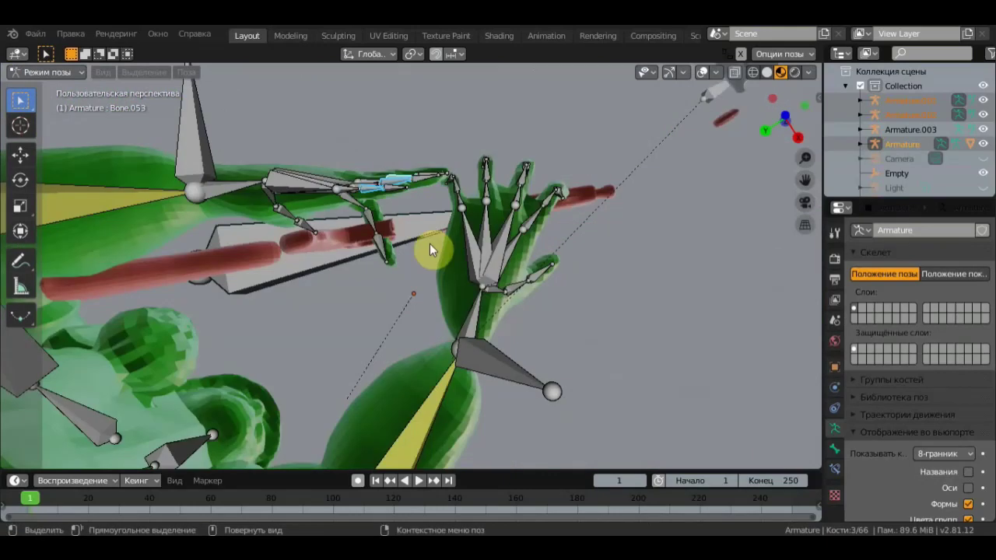
key(r)
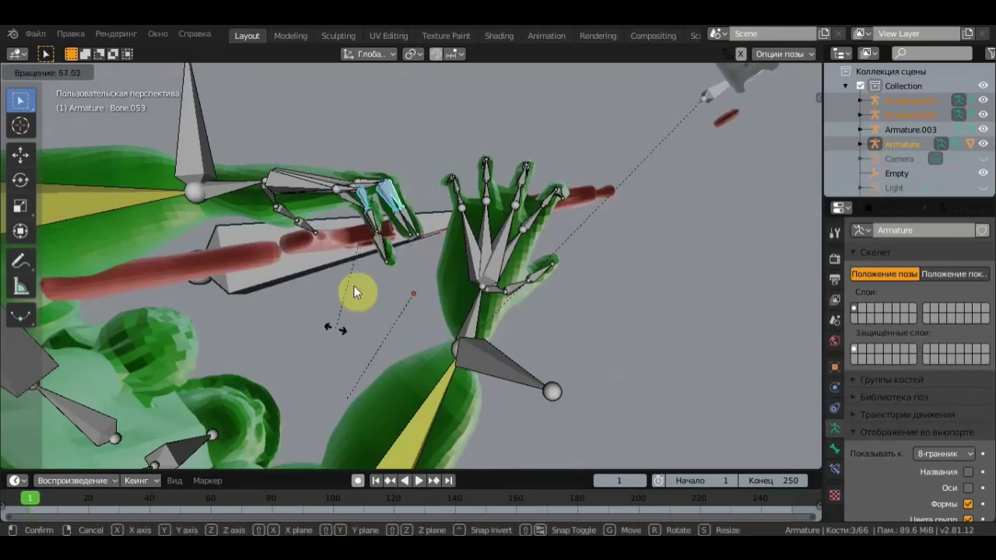
click(355, 289)
middle_drag(358, 280, 360, 296)
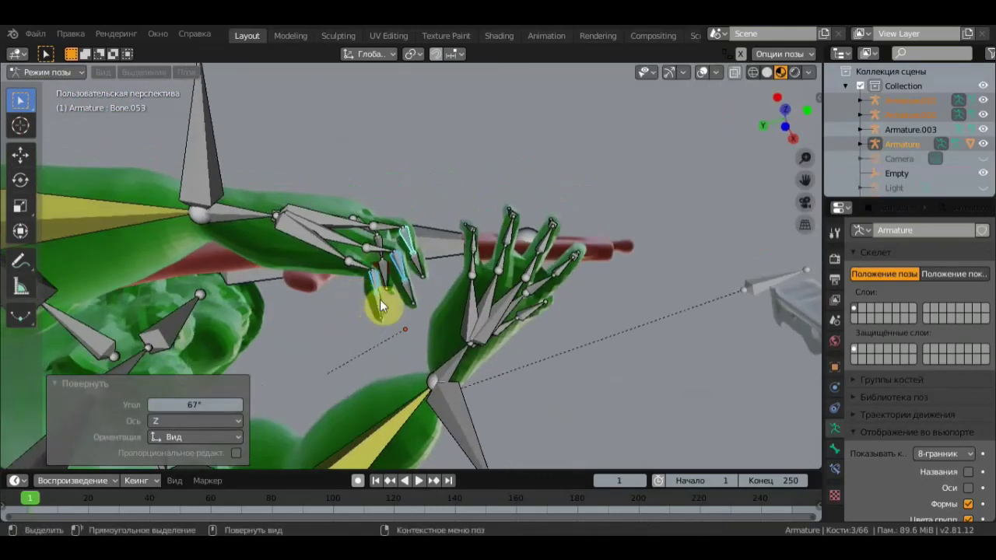
Step: Curl three more finger bones by about 67° around the magazine
click(381, 306)
shift+click(409, 295)
mouse_move(396, 287)
middle_down()
mouse_move(438, 277)
mouse_move(450, 223)
middle_up()
shift+click(404, 262)
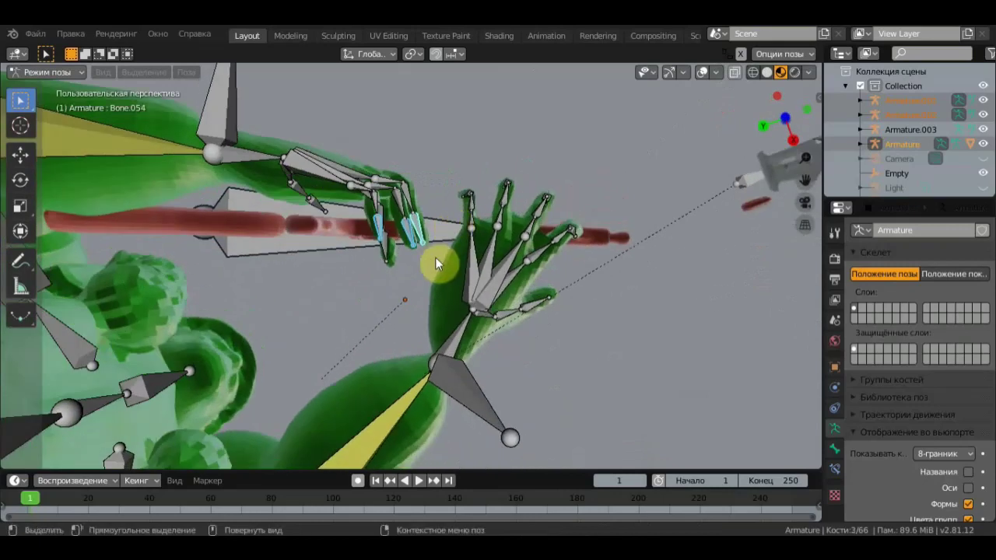
key(r)
click(373, 263)
mouse_move(374, 262)
middle_down()
mouse_move(392, 313)
mouse_move(383, 376)
mouse_move(394, 370)
mouse_move(242, 416)
mouse_move(359, 380)
mouse_move(390, 382)
middle_up()
Step: Rotate three finger bones individually by -9.17°, -11.4° and 25.1°
click(395, 379)
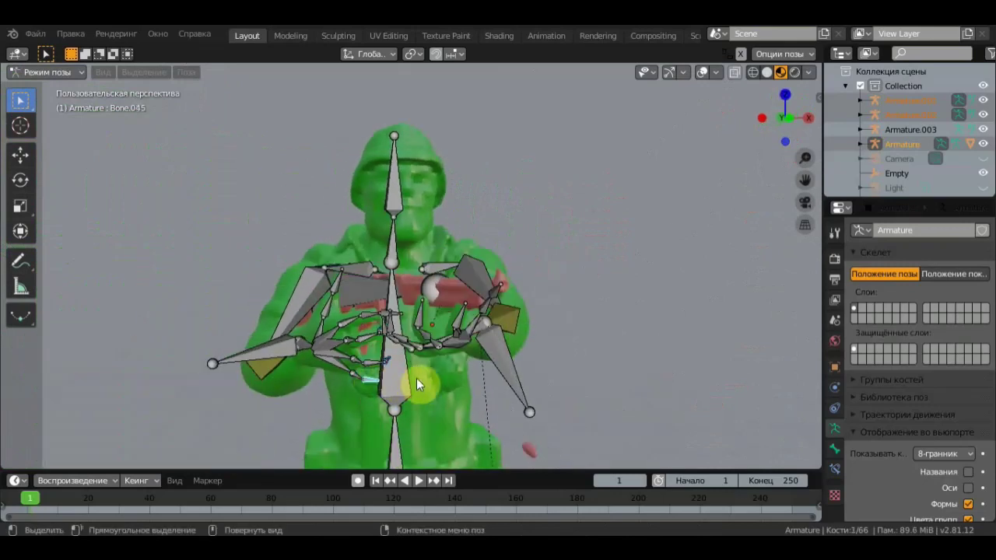
key(r)
click(379, 368)
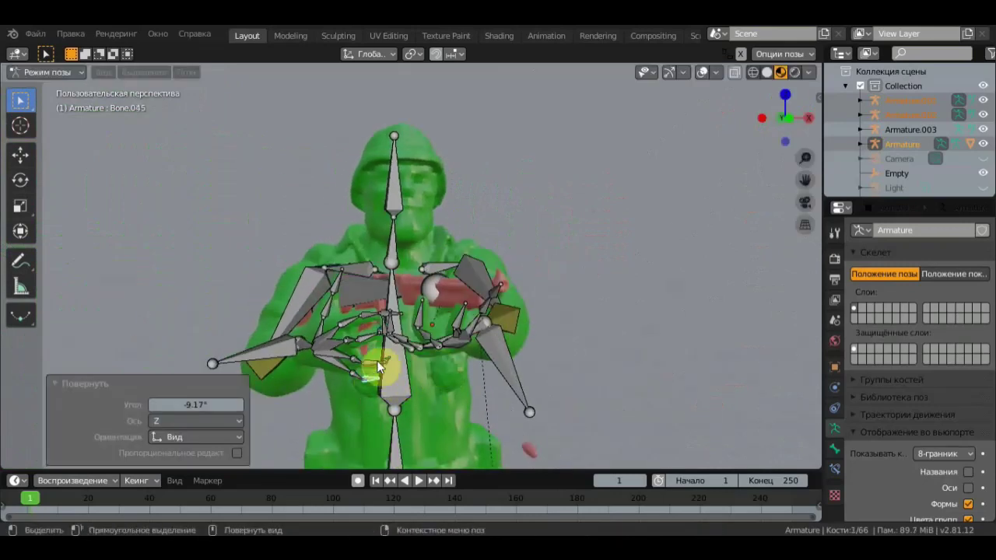
click(370, 366)
key(r)
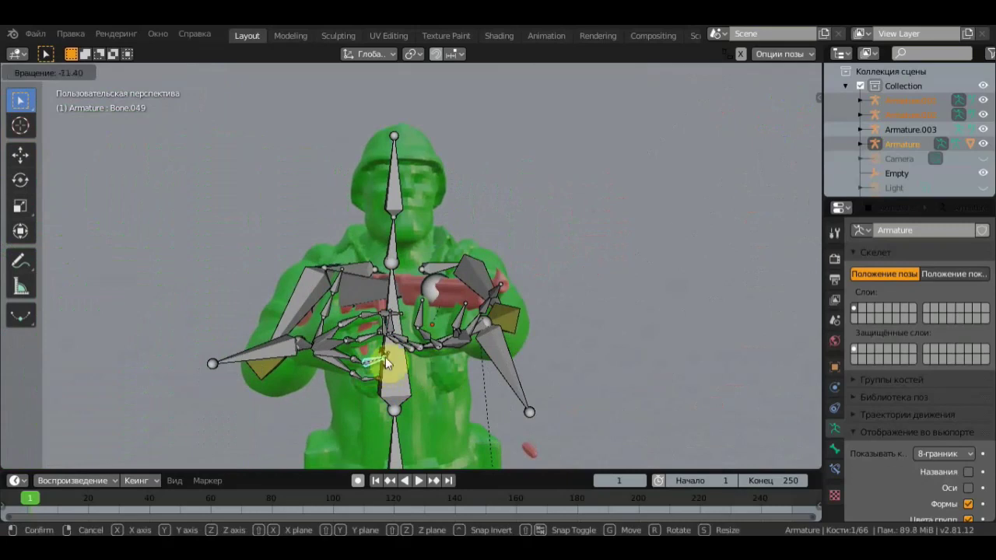
click(376, 347)
click(372, 341)
key(r)
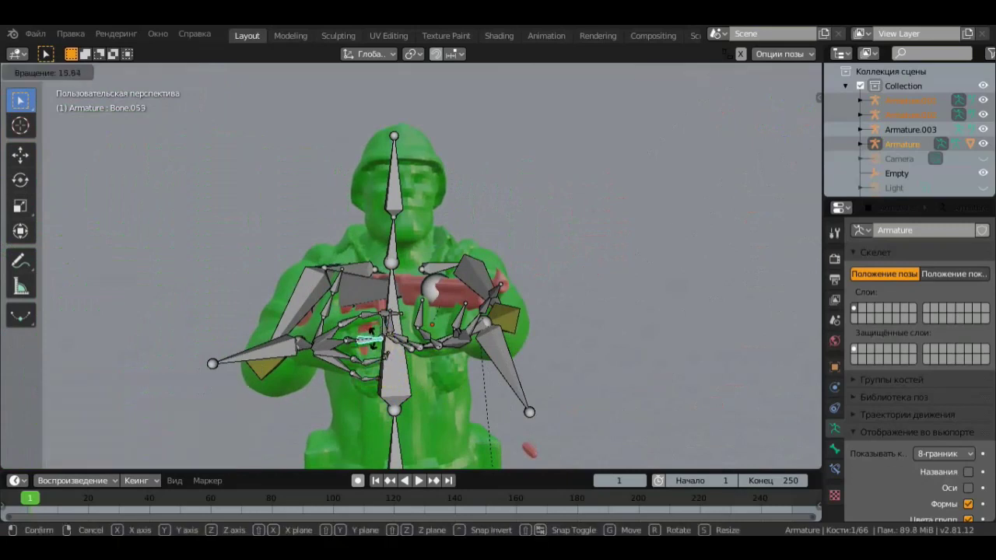
click(373, 340)
Step: Rotate another finger bone by -10.9° and tweak it further
middle_drag(372, 341, 457, 319)
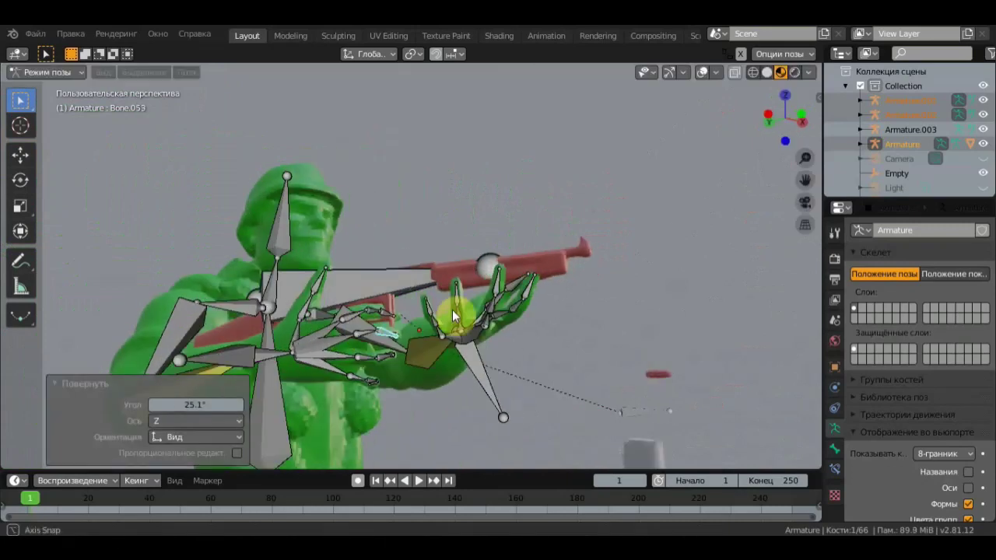
click(369, 335)
key(r)
click(370, 331)
key(r)
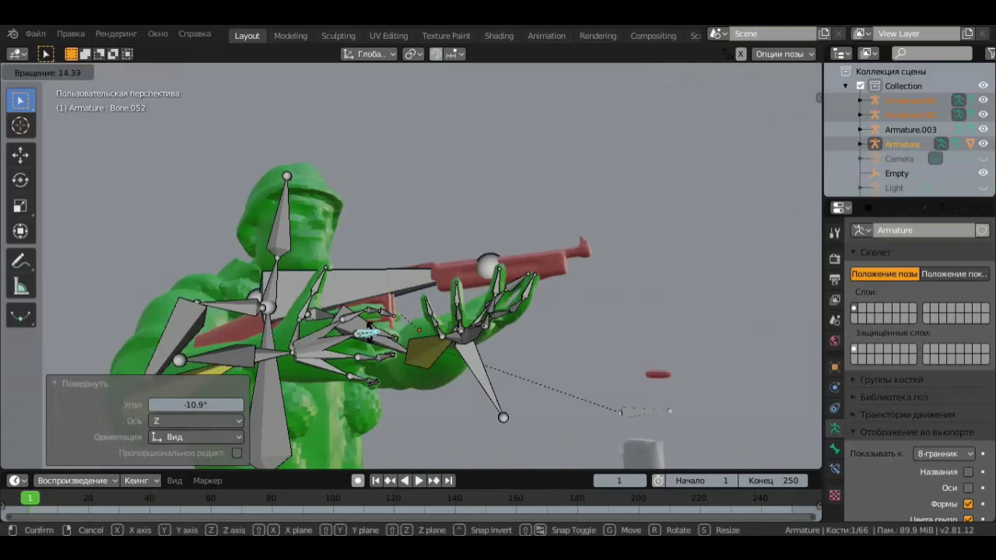
key(g)
click(352, 344)
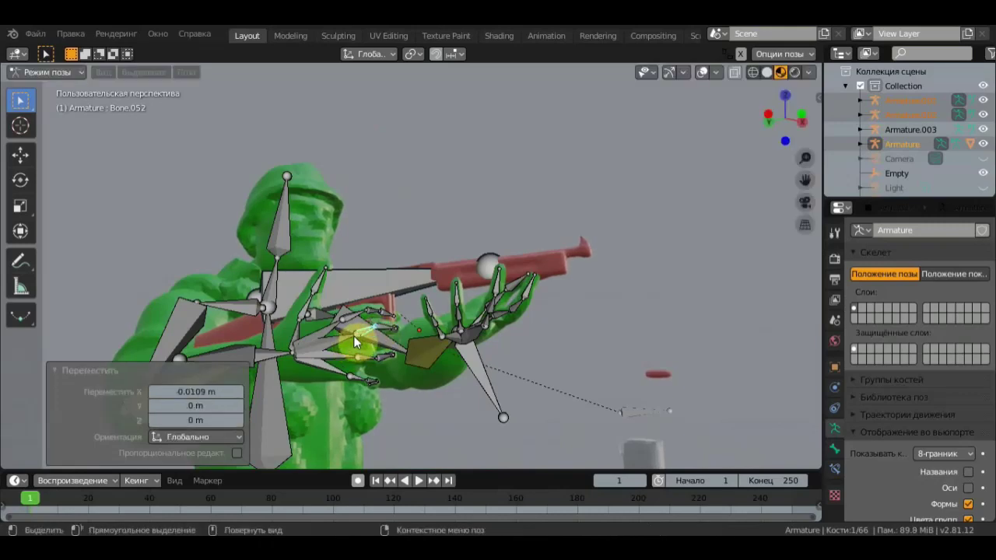
Step: Move two hand bones along X by -0.328 m and -0.583 m
click(358, 347)
key(g)
key(x)
click(369, 358)
click(359, 379)
key(g)
key(x)
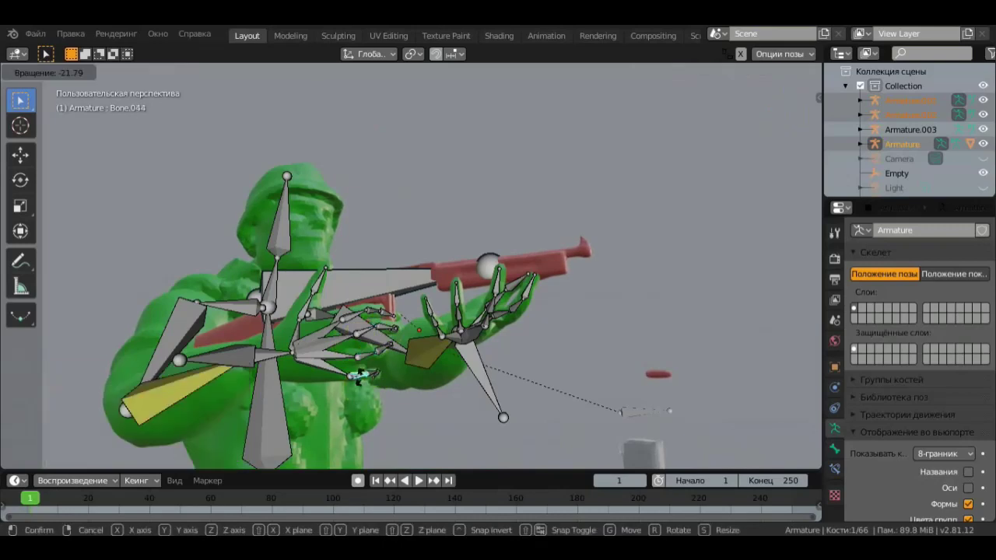
click(390, 343)
middle_drag(390, 343, 429, 376)
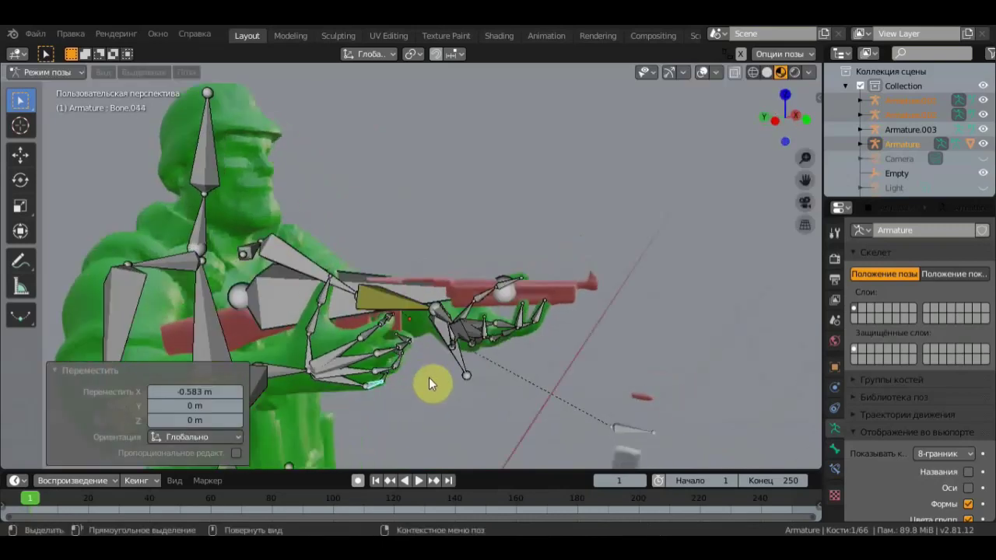
scroll(424, 379, down, 2)
scroll(416, 379, down, 2)
scroll(404, 382, down, 2)
click(335, 221)
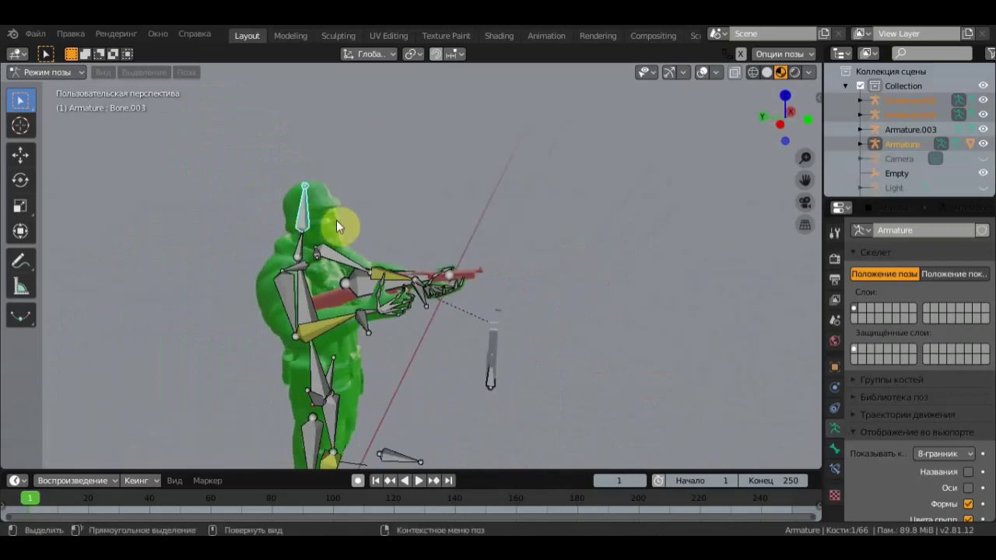
Step: Tilt the head bone 6.71° and reposition the magazine's bone in Armature.002
key(r)
click(367, 242)
mouse_move(368, 243)
middle_down()
mouse_move(315, 280)
mouse_move(452, 238)
mouse_move(484, 361)
mouse_move(437, 335)
mouse_move(481, 374)
middle_up()
click(480, 373)
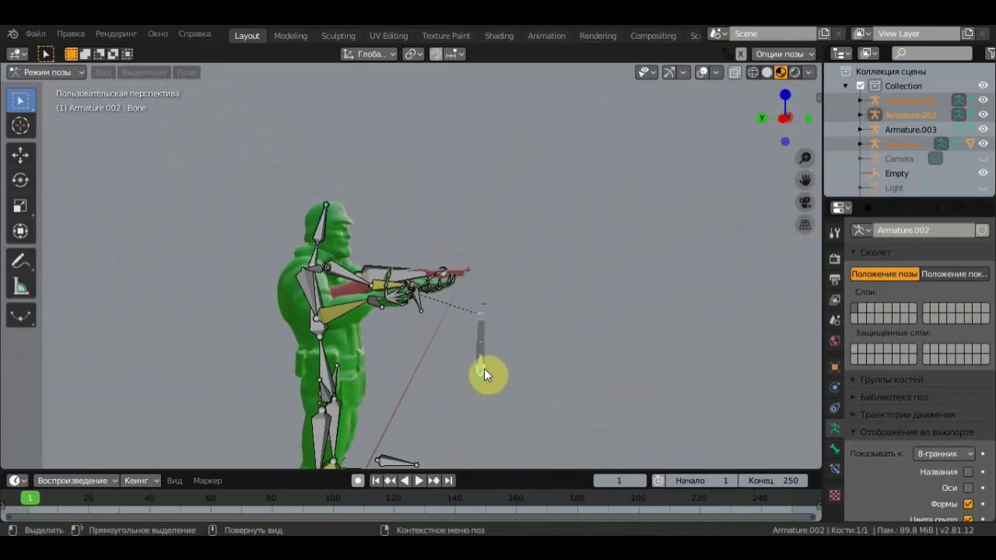
key(g)
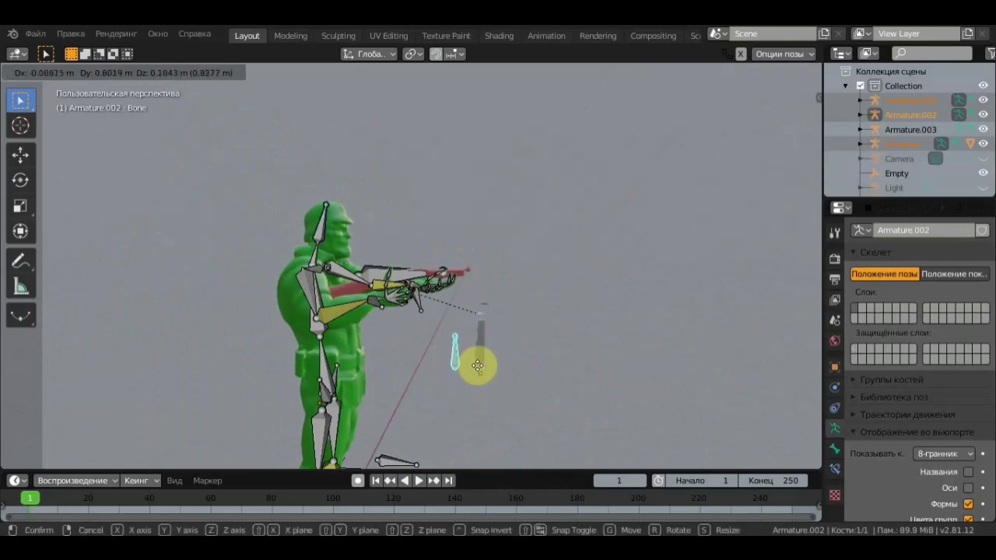
click(483, 368)
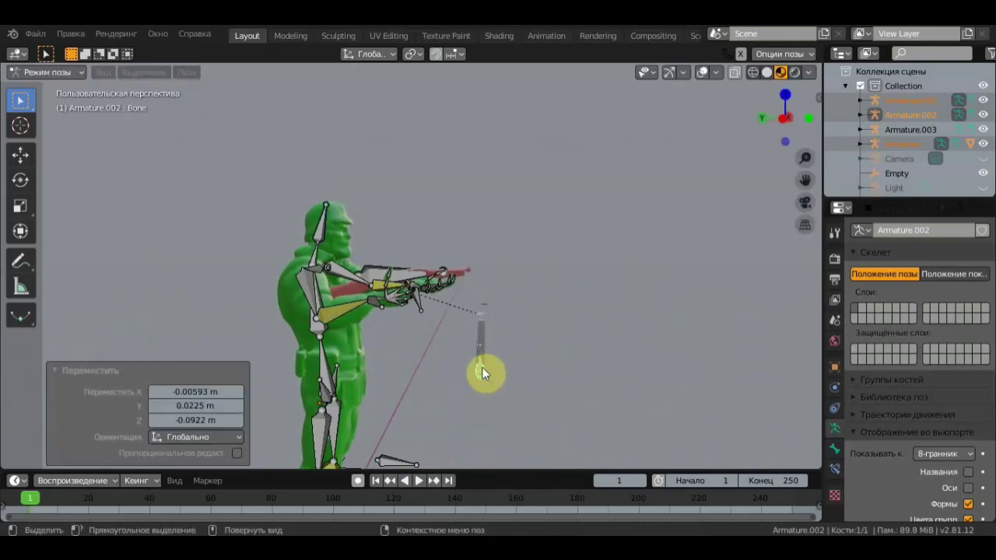
Step: In Object Mode, parent the magazine mesh to Armature.002 with automatic weights
click(55, 74)
click(77, 91)
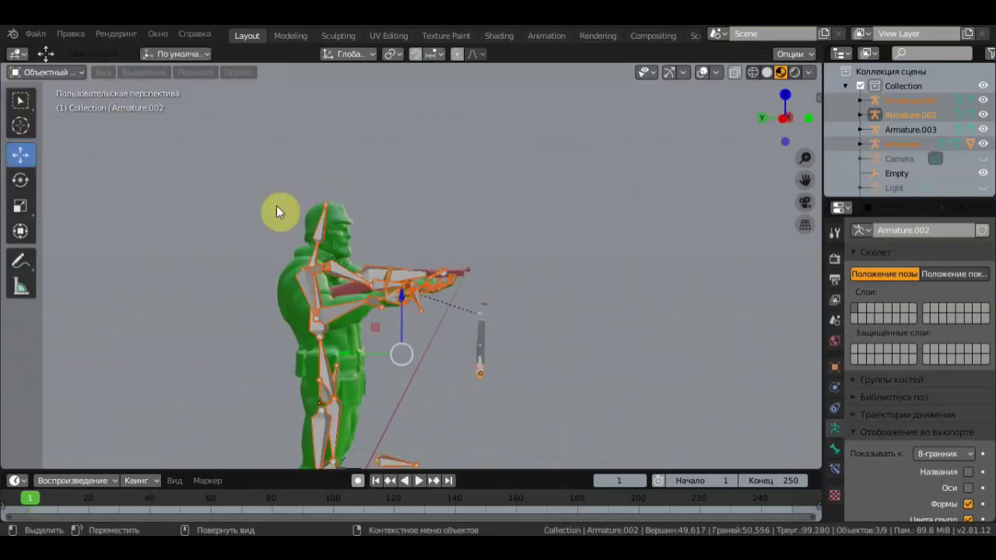
scroll(544, 335, up, 2)
shift+scroll(548, 245, down, 4)
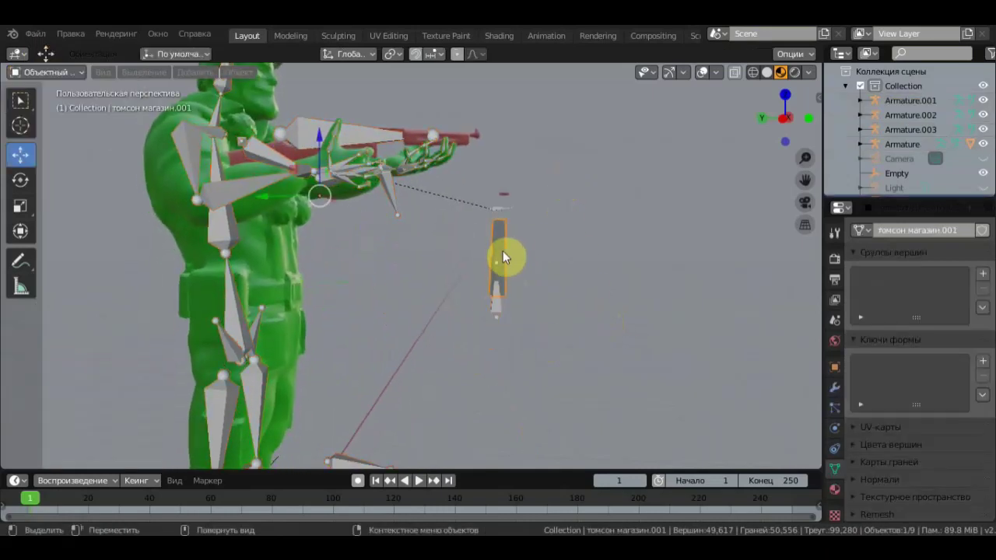
shift+click(493, 309)
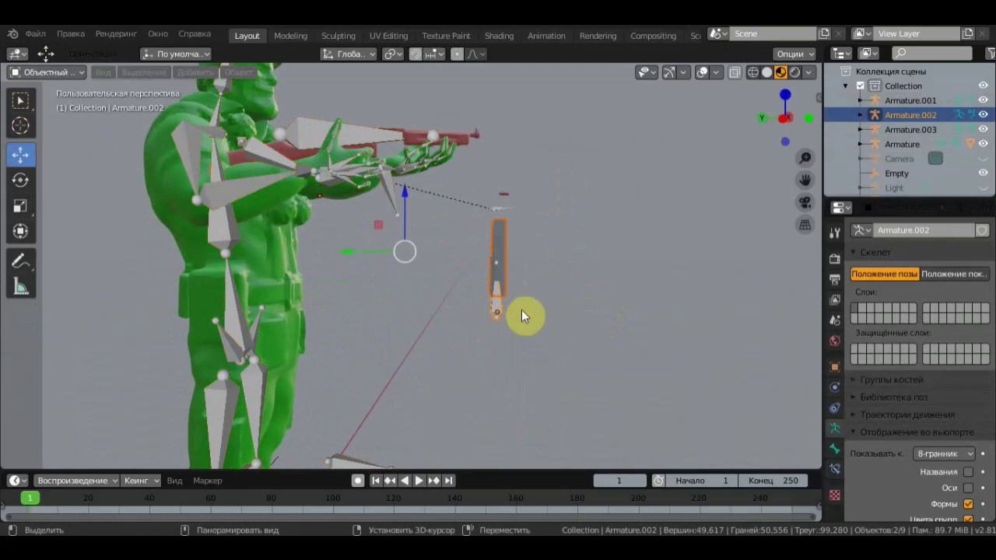
key(ctrl+p)
click(561, 301)
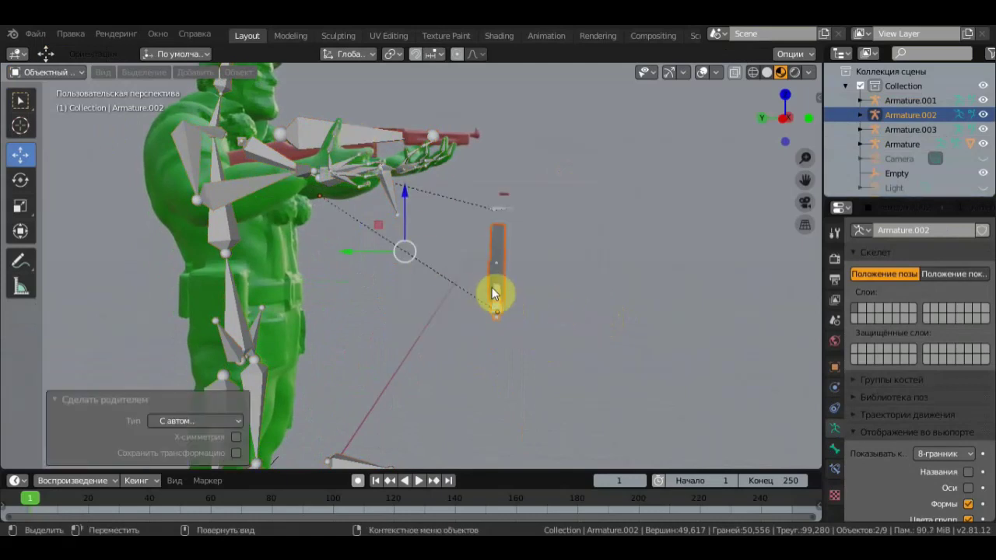
Step: Select the magazine armature, gun armature and soldier body armature together
click(497, 311)
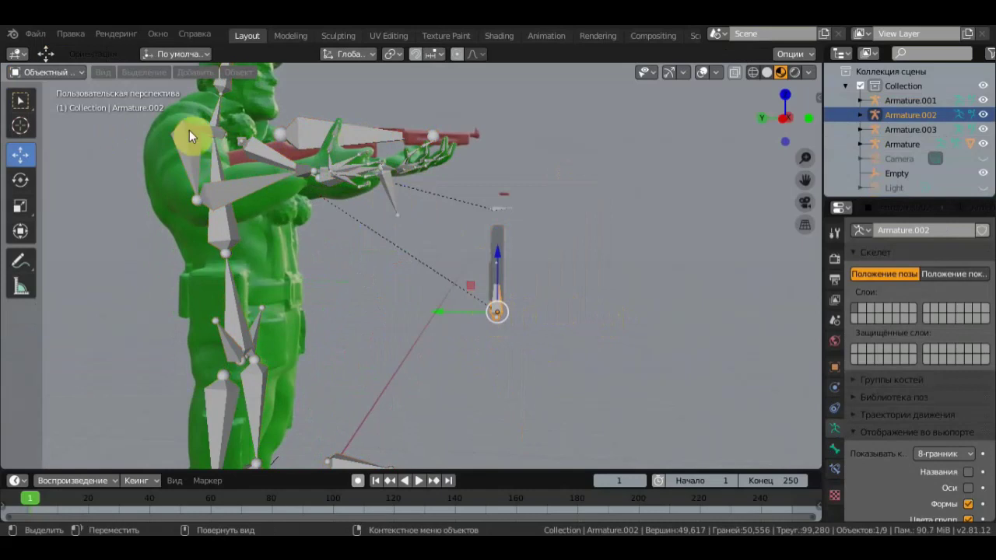
click(20, 101)
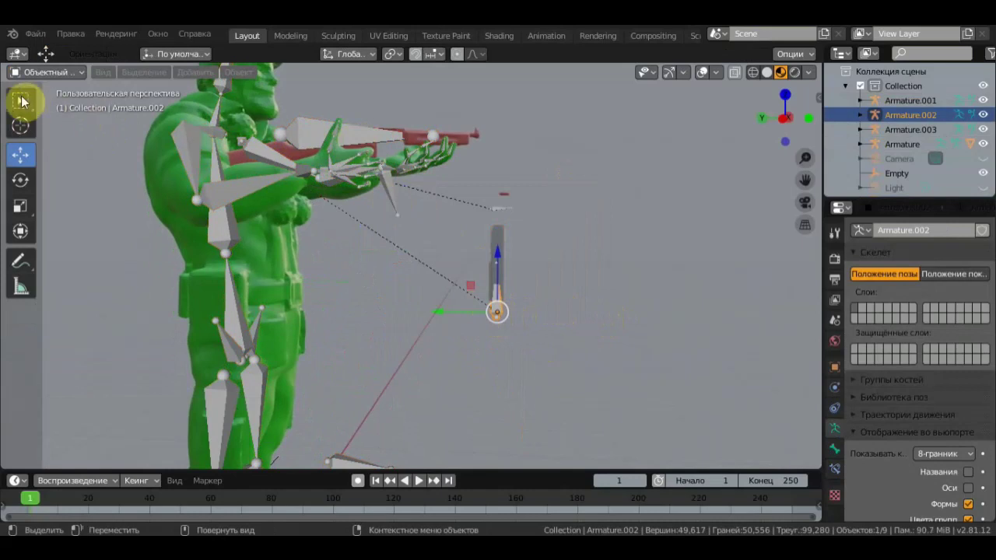
shift+click(365, 136)
shift+click(254, 179)
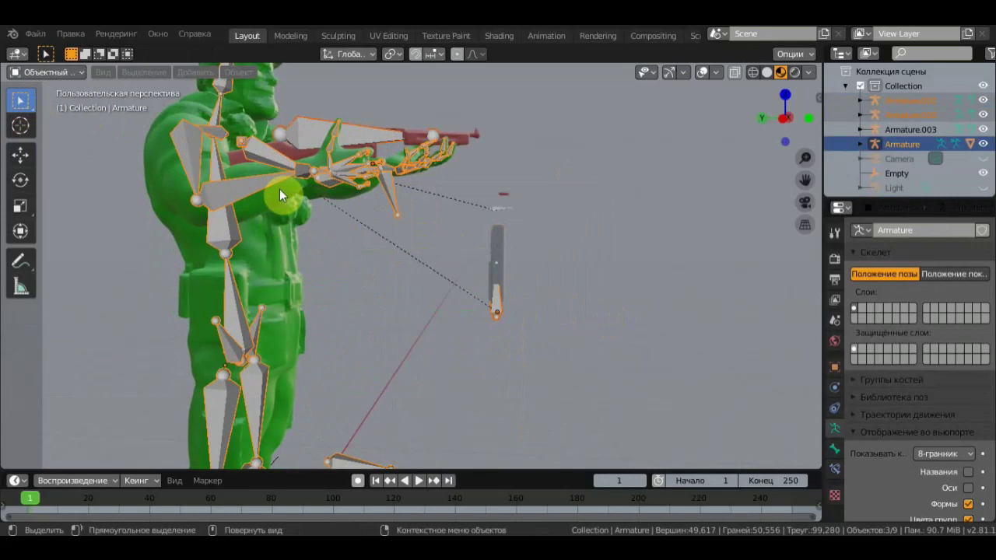
Step: Enter Pose Mode and select the magazine bone of Armature.002
key(ctrl+Tab)
scroll(279, 189, down, 3)
middle_drag(327, 257, 372, 275)
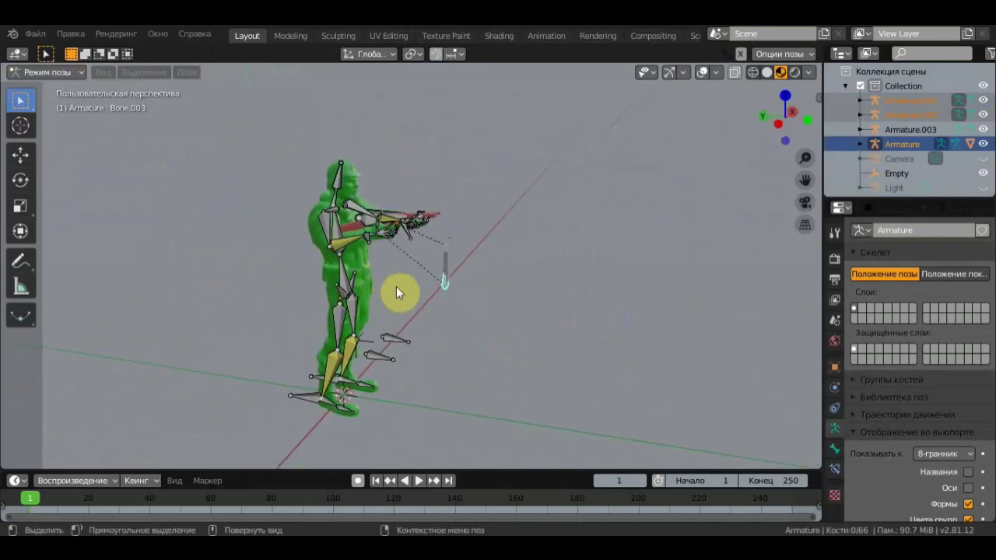
click(448, 265)
middle_drag(453, 266, 488, 251)
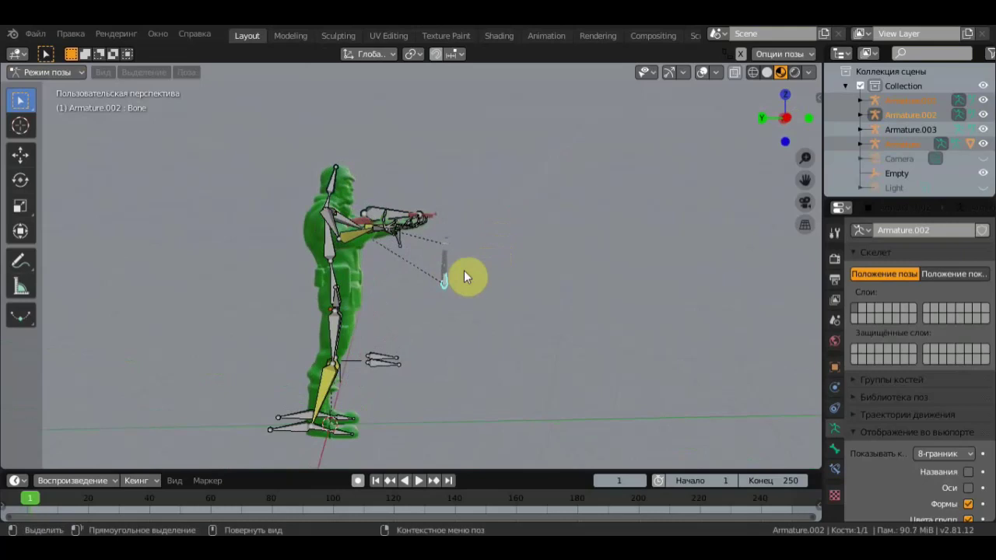
scroll(467, 268, up, 2)
Step: Move the magazine bone down toward the soldier's belt
key(g)
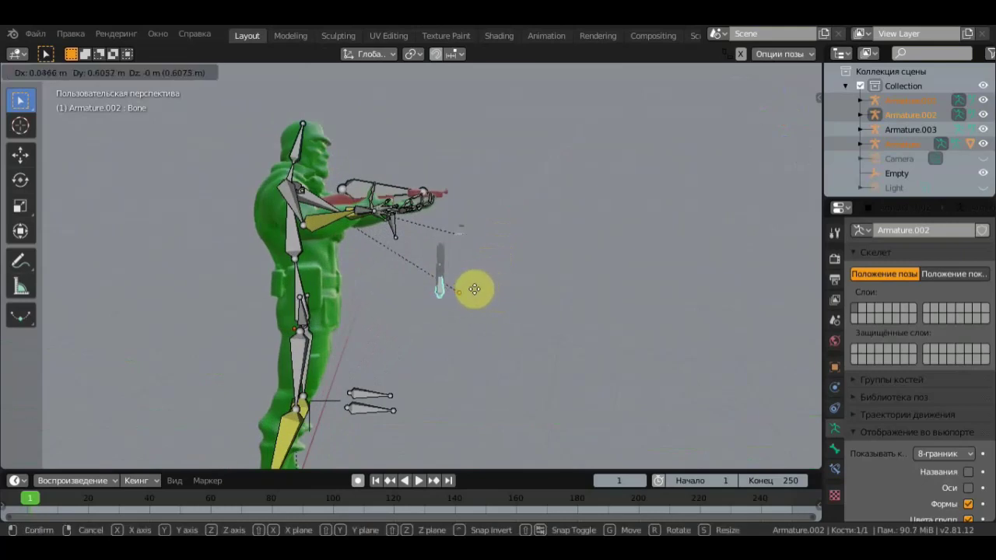
click(447, 283)
middle_drag(445, 281, 334, 299)
scroll(938, 473, down, 3)
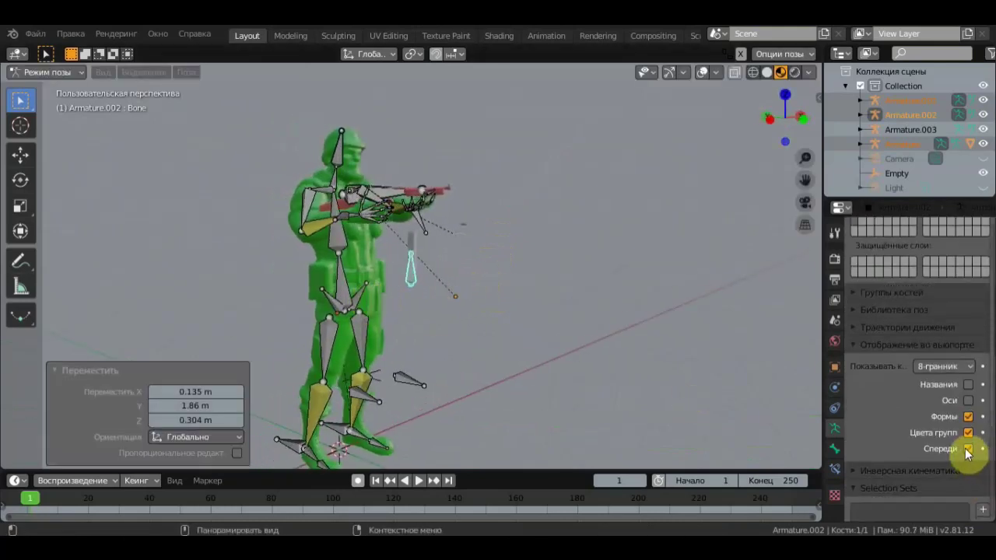
scroll(503, 265, up, 3)
scroll(503, 264, up, 2)
middle_drag(502, 267, 448, 277)
Step: Refine the magazine bone's position beside the soldier's hip with several small moves
key(g)
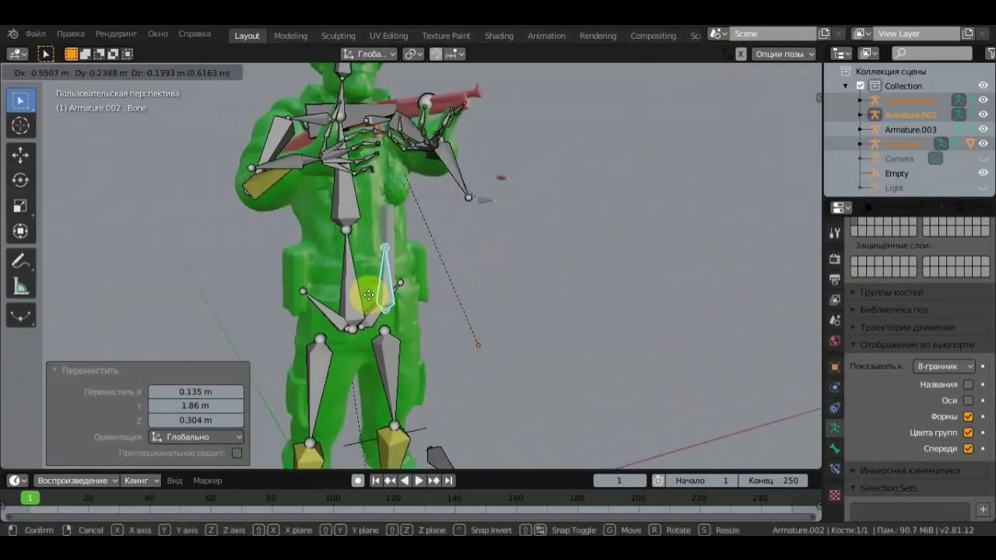
click(338, 300)
middle_drag(338, 300, 467, 295)
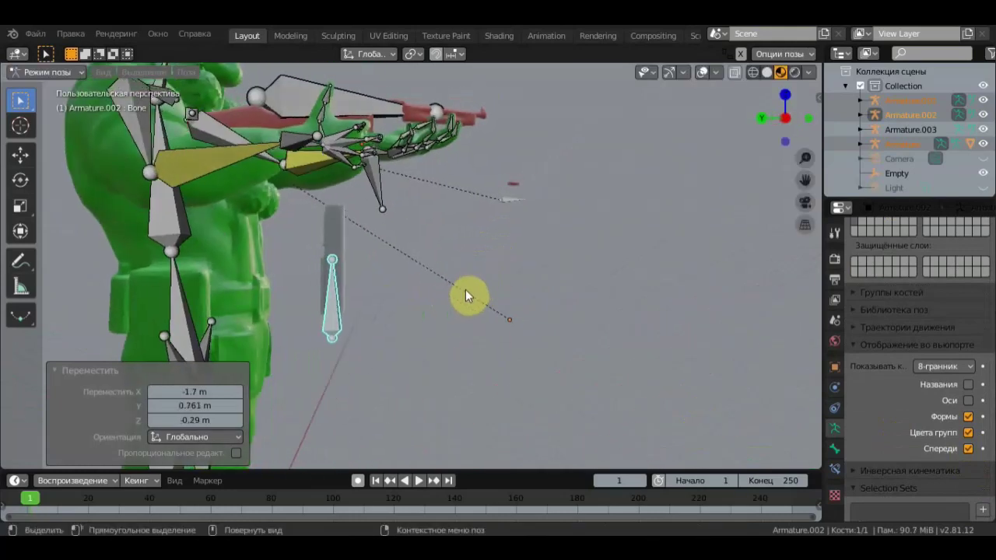
key(g)
click(332, 313)
mouse_move(331, 312)
middle_down()
mouse_move(312, 317)
mouse_move(329, 311)
middle_up()
key(g)
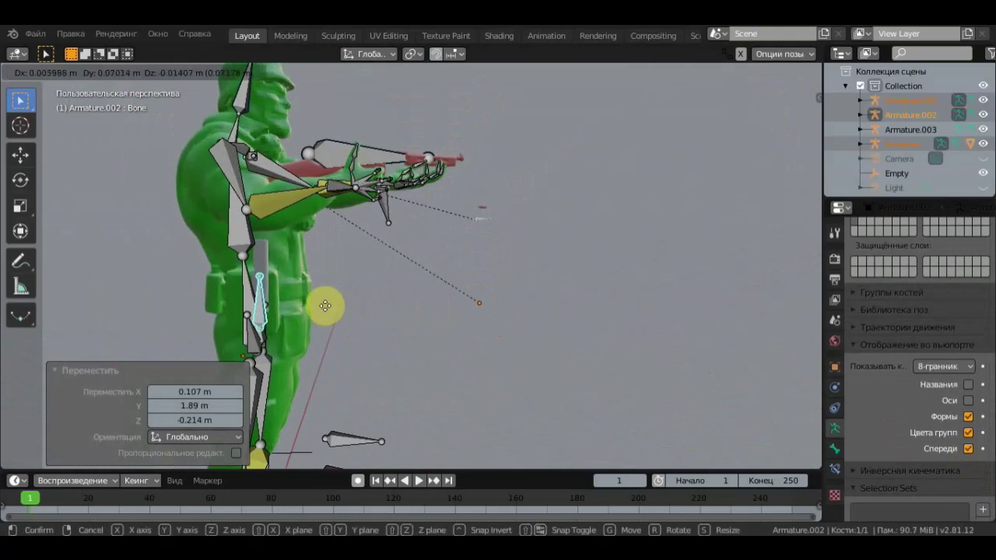
click(326, 311)
Step: Rotate the Armature.002 bone by -11.7° and enlarge the timeline area
key(r)
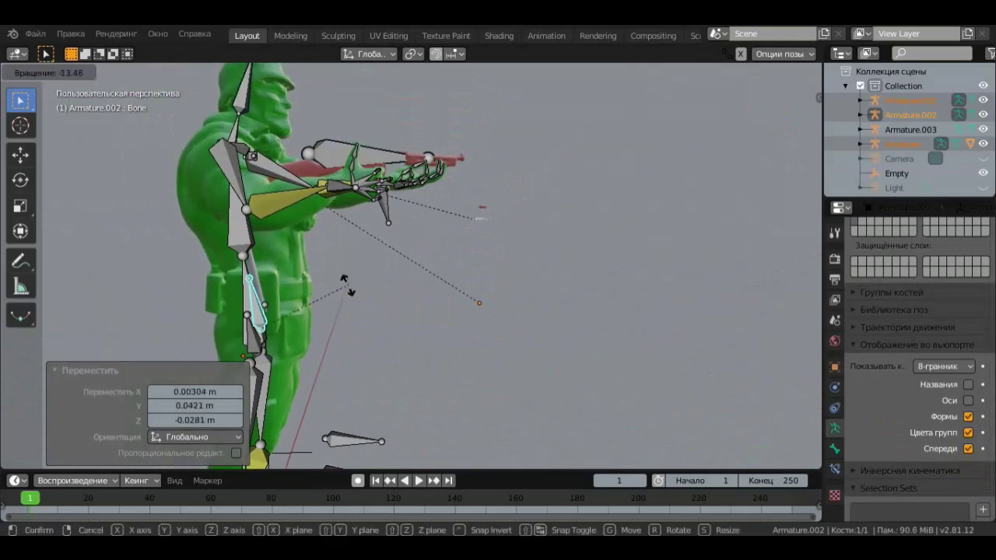
click(350, 288)
middle_drag(351, 293, 331, 325)
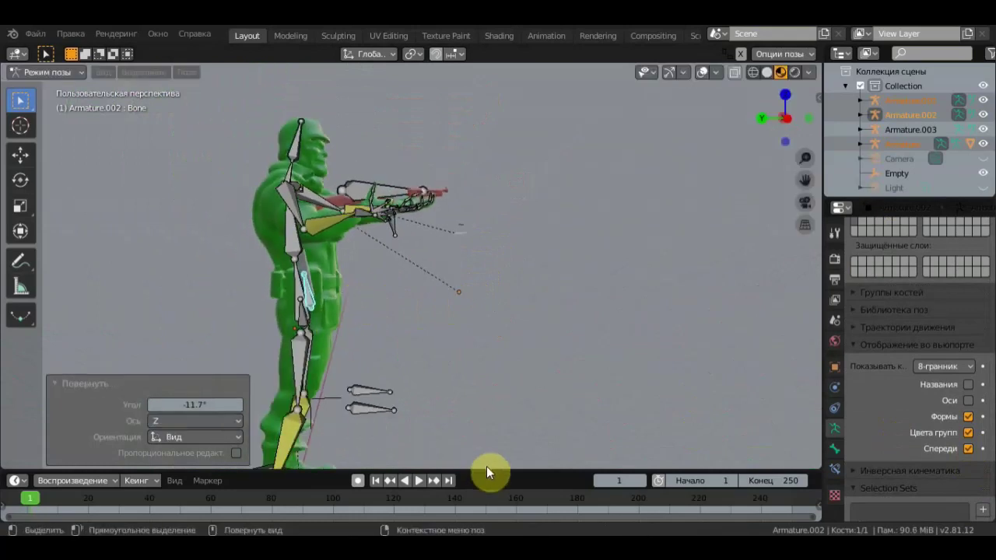
drag(486, 468, 498, 393)
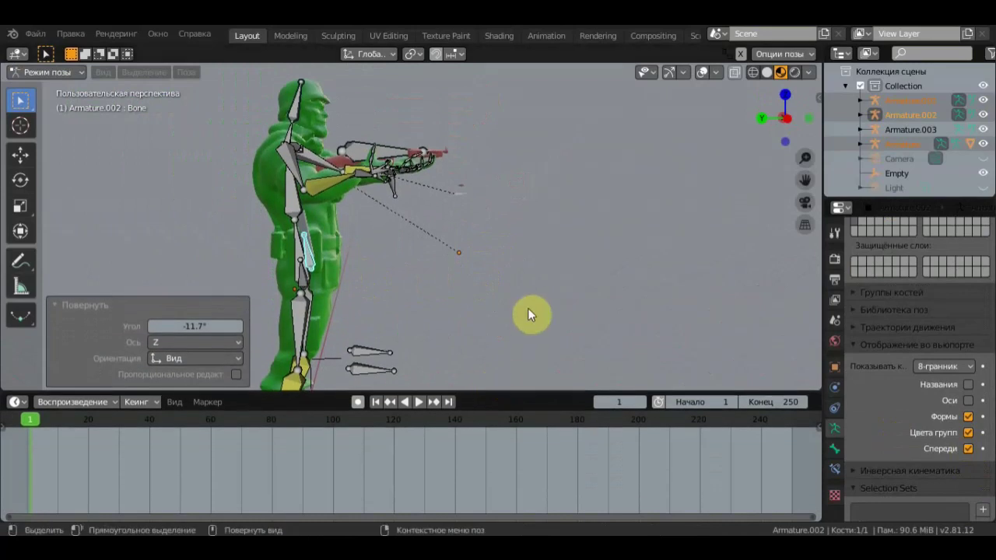
Step: Select all bones and key Location & Rotation at frame 1
key(a)
key(i)
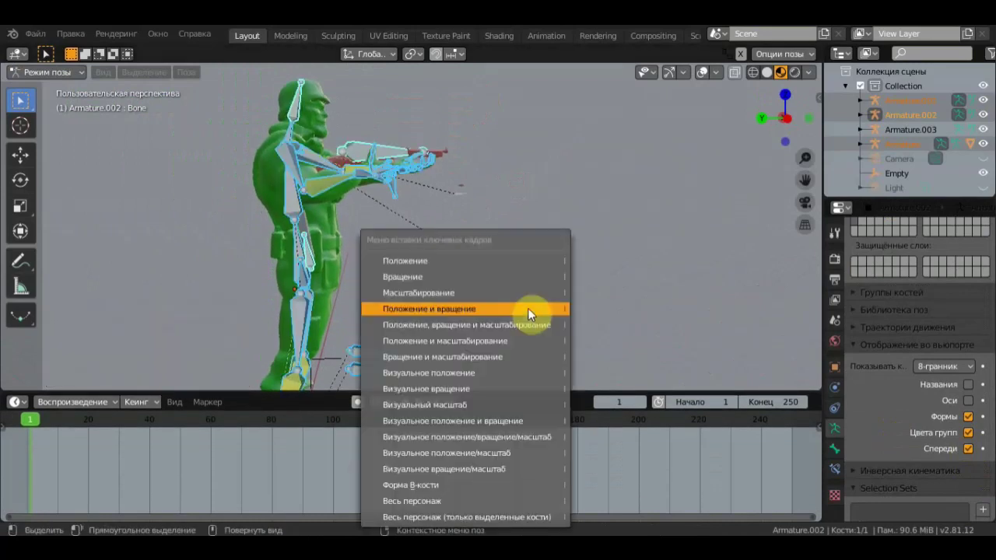
click(527, 308)
mouse_move(532, 216)
middle_down()
mouse_move(498, 233)
mouse_move(369, 163)
middle_up()
Step: Select the left hand bone Bone.041 of Armature and start moving it
scroll(369, 163, up, 2)
click(328, 158)
key(g)
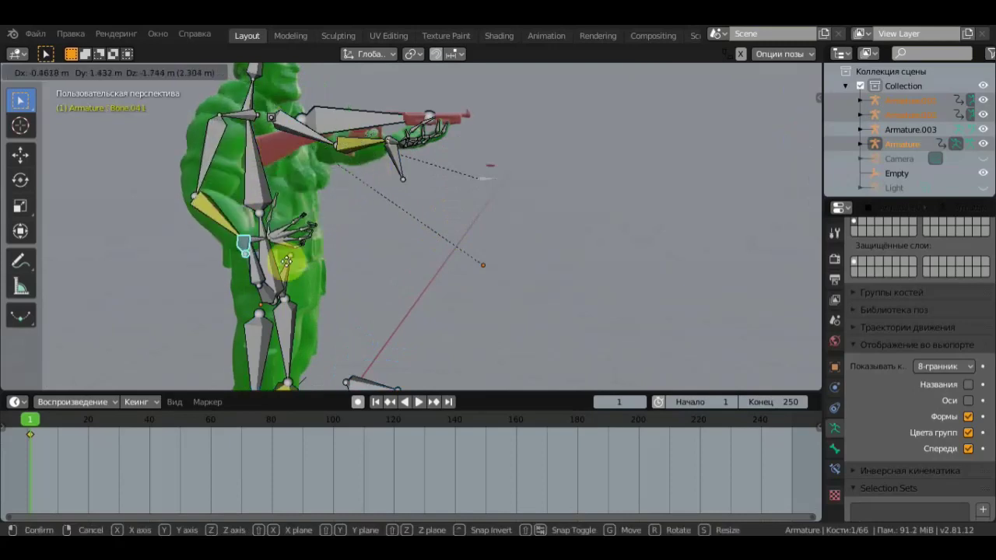
Step: Lower Bone.041 toward the hip and rotate it 38.9°
click(287, 260)
key(r)
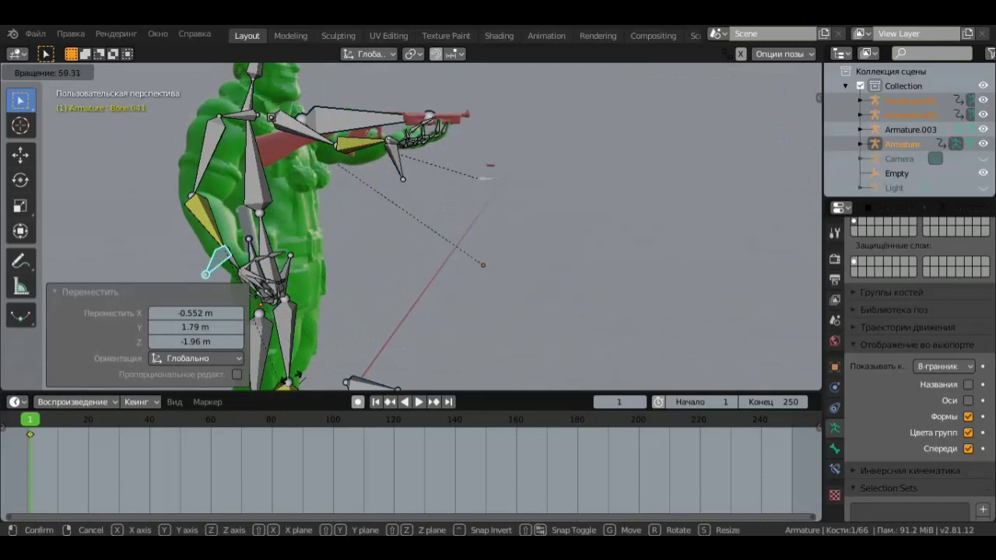
click(382, 233)
mouse_move(382, 233)
middle_down()
mouse_move(398, 238)
mouse_move(394, 271)
middle_up()
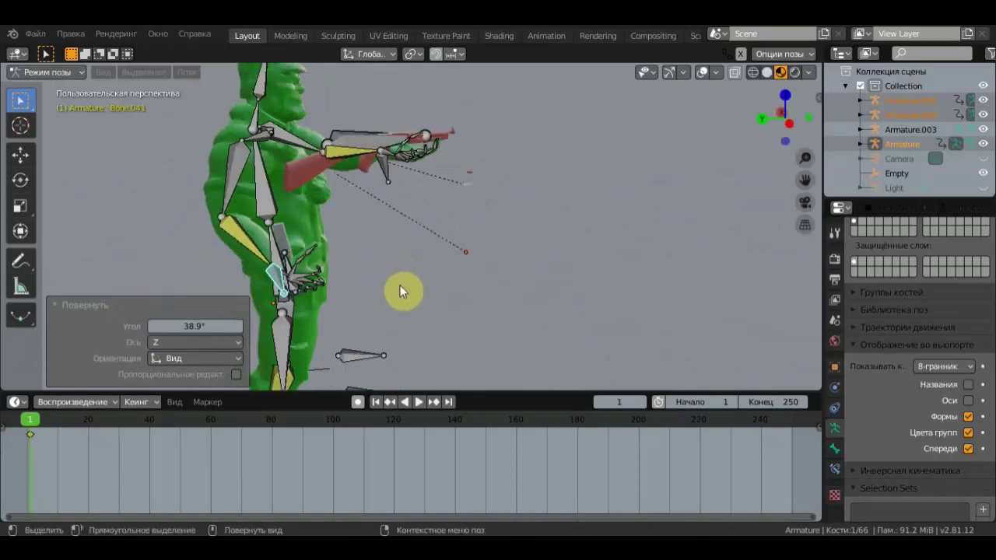
key(g)
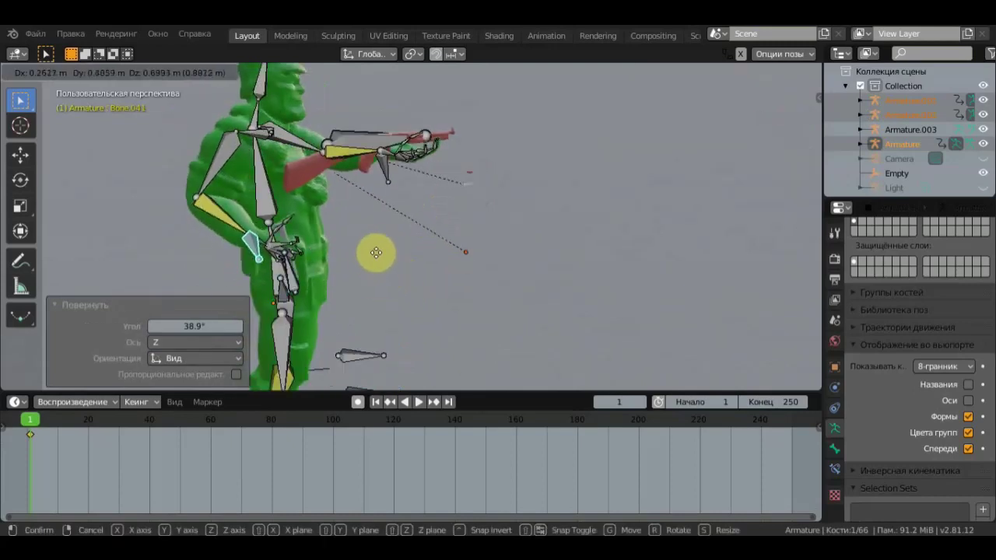
click(376, 253)
Step: Frame Bone.041 in the view, then select the Armature.002 bone at the hip
scroll(342, 264, up, 3)
mouse_move(325, 267)
middle_down()
mouse_move(272, 267)
mouse_move(351, 236)
mouse_move(459, 231)
mouse_move(428, 204)
middle_up()
scroll(366, 206, up, 3)
middle_drag(355, 204, 297, 186)
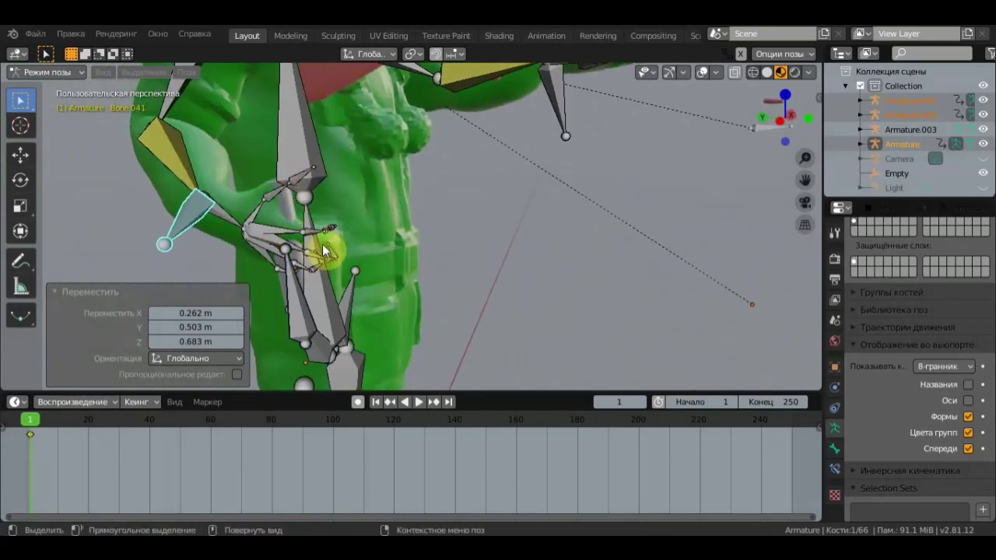
key(KP_Decimal)
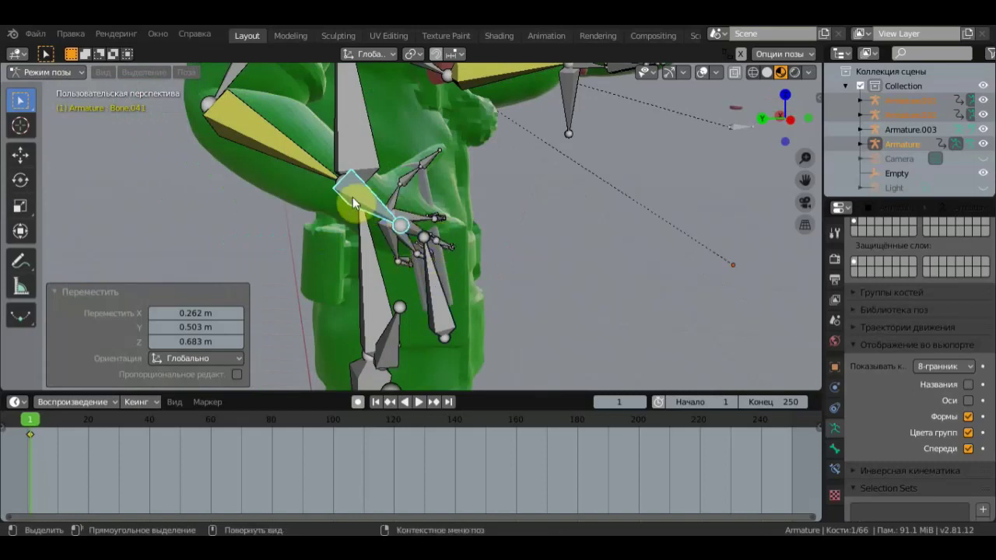
click(437, 287)
scroll(450, 285, down, 5)
middle_drag(455, 264, 460, 249)
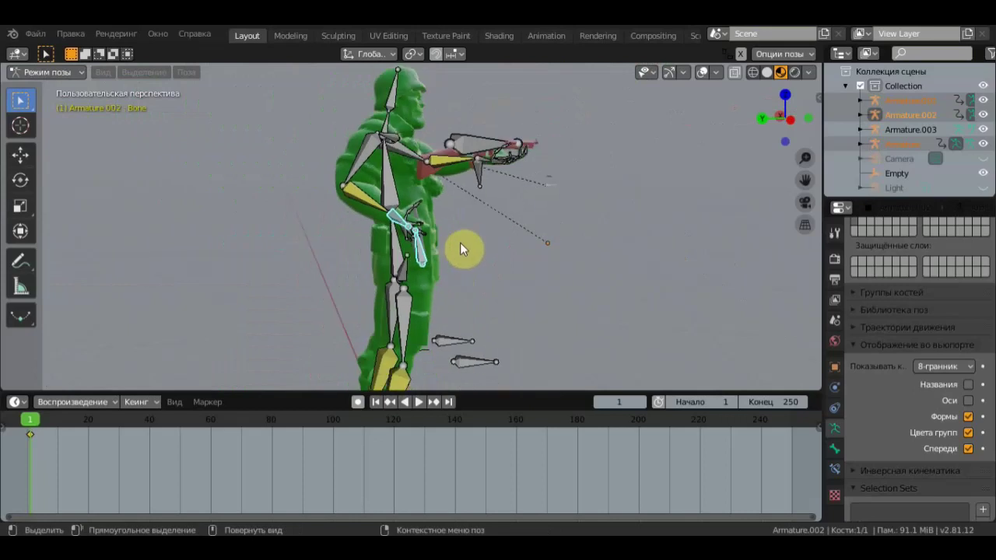
Step: Raise the Armature.002 bone from the hip up beneath the gun
key(g)
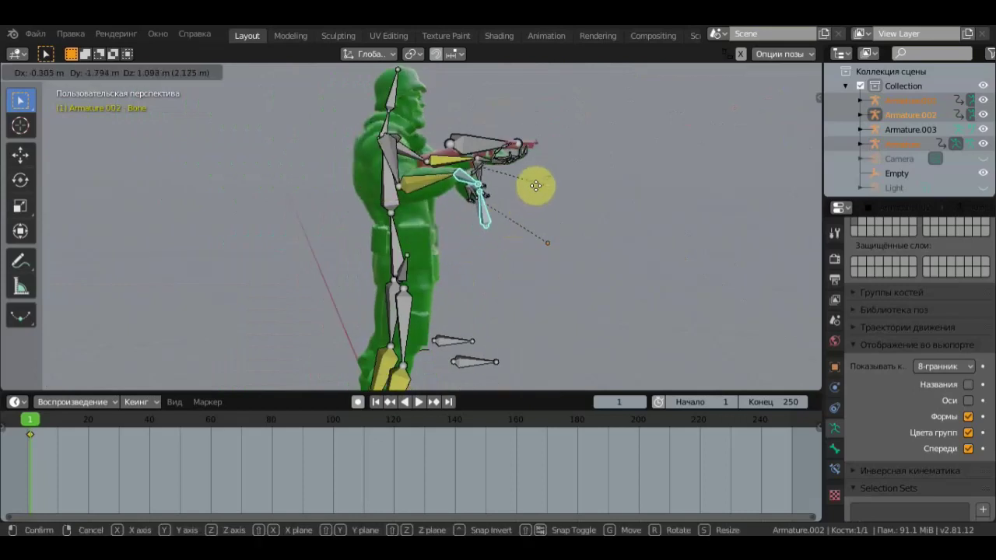
click(542, 172)
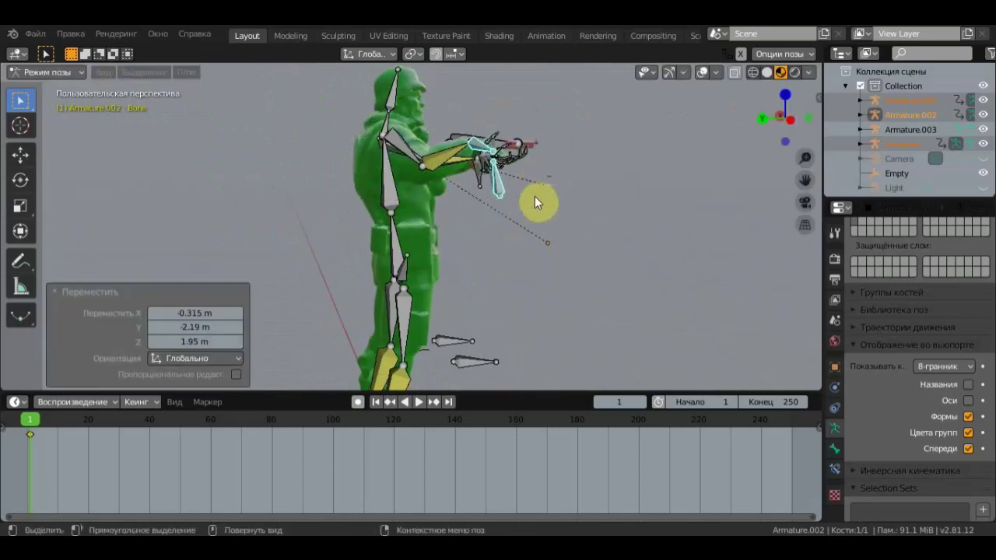
click(534, 197)
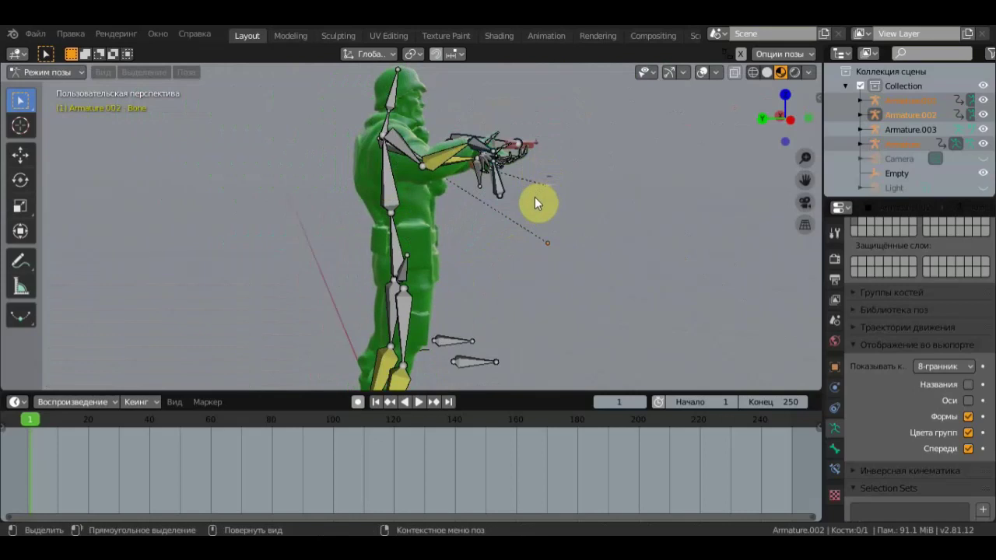
scroll(534, 196, up, 3)
mouse_move(535, 197)
middle_down()
mouse_move(502, 223)
mouse_move(419, 209)
mouse_move(547, 223)
mouse_move(536, 225)
middle_up()
Step: Reselect the Armature.002 bone, rotate it, and shift it toward the soldier's centre
click(537, 201)
key(r)
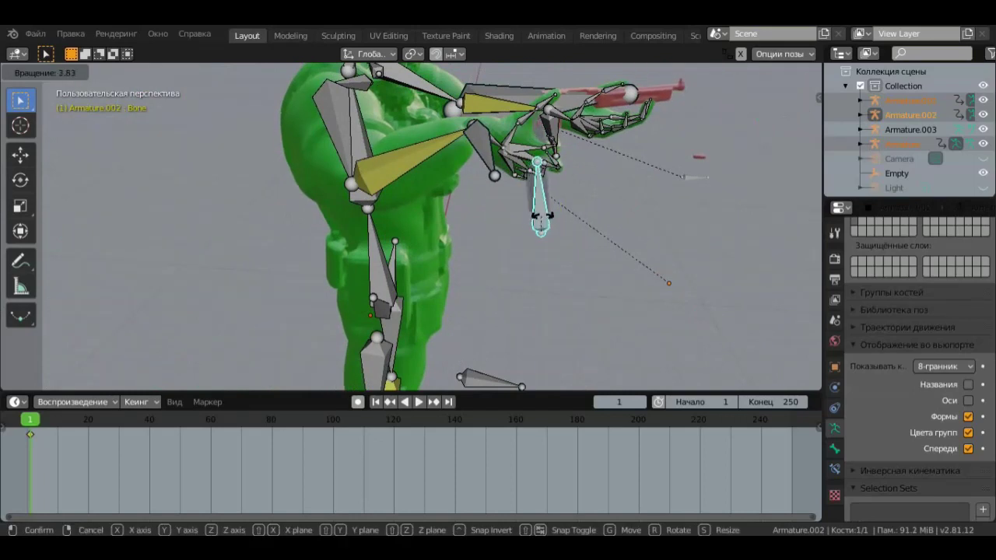
click(554, 221)
key(g)
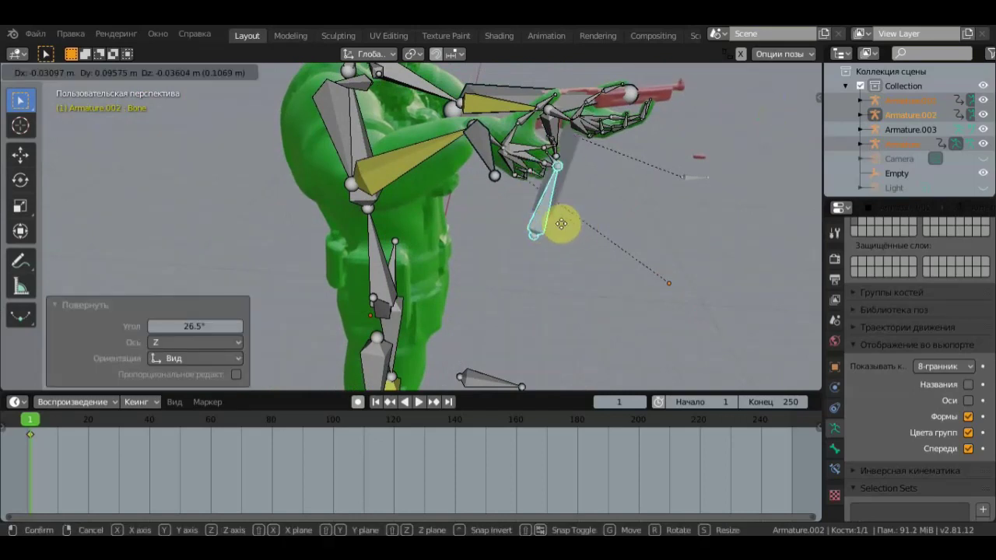
click(514, 214)
middle_drag(509, 213, 397, 191)
key(g)
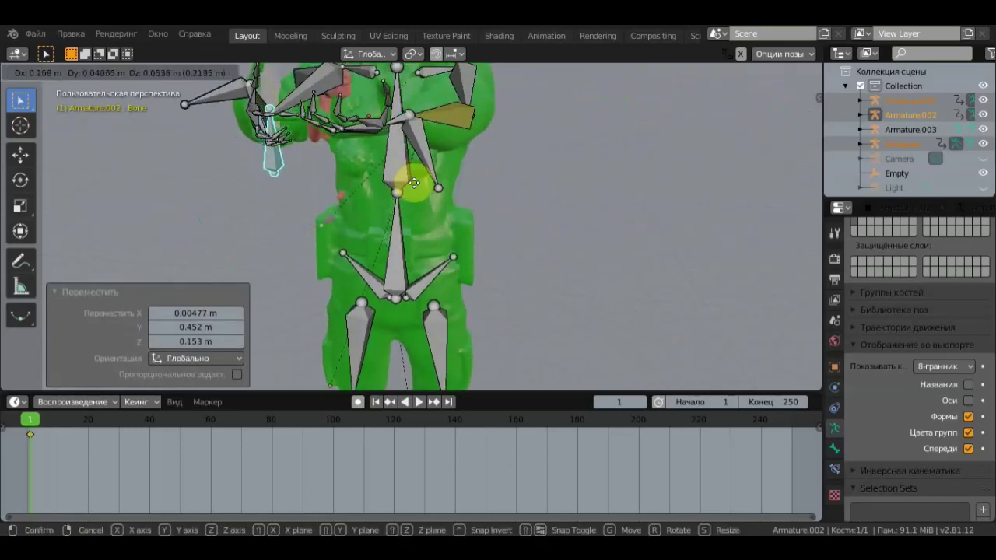
click(433, 193)
Step: Rotate the Armature.002 bone -16.7°, nudge it under the hands, and select Bone.041
key(r)
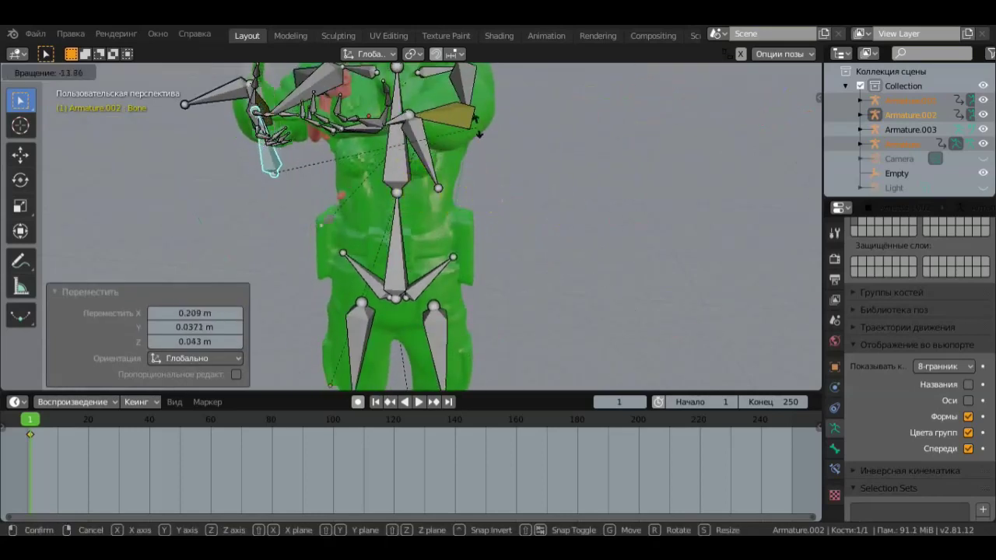
click(471, 123)
key(g)
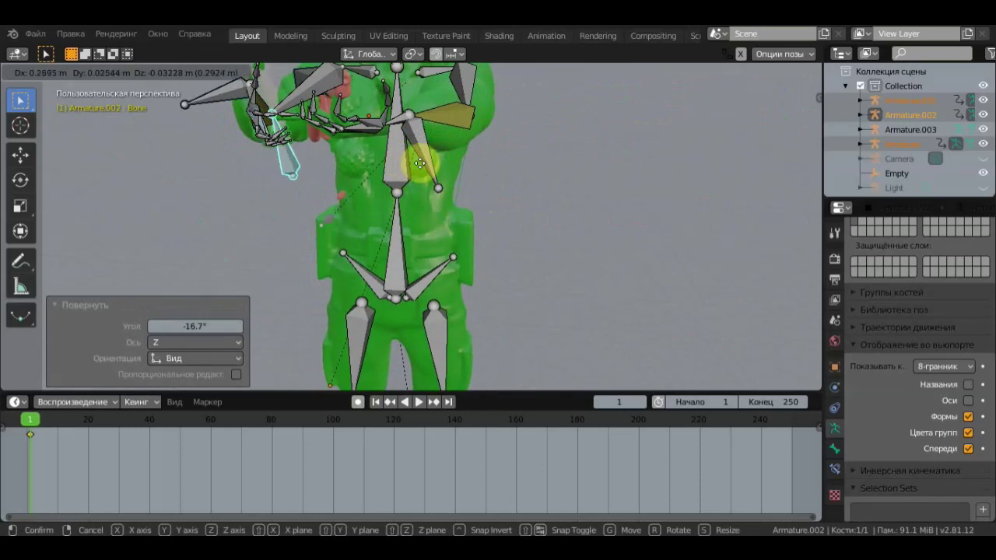
click(424, 167)
middle_drag(433, 173, 547, 180)
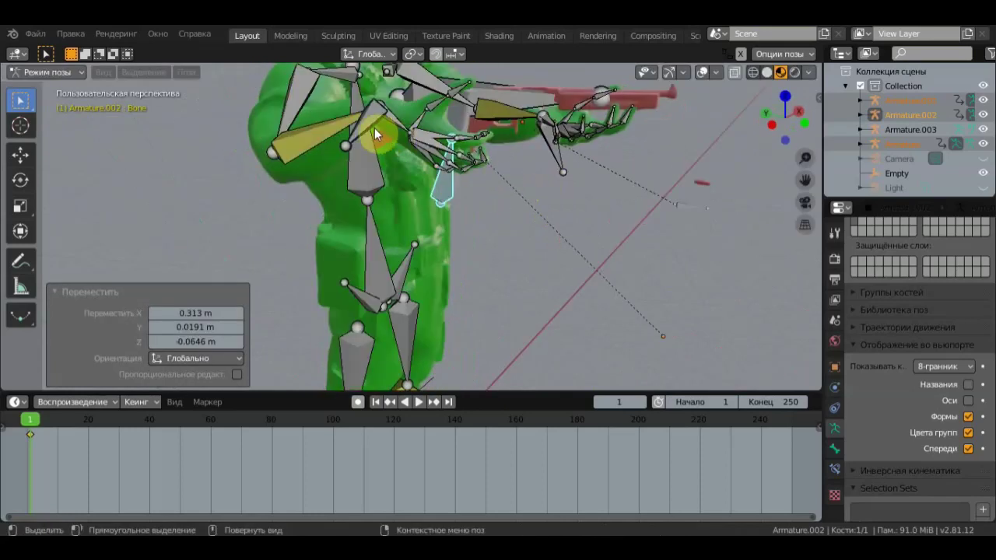
click(371, 117)
mouse_move(444, 140)
middle_down()
mouse_move(461, 130)
mouse_move(437, 97)
mouse_move(416, 132)
middle_up()
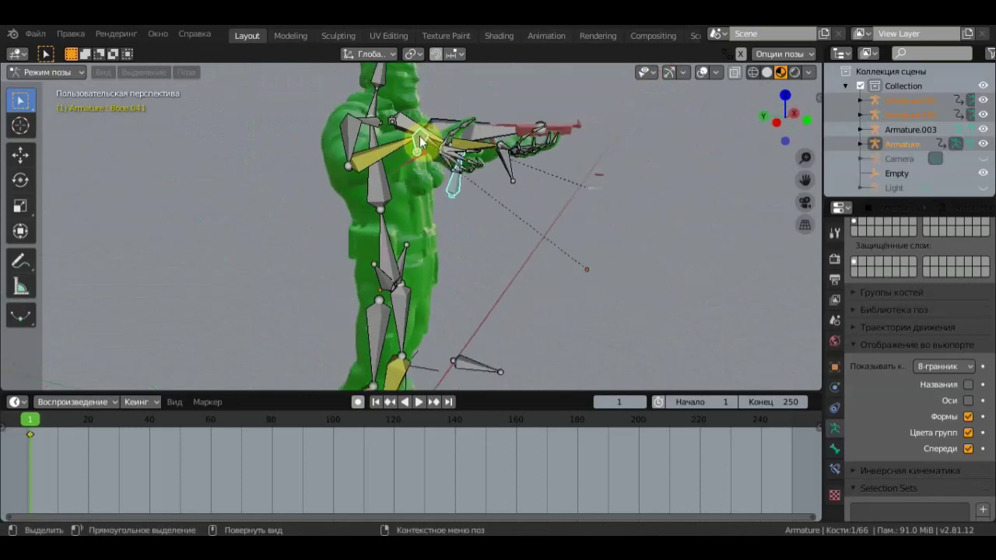
Step: Rotate the left hand bone -24.8° and move it up toward the gun
key(r)
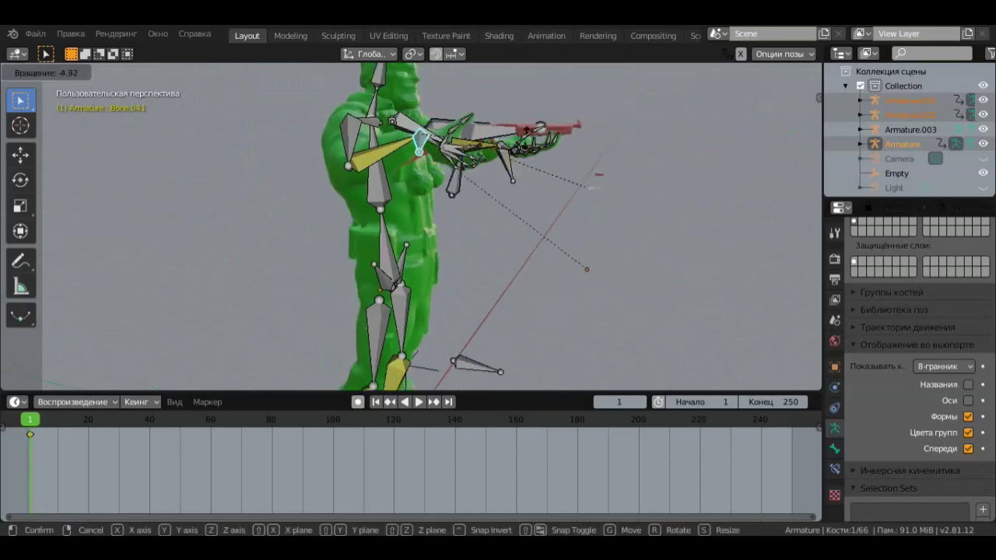
click(513, 114)
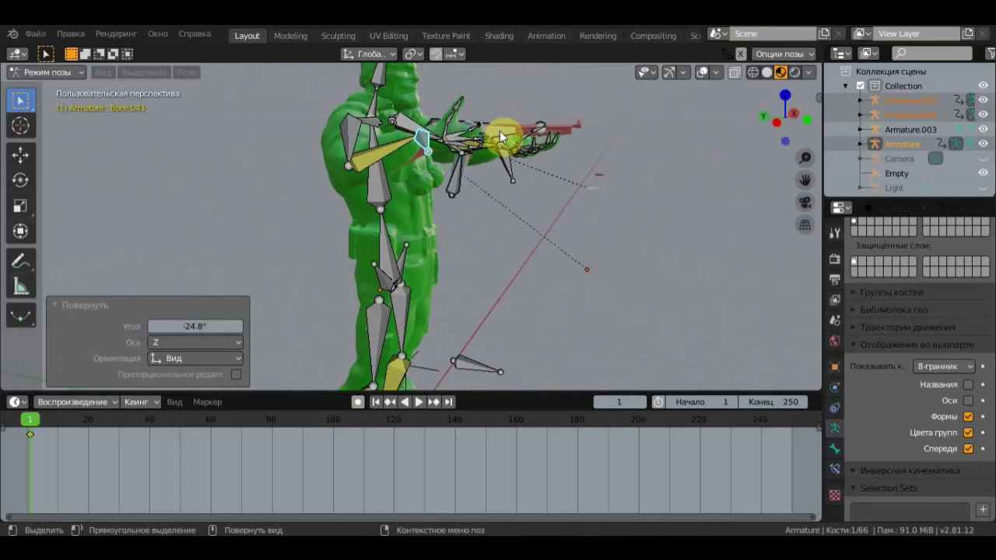
key(g)
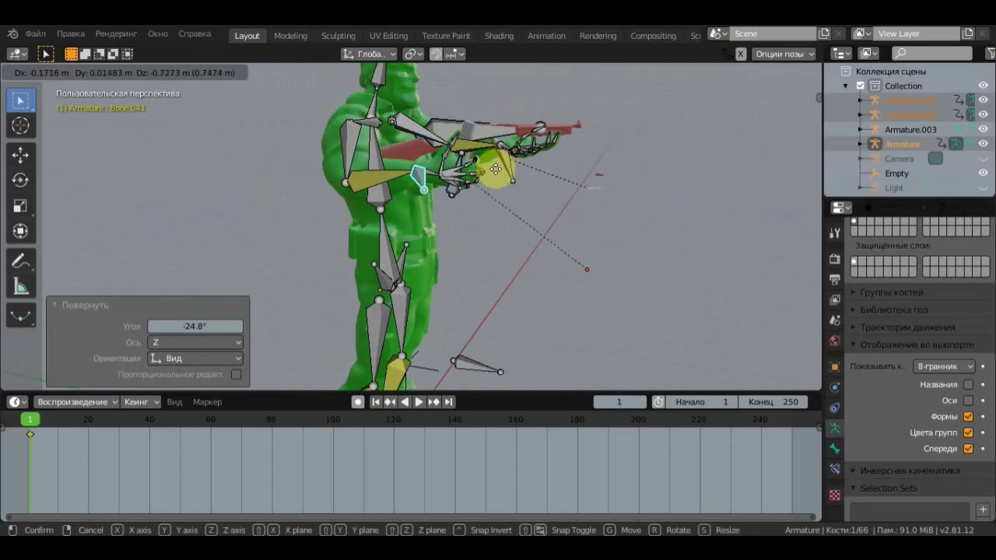
click(494, 171)
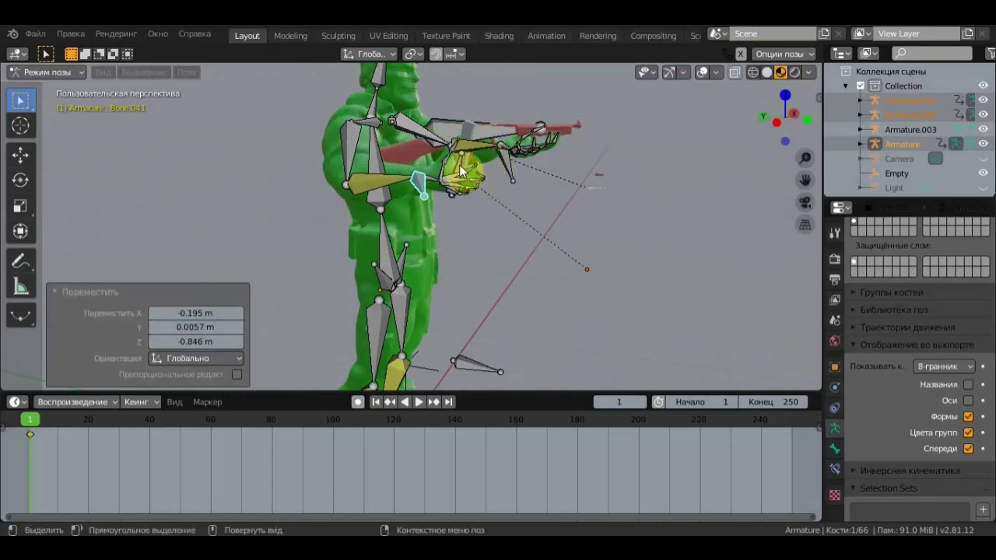
Step: Move the Armature.002 bone up under the gun from front and side views
shift+click(462, 159)
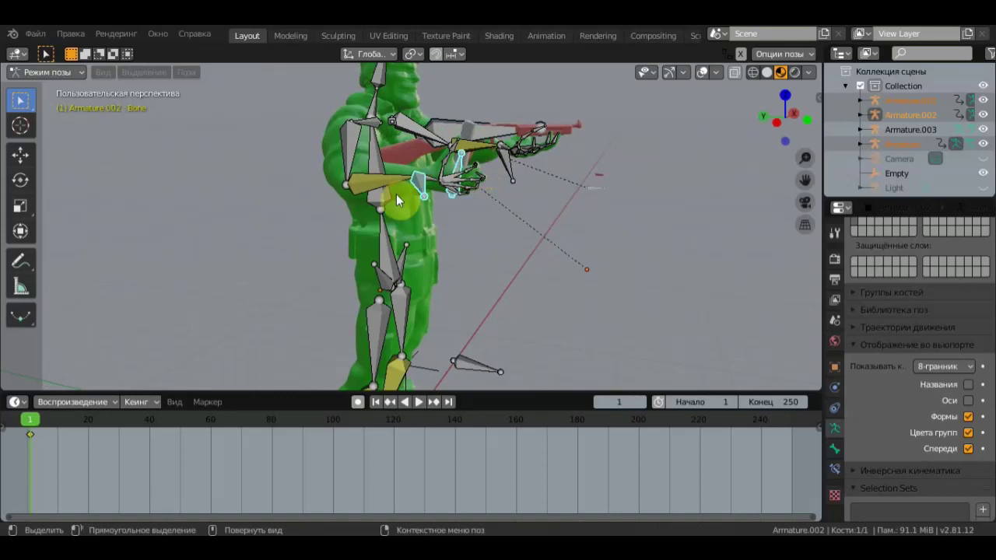
middle_drag(450, 196, 383, 203)
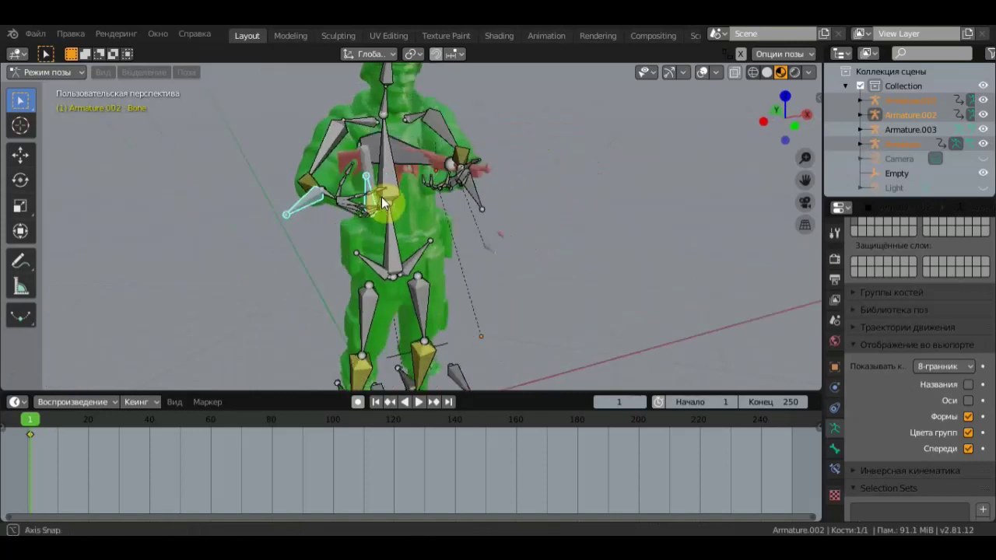
key(g)
click(441, 194)
middle_drag(441, 194, 553, 150)
key(g)
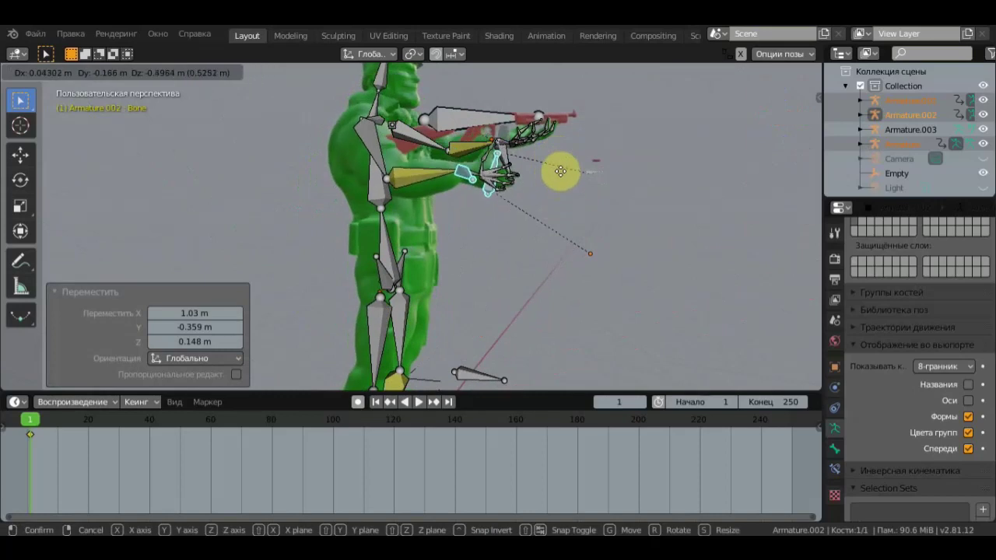
click(559, 174)
middle_drag(559, 173, 535, 182)
Step: Rotate the Armature.002 bone -22.1° and nudge it to seat the magazine beneath the gun
key(r)
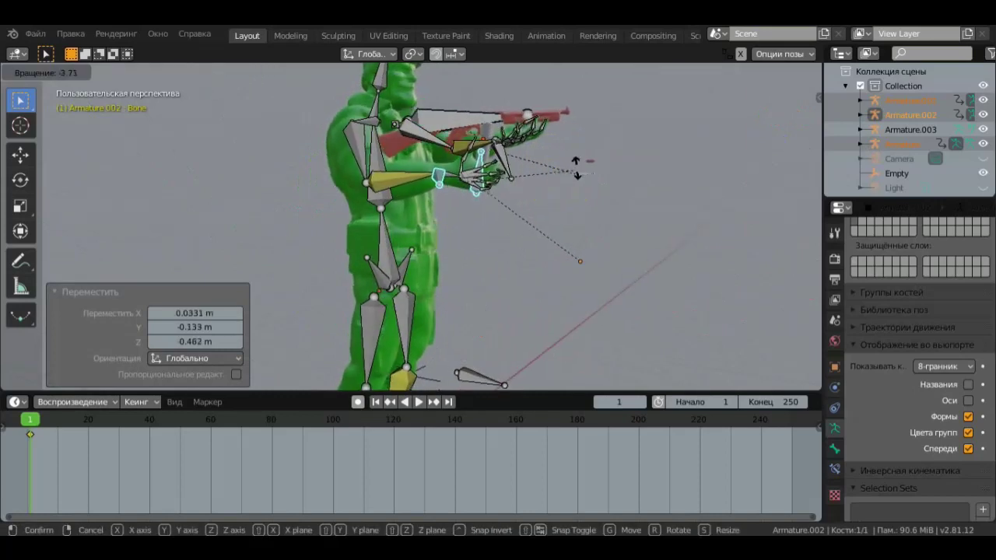
click(583, 127)
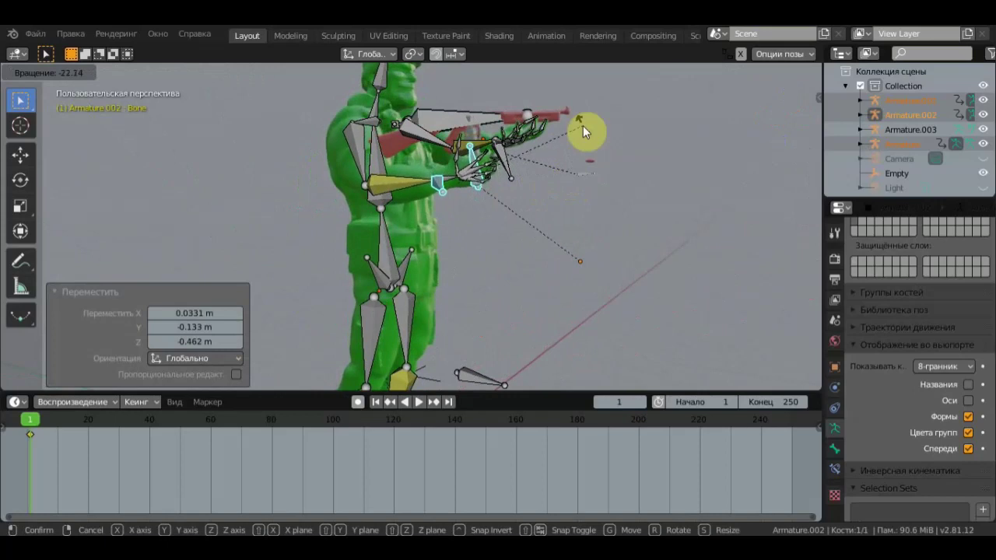
key(g)
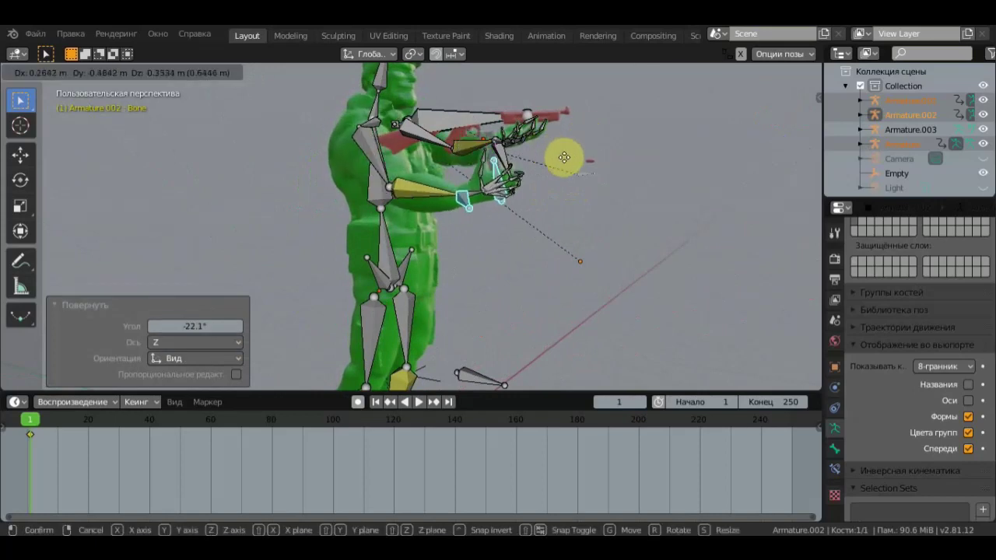
click(557, 149)
middle_drag(557, 148, 435, 191)
key(g)
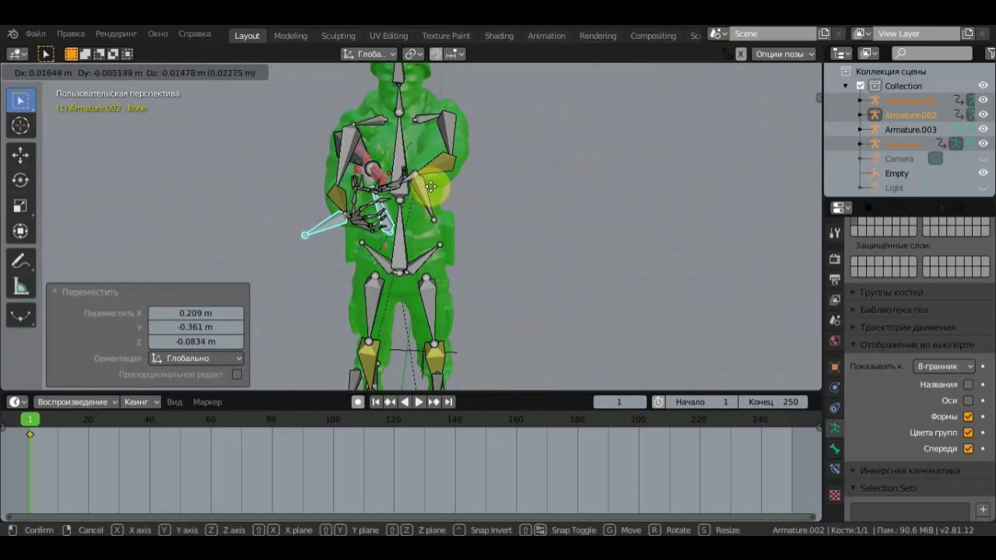
click(432, 186)
mouse_move(432, 188)
middle_down()
mouse_move(532, 164)
mouse_move(509, 197)
middle_up()
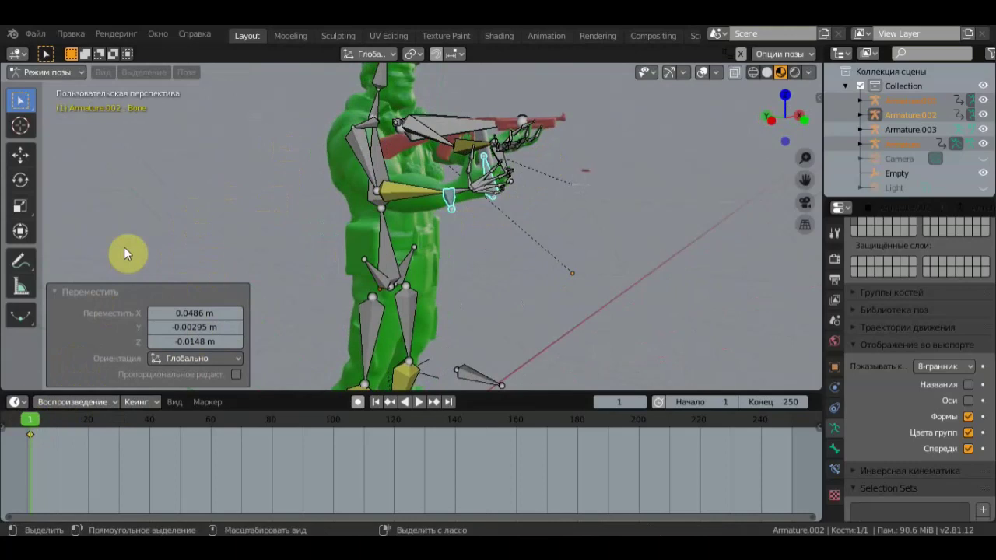
Step: Key Location & Rotation for all bones, then drag that keyframe later along the timeline
key(a)
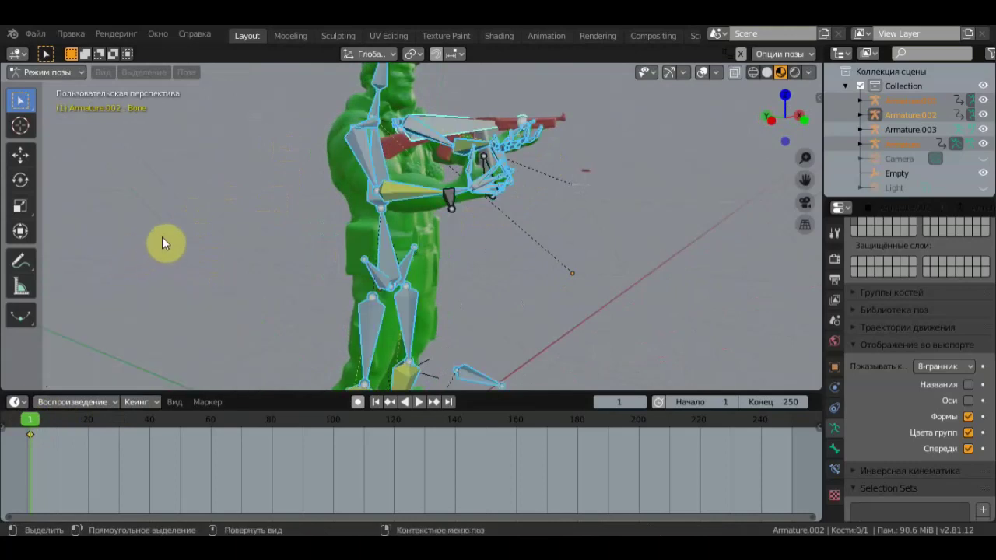
key(i)
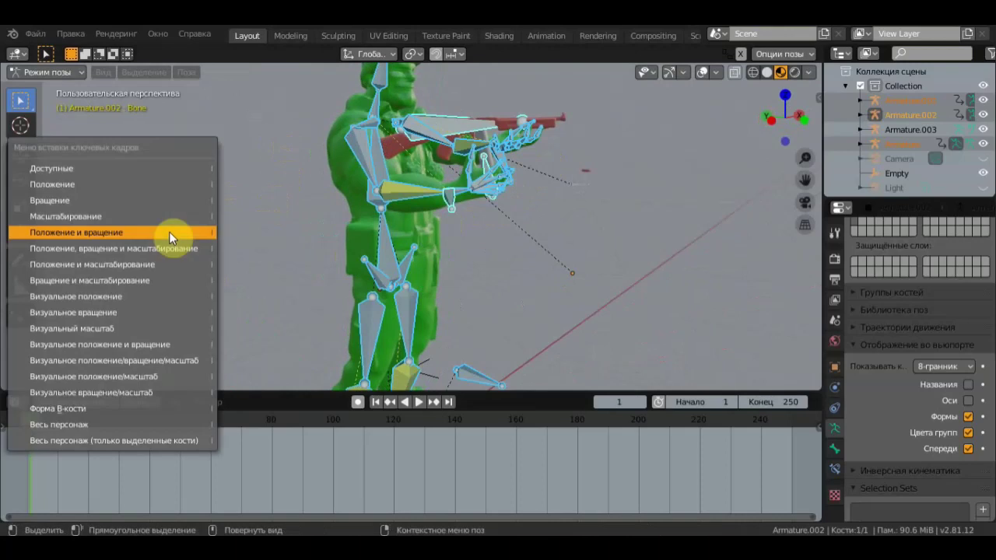
click(168, 231)
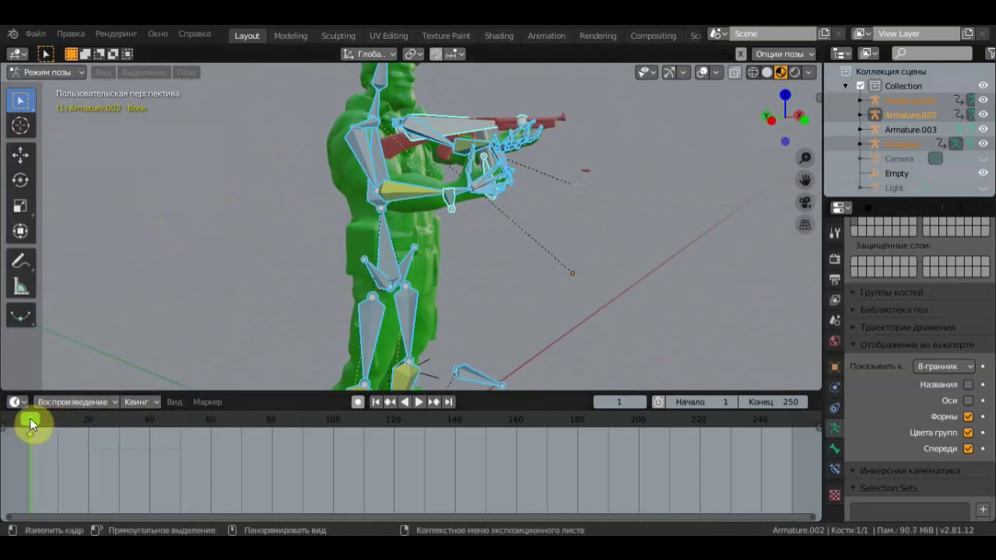
mouse_move(61, 420)
mouse_down()
mouse_move(39, 421)
mouse_move(69, 419)
mouse_up()
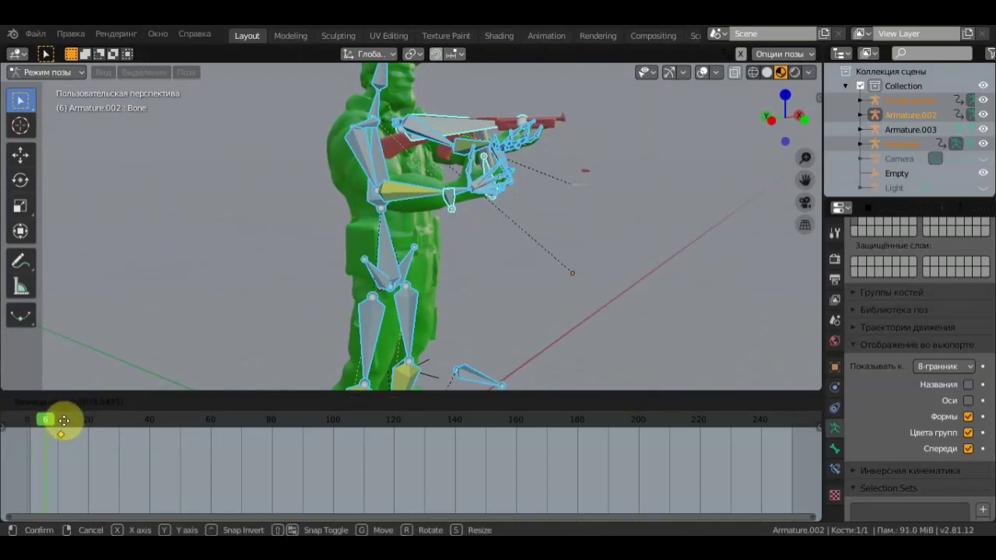
Step: Drop the keyframe at its later frame and return the playhead to frame 1
click(63, 420)
drag(44, 422, 29, 420)
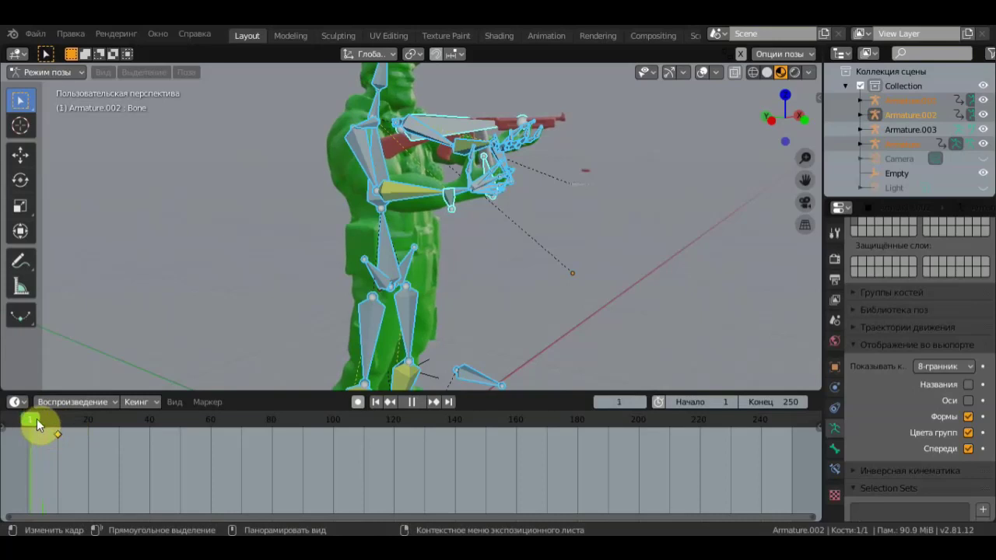
mouse_move(460, 193)
middle_down()
mouse_move(433, 200)
mouse_move(448, 195)
middle_up()
Step: Select and move a bone of Armature.002
click(436, 196)
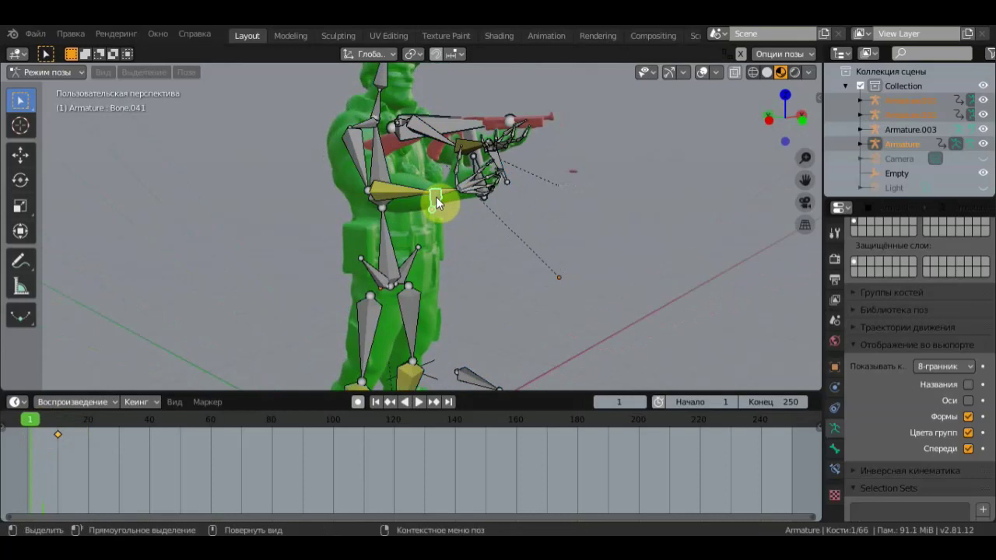
click(483, 183)
key(g)
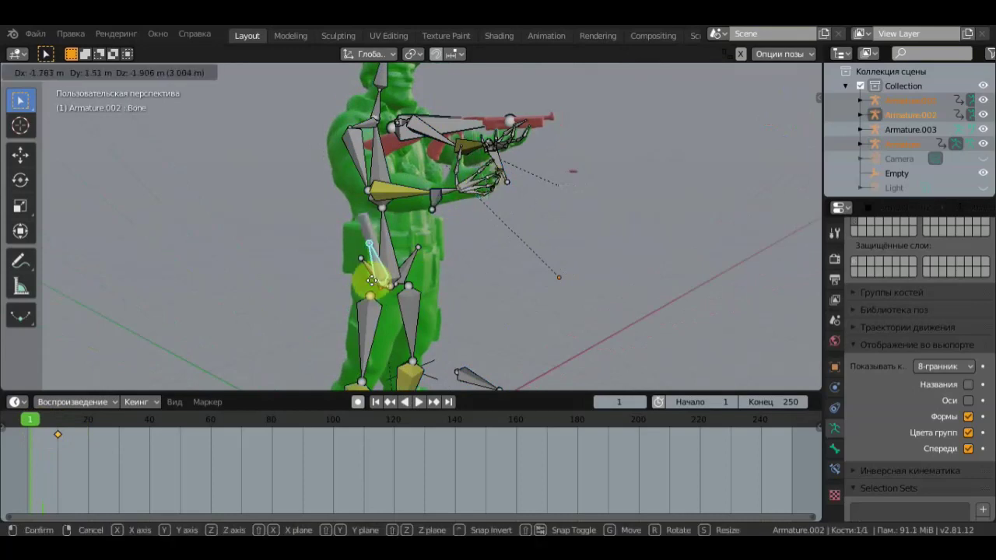
click(381, 283)
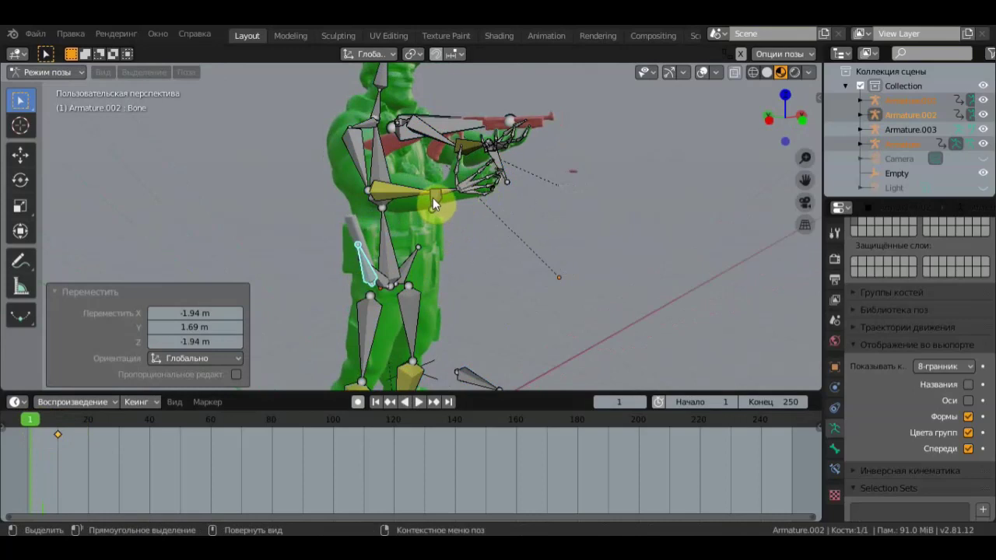
Step: Pull Bone.041 back toward the soldier's body, checking side and front views
click(433, 201)
middle_drag(449, 201, 479, 243)
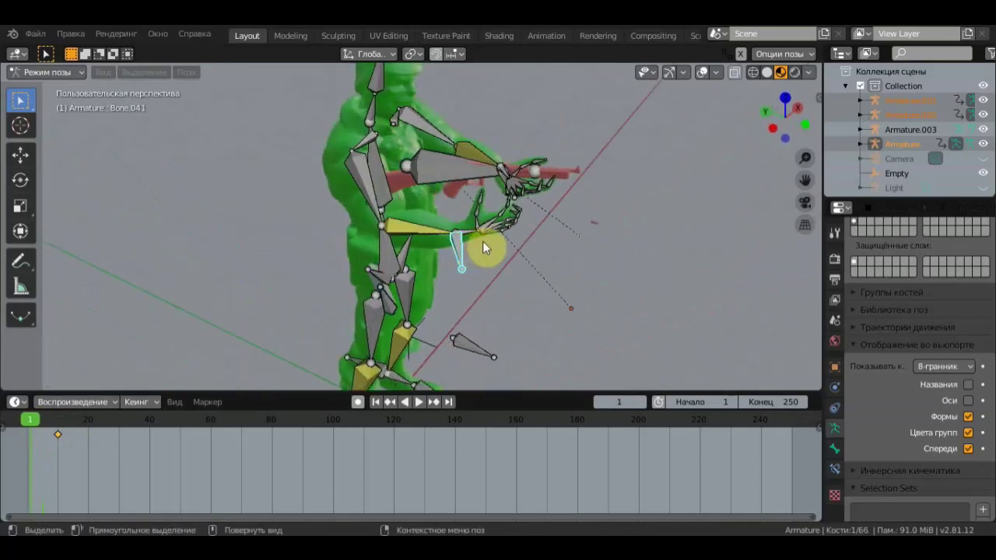
key(g)
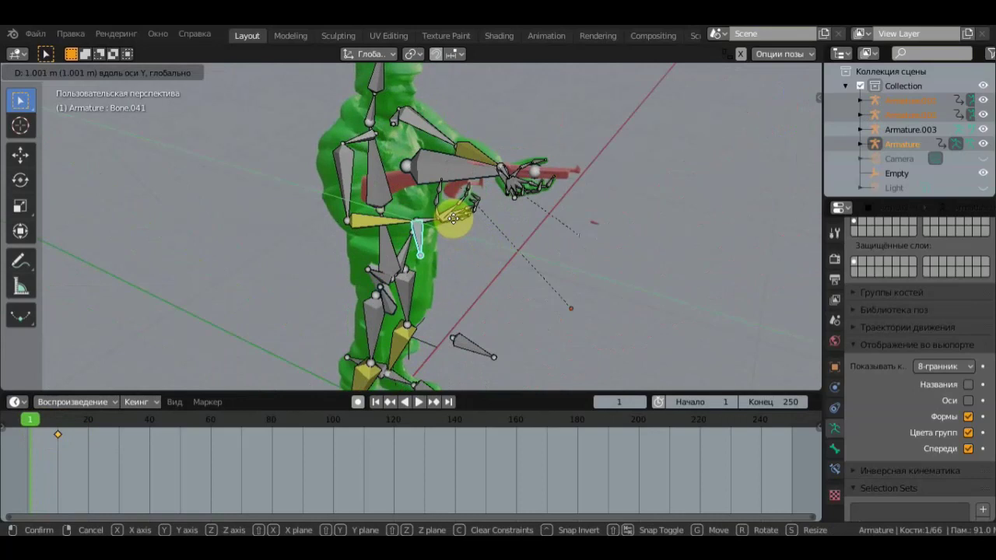
click(453, 219)
mouse_move(452, 219)
middle_down()
mouse_move(387, 180)
mouse_move(374, 159)
middle_up()
key(g)
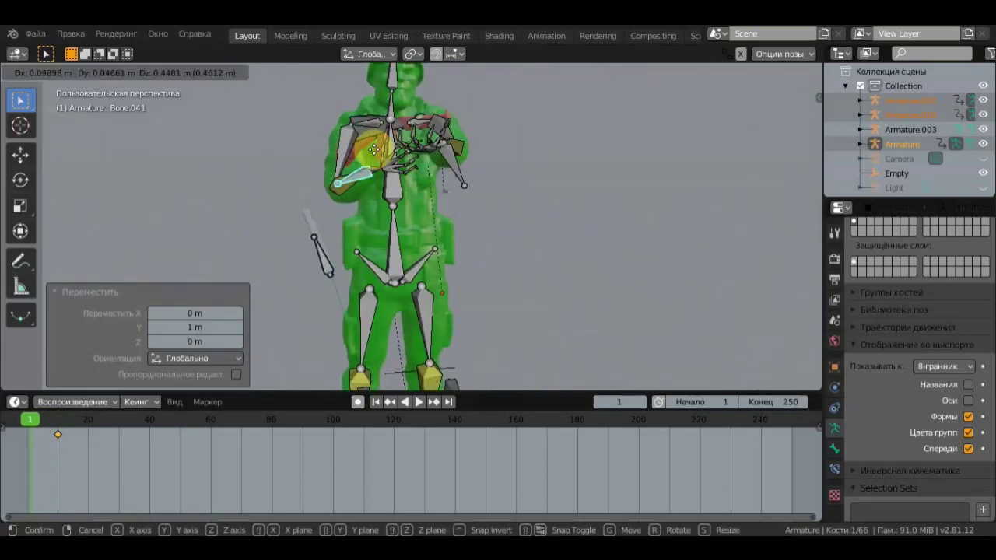
click(368, 150)
Step: Make a final move of Bone.041 by -0.213, -0.177, -0.161 m
mouse_move(470, 167)
middle_down()
mouse_move(571, 182)
mouse_move(608, 203)
mouse_move(577, 210)
middle_up()
key(g)
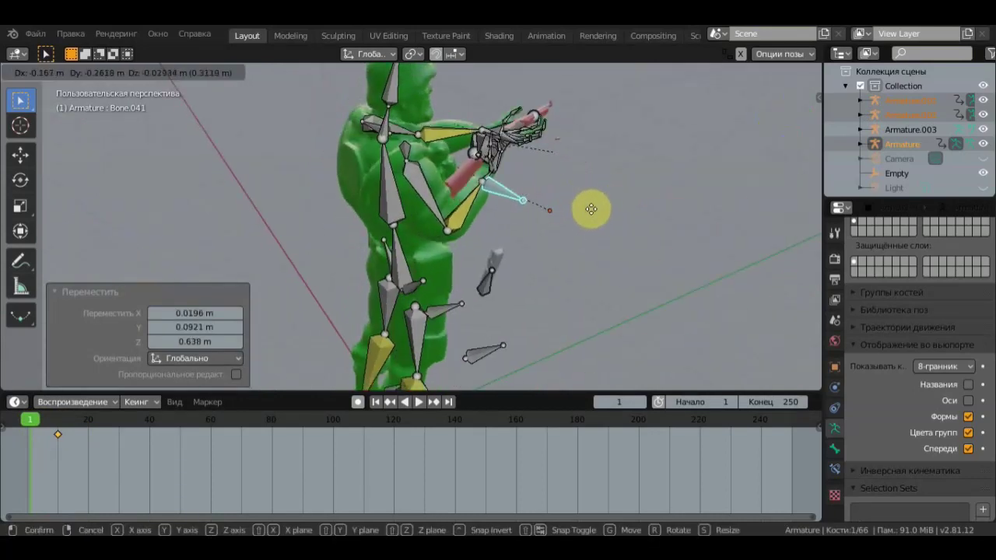
middle_drag(574, 225, 439, 200)
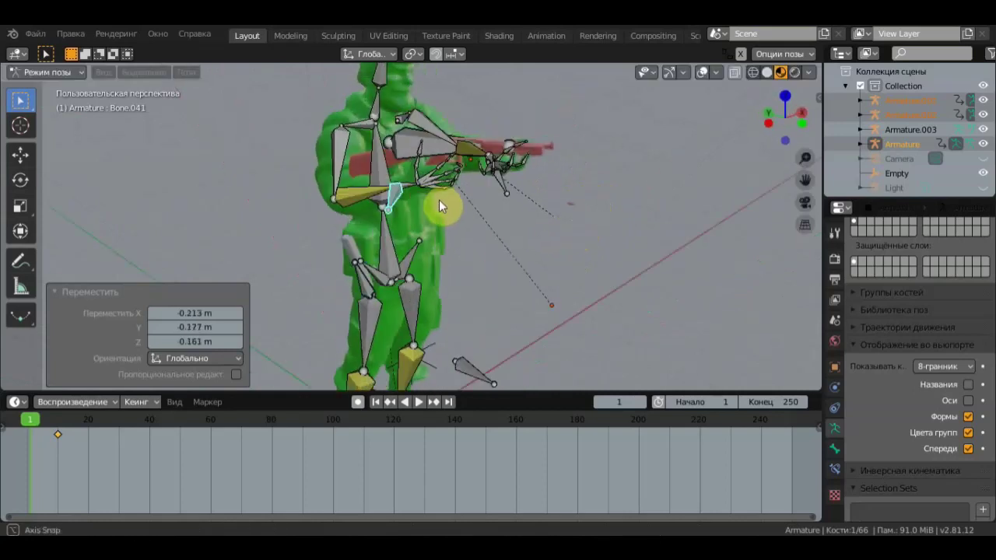
scroll(440, 189, up, 5)
scroll(440, 189, up, 2)
middle_drag(519, 201, 714, 121)
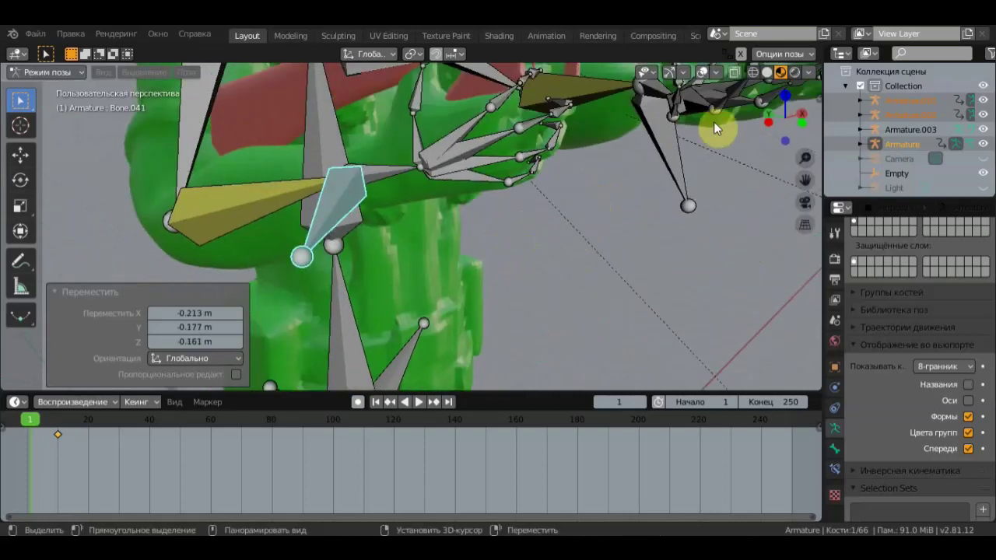
Step: Switch to grey Solid shading and toggle the armature's In Front display off and on
click(767, 72)
mouse_move(628, 197)
shift+middle_down()
mouse_move(648, 249)
mouse_move(631, 225)
mouse_move(683, 244)
mouse_move(613, 207)
mouse_move(547, 208)
mouse_move(538, 195)
shift+middle_up()
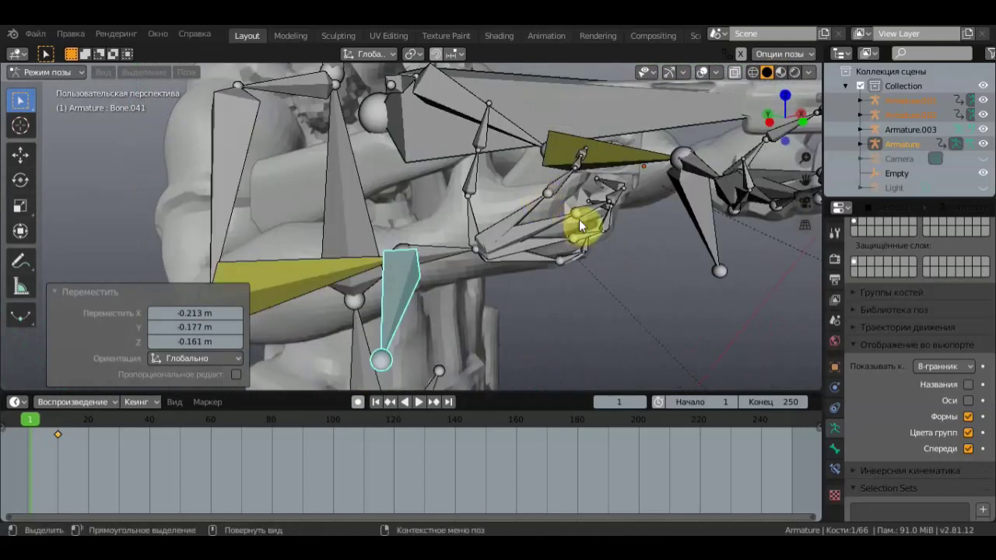
middle_drag(575, 221, 579, 220)
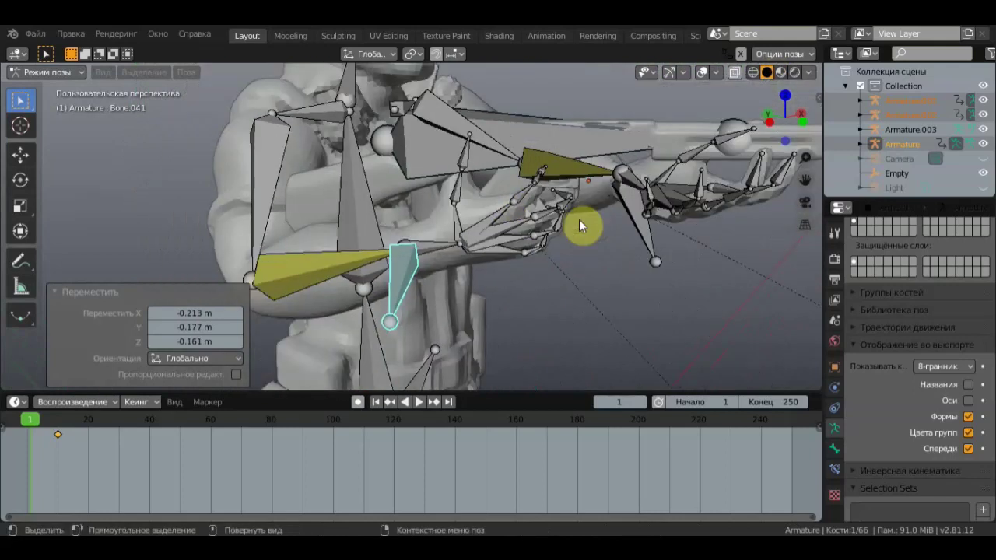
click(969, 450)
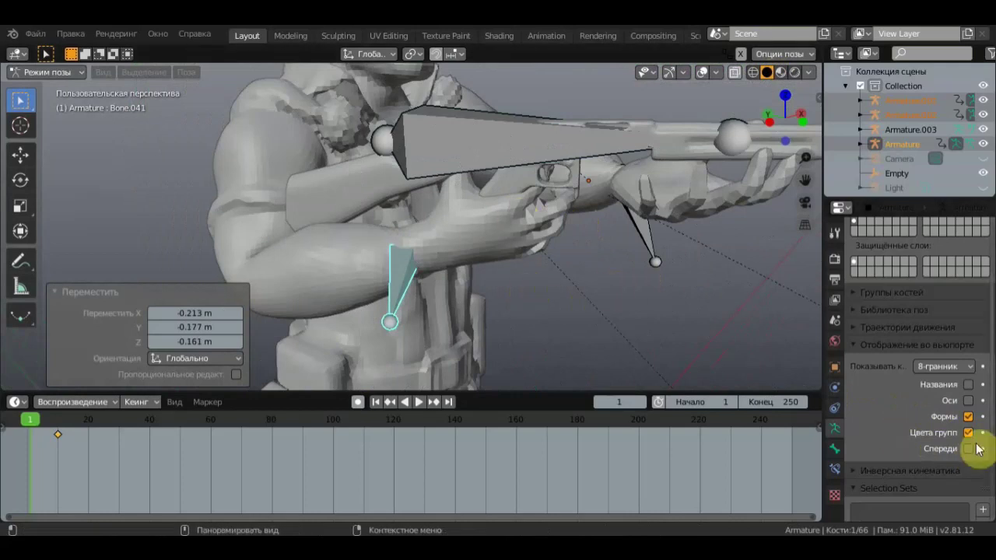
click(969, 449)
Step: Move Bone.041 closer to the body, by -0.105, -0.0183, -0.0166 m
key(g)
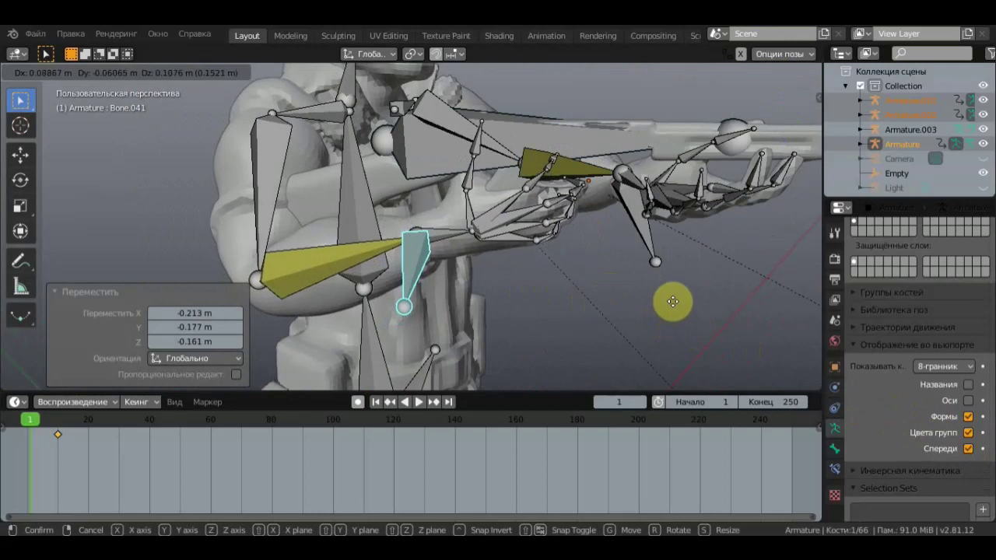
click(674, 301)
mouse_move(674, 300)
middle_down()
mouse_move(579, 367)
mouse_move(673, 296)
mouse_move(705, 344)
middle_up()
key(g)
click(571, 368)
Step: Toggle In Front off and on to check the hand, then select a left-hand finger bone
click(969, 449)
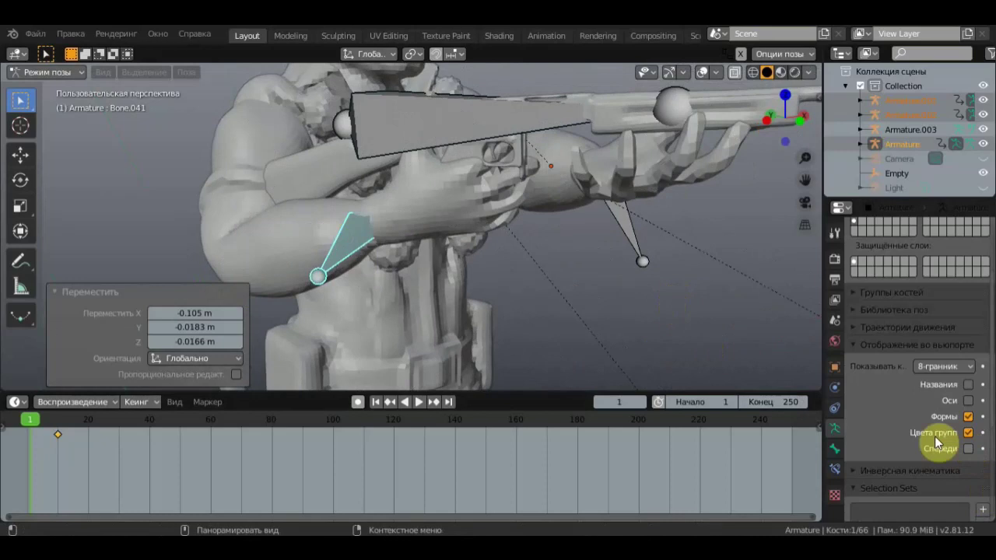
middle_drag(626, 373, 621, 380)
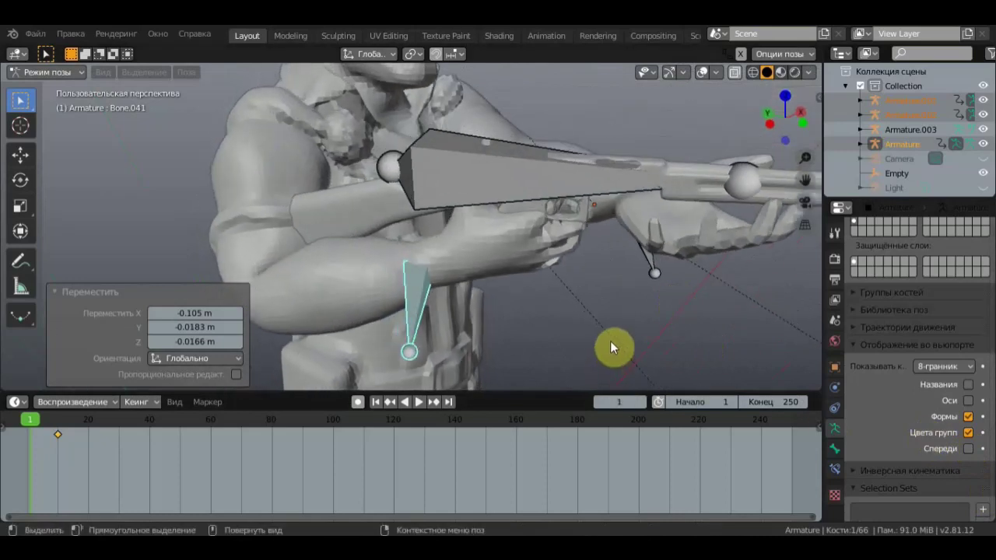
middle_drag(650, 338, 677, 350)
click(969, 449)
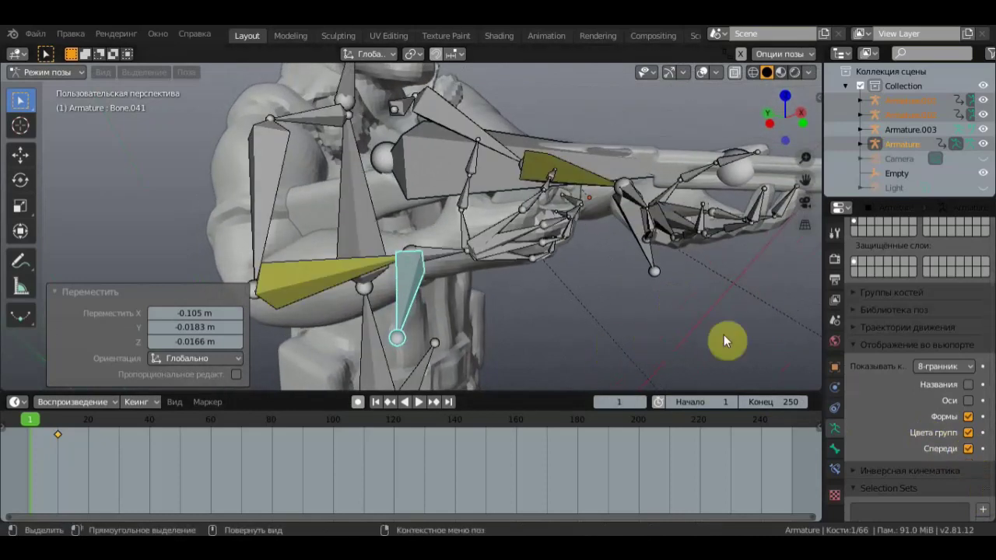
click(534, 208)
middle_drag(545, 223, 613, 344)
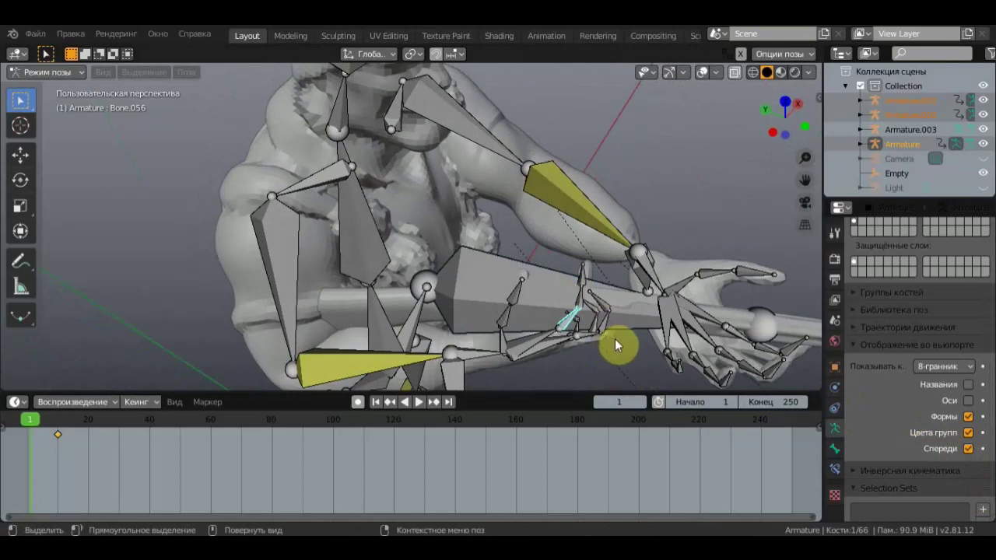
Step: Bend a left-hand finger bone 11.9° and shift hand bone Bone.041 twice, last by -0.0268, 0.0652, 0.167 m
key(r)
click(619, 361)
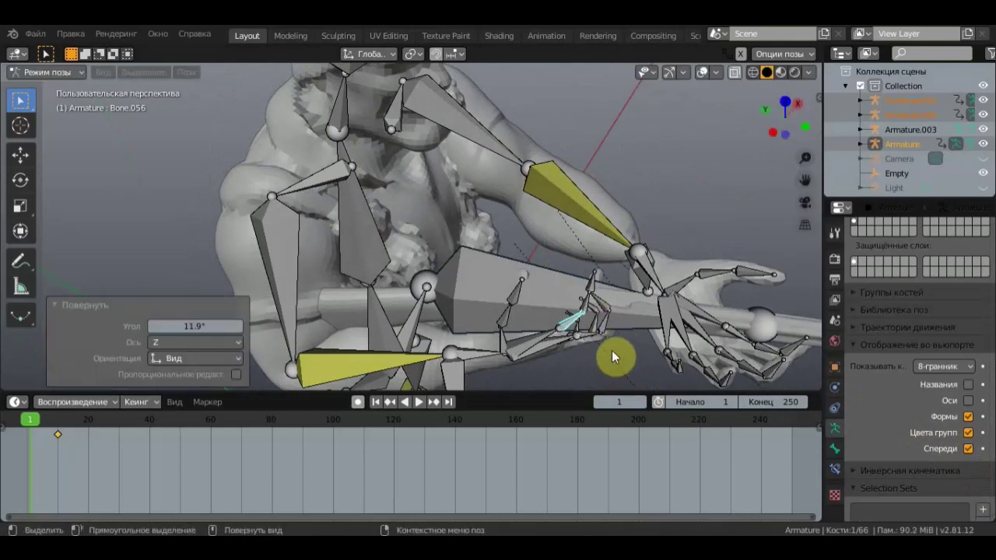
click(464, 372)
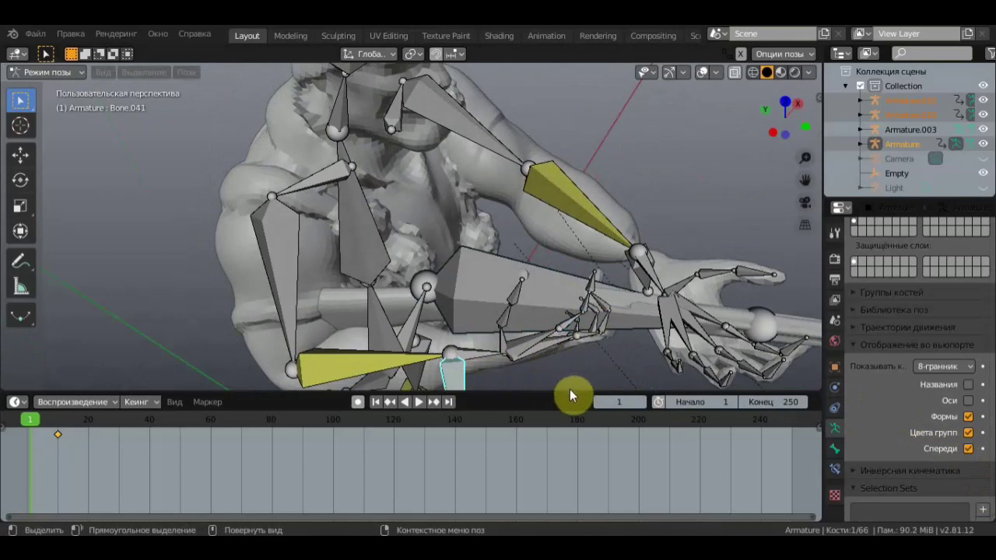
key(g)
click(580, 73)
middle_drag(580, 78, 548, 334)
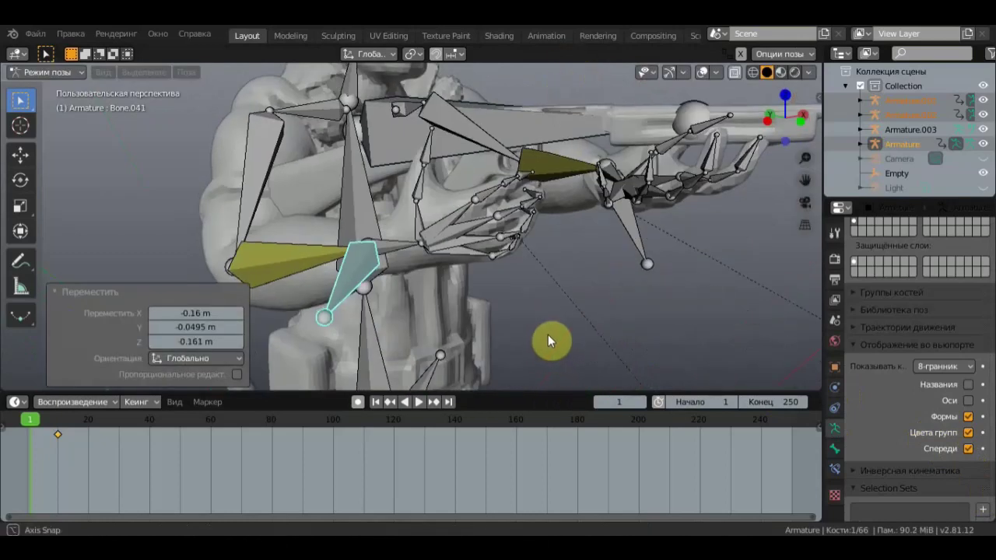
key(g)
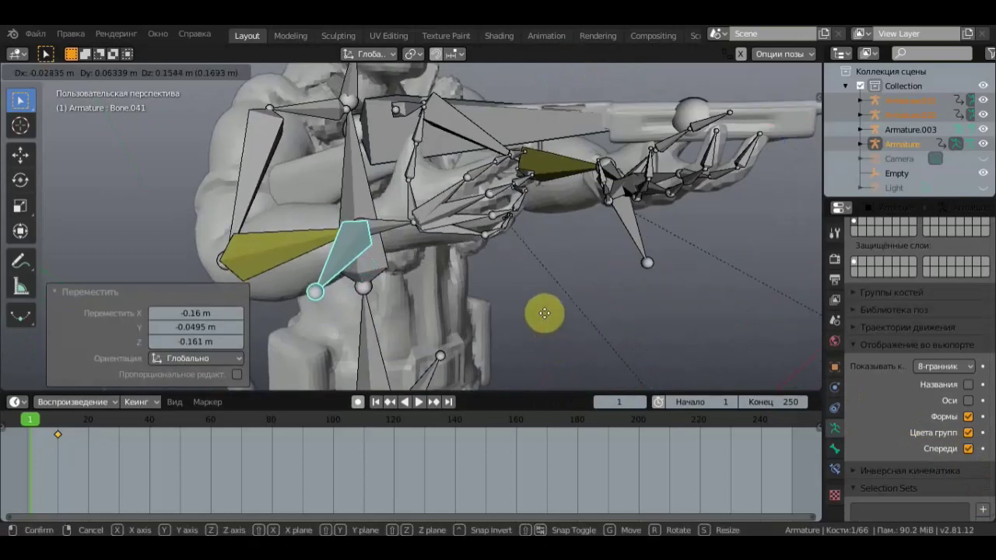
click(544, 317)
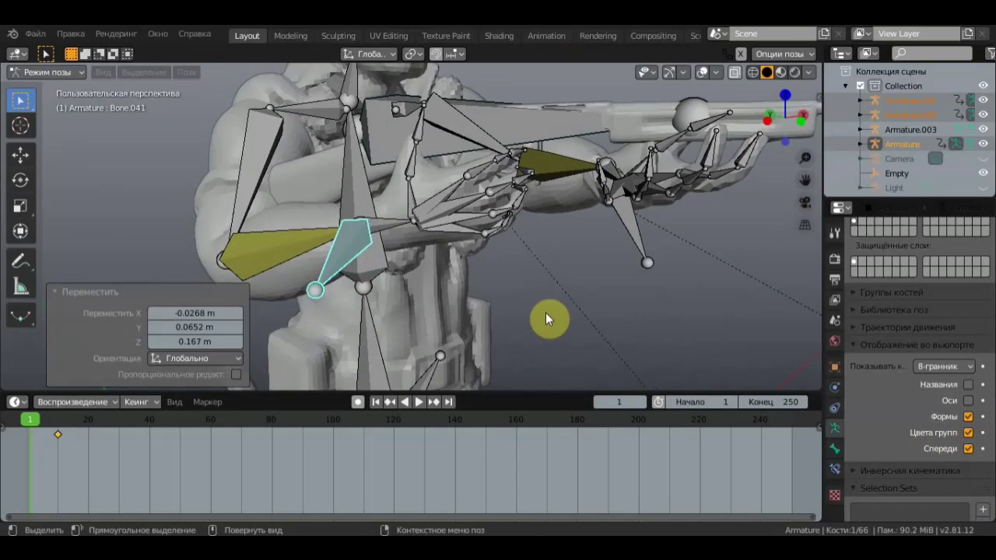
Step: Check the grip with bones hidden behind the mesh, then show them in front and select Bone.060
click(968, 449)
mouse_move(628, 280)
middle_down()
mouse_move(591, 247)
mouse_move(526, 215)
mouse_move(549, 178)
mouse_move(556, 204)
middle_up()
scroll(545, 177, up, 2)
scroll(576, 181, up, 2)
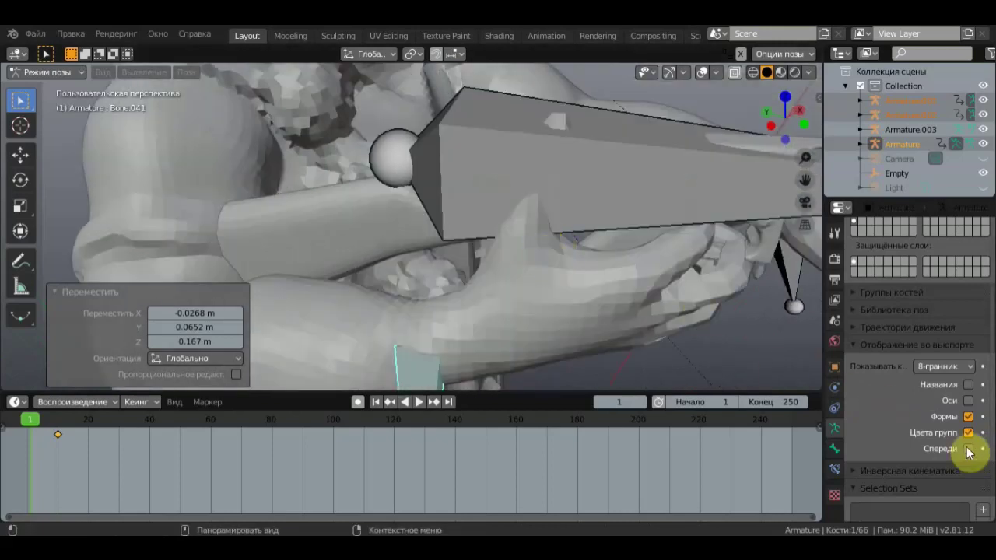
click(968, 449)
mouse_move(628, 249)
middle_down()
mouse_move(667, 248)
mouse_move(736, 162)
middle_up()
click(737, 162)
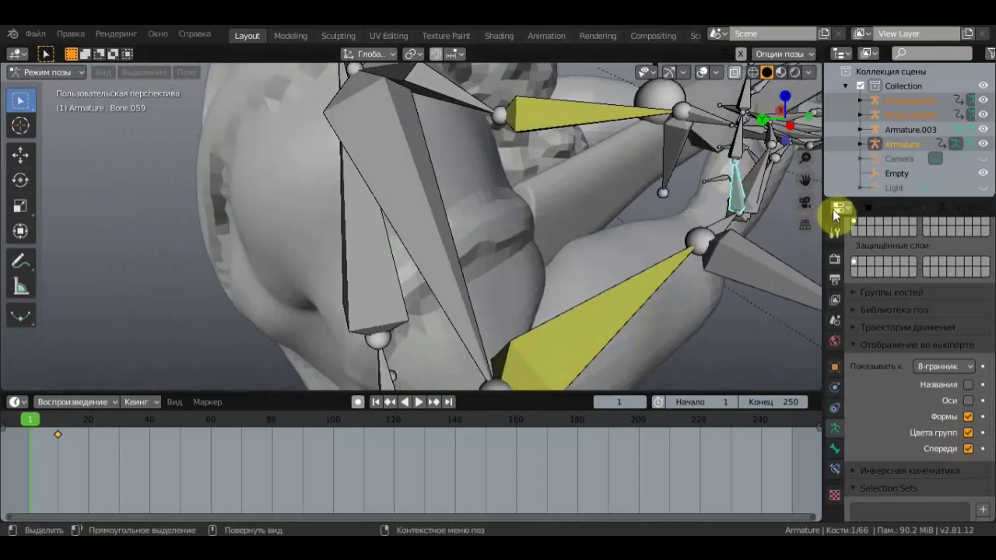
Step: Rotate the selected finger bone, checking the curl with bones hidden and then shown again
key(r)
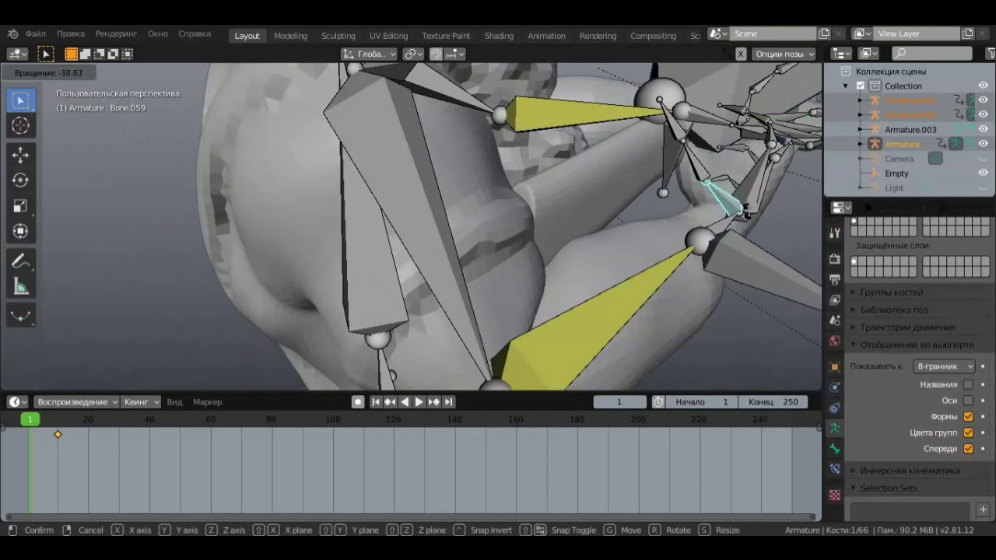
click(718, 209)
mouse_move(718, 211)
middle_down()
mouse_move(686, 296)
mouse_move(646, 285)
mouse_move(611, 328)
middle_up()
mouse_move(535, 323)
middle_down()
mouse_move(440, 185)
mouse_move(627, 175)
mouse_move(594, 191)
mouse_move(615, 210)
middle_up()
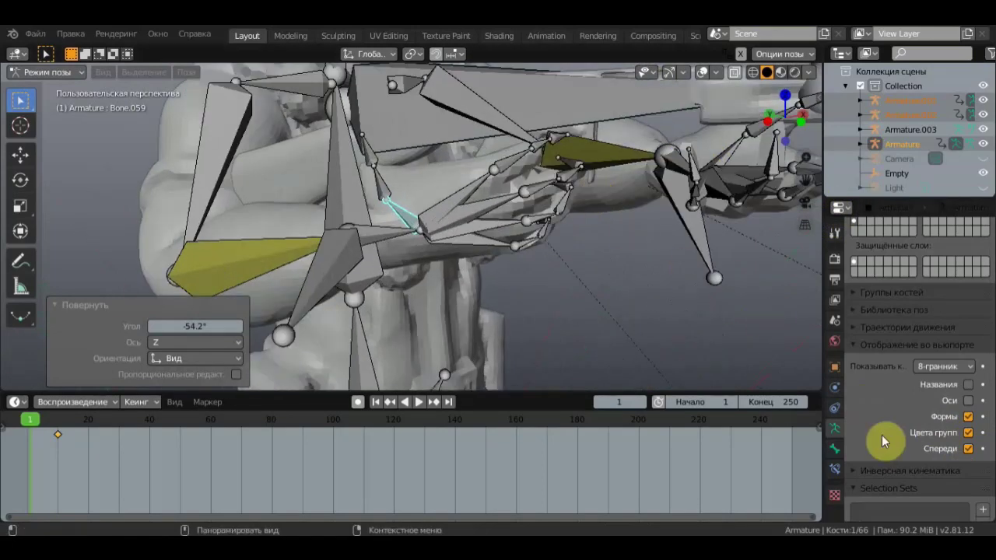
click(968, 448)
middle_drag(671, 326, 695, 352)
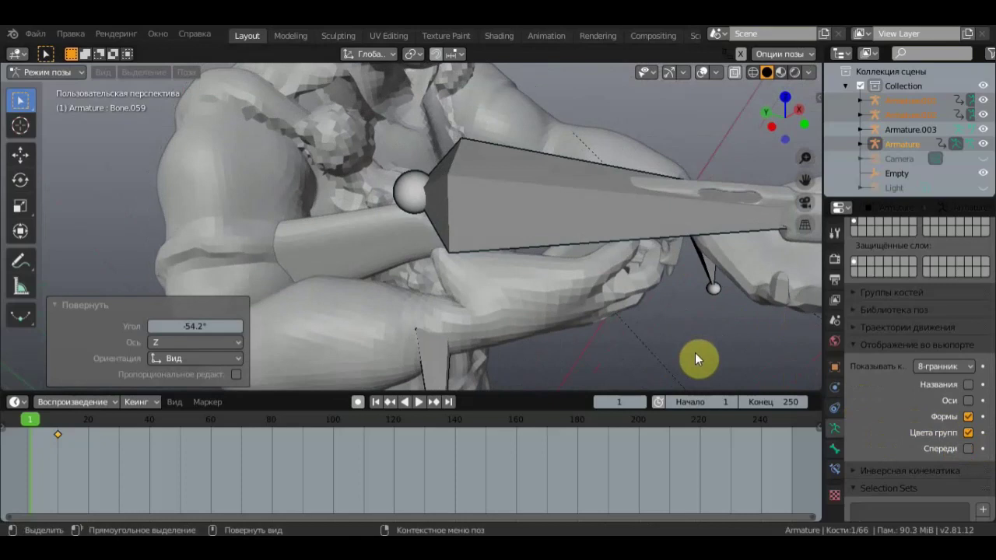
click(968, 448)
Step: Bend a finger bone 46.1°, then rotate Bone.060 by -19.2°
key(r)
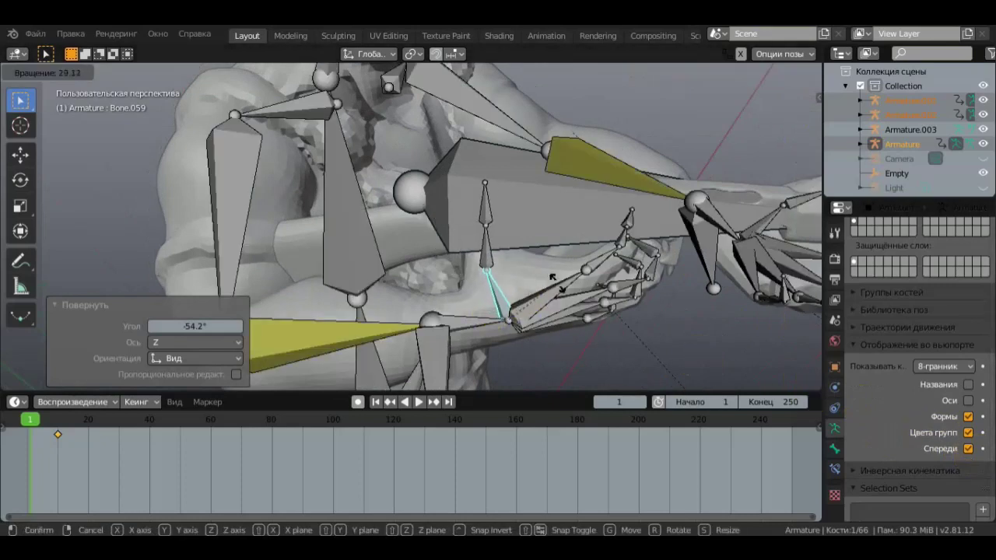
click(618, 279)
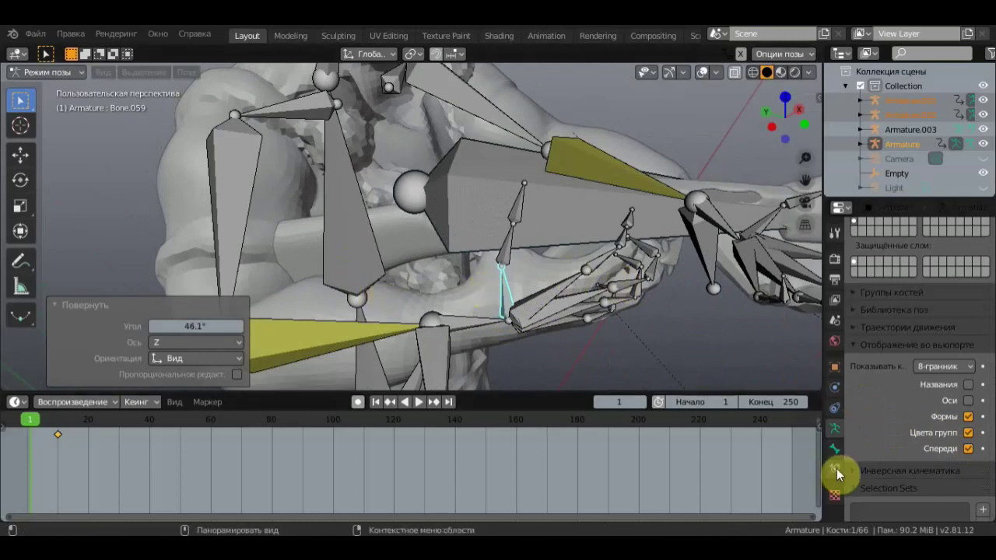
middle_drag(592, 326, 672, 290)
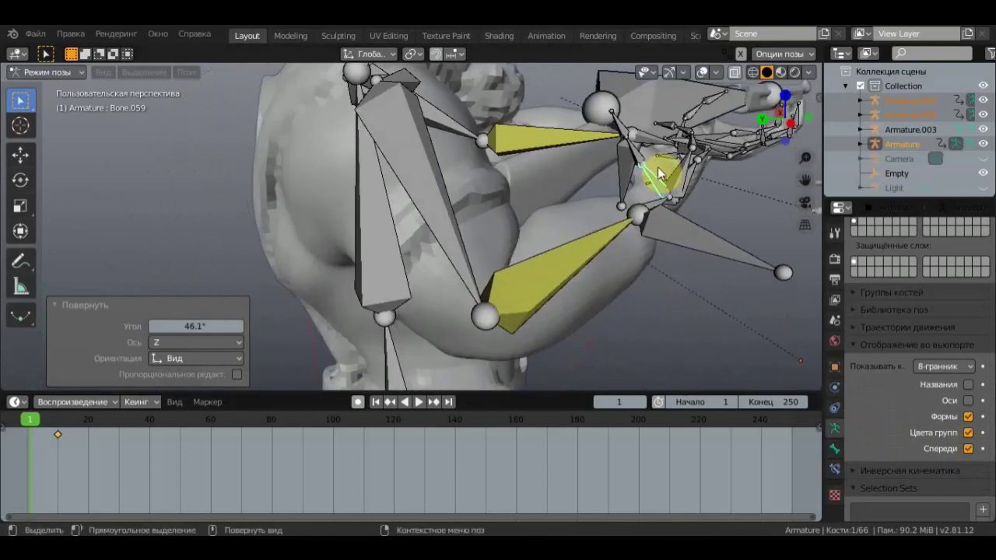
click(640, 158)
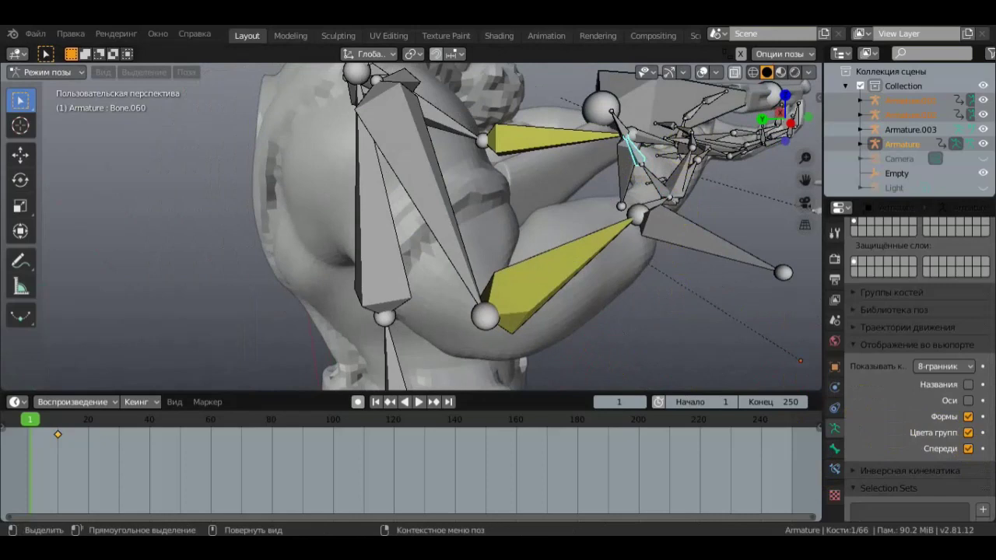
key(r)
key(Return)
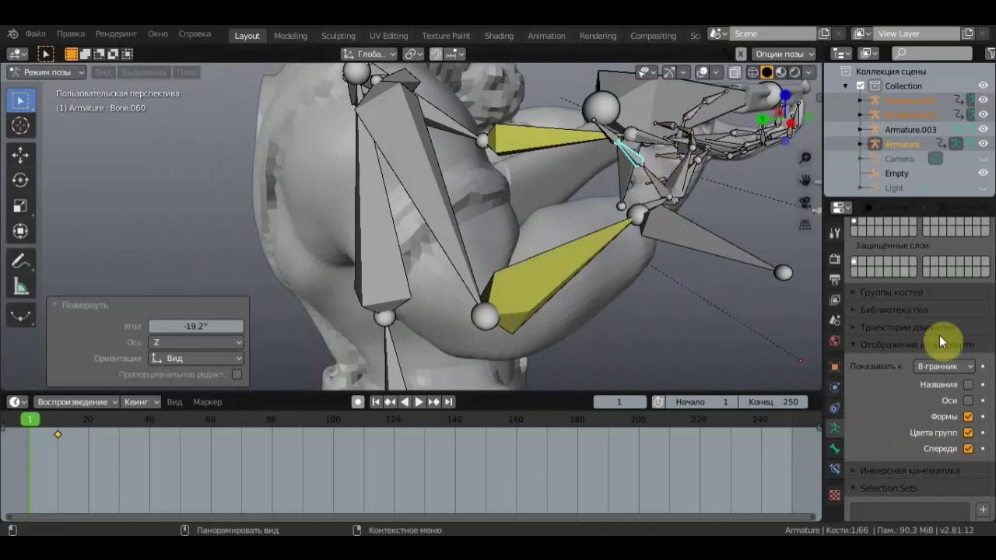
Step: Rotate Bone.061, turn Bone.060 again to 41.8°, and draw the bones behind the mesh
middle_drag(682, 230, 632, 273)
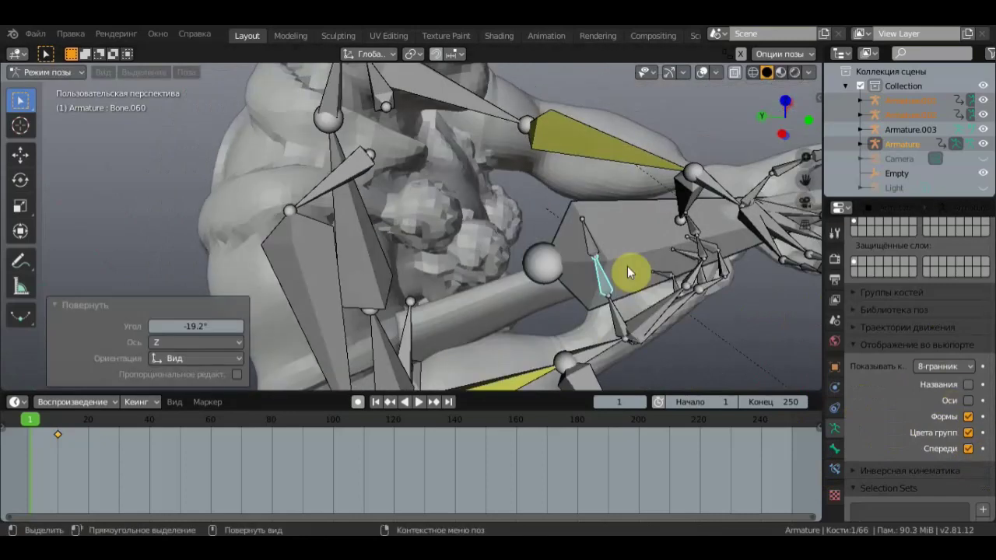
click(596, 239)
key(r)
key(Return)
click(606, 284)
key(r)
key(Return)
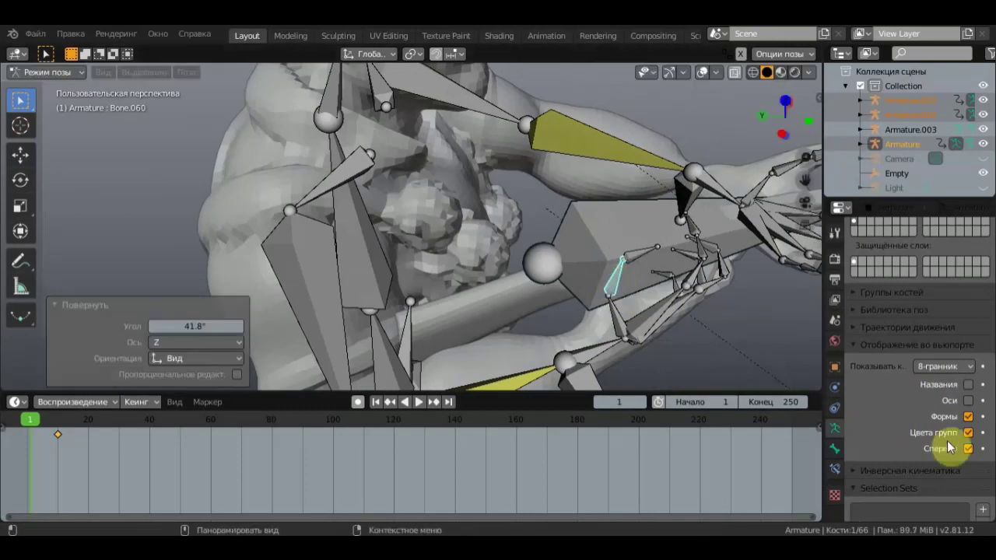
click(968, 449)
scroll(699, 303, down, 5)
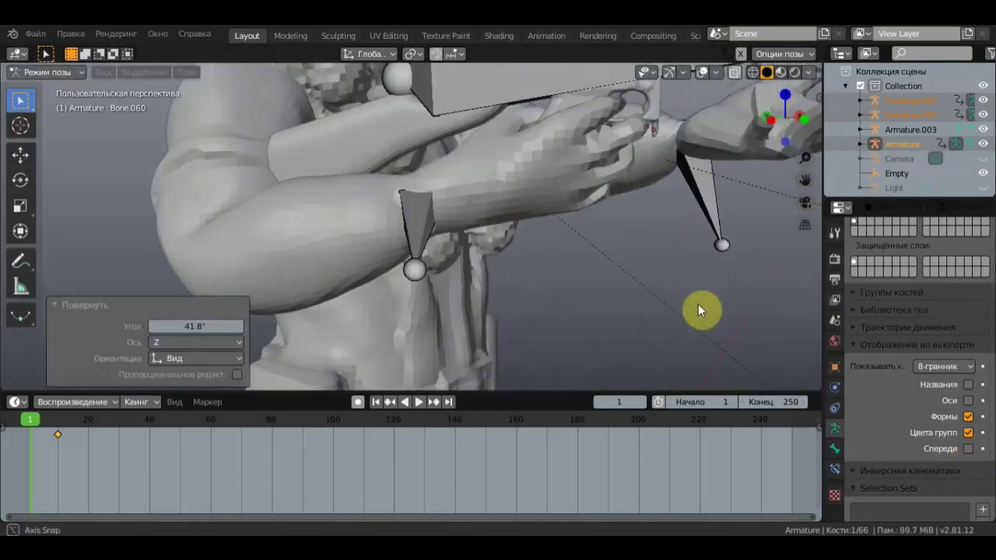
middle_drag(696, 302, 667, 326)
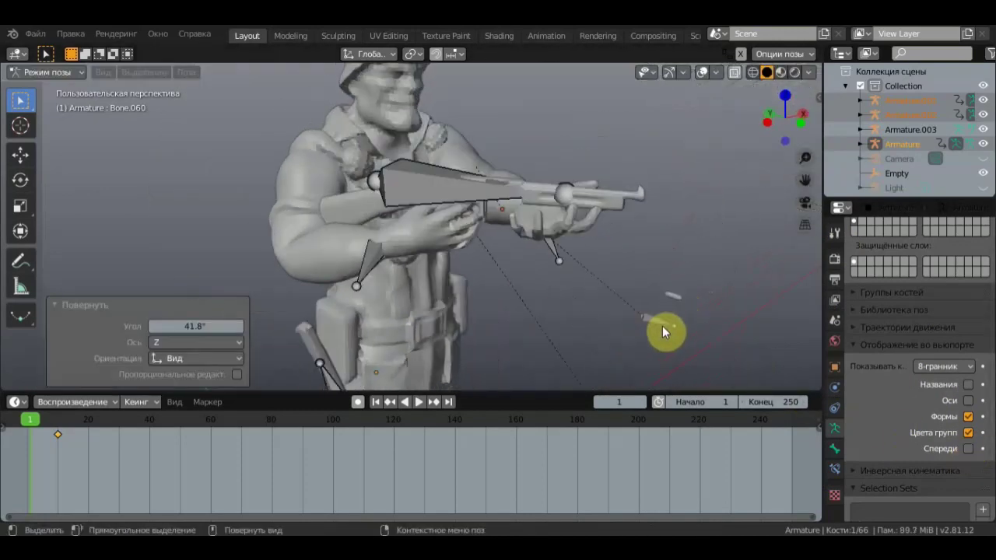
Step: Key location and rotation for all bones at frame 1
shift+middle_drag(625, 298, 599, 303)
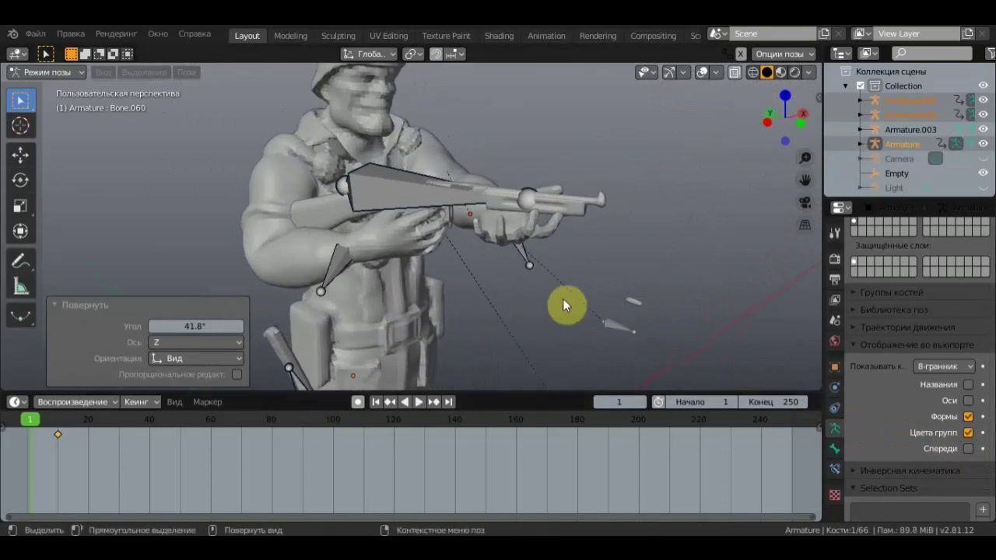
key(a)
key(i)
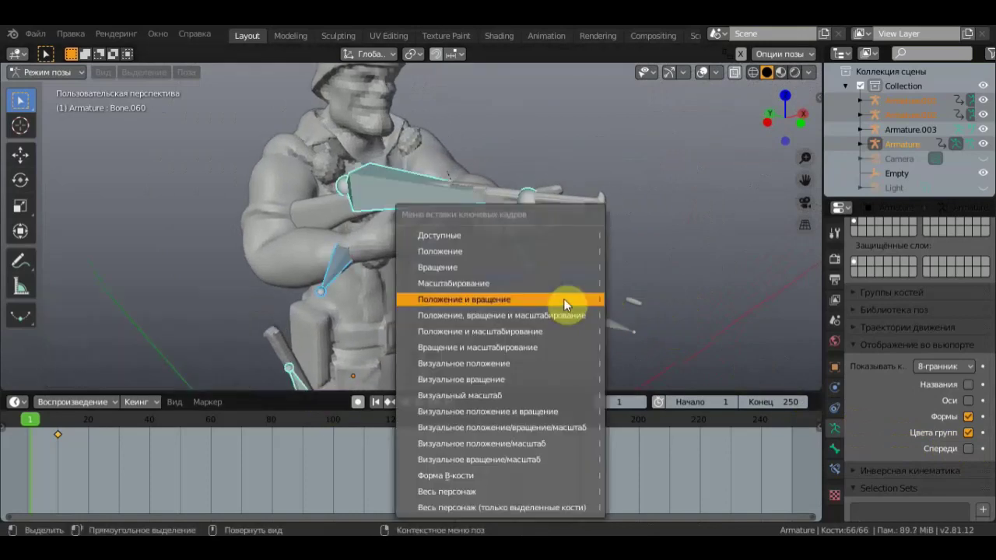
click(564, 299)
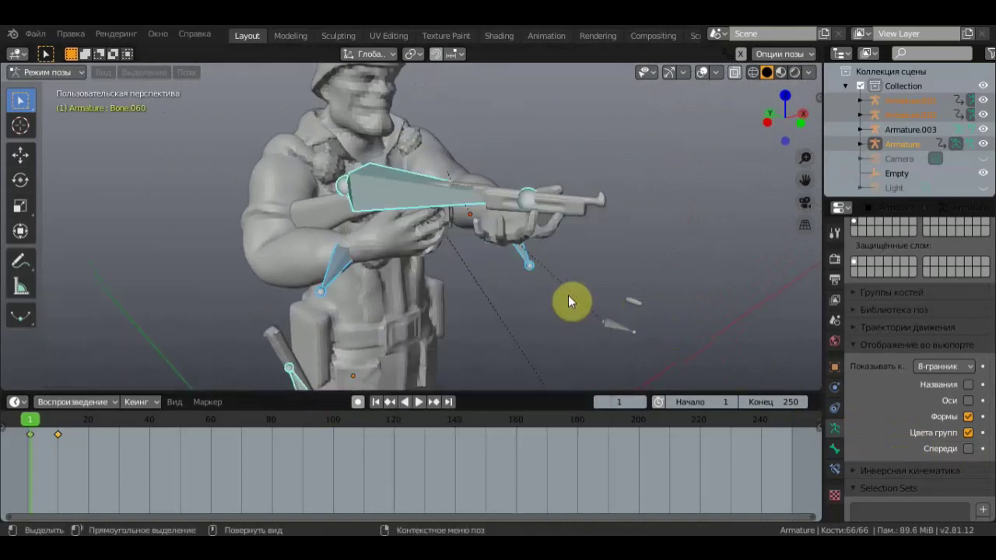
Step: Play back the animation and stop with the current frame at 6
click(418, 405)
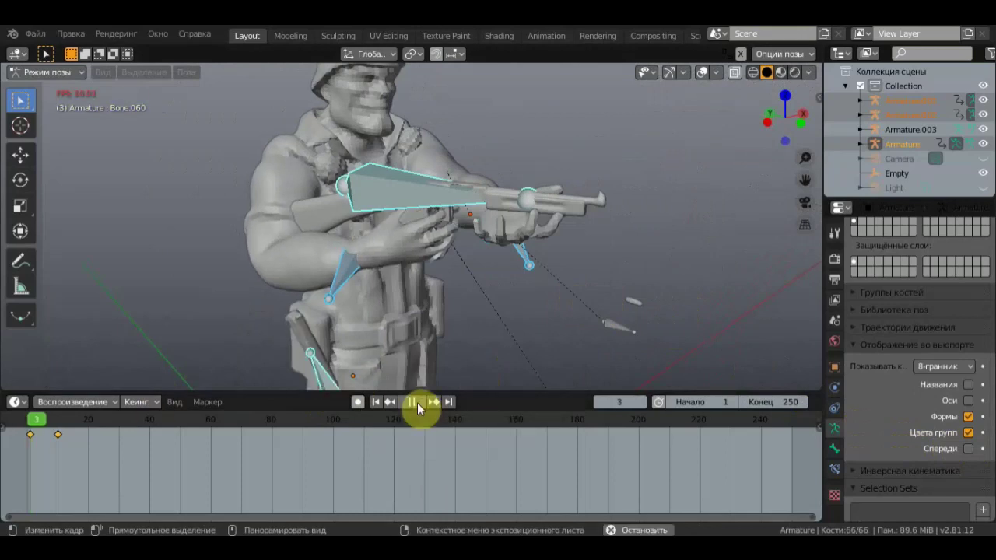
click(417, 406)
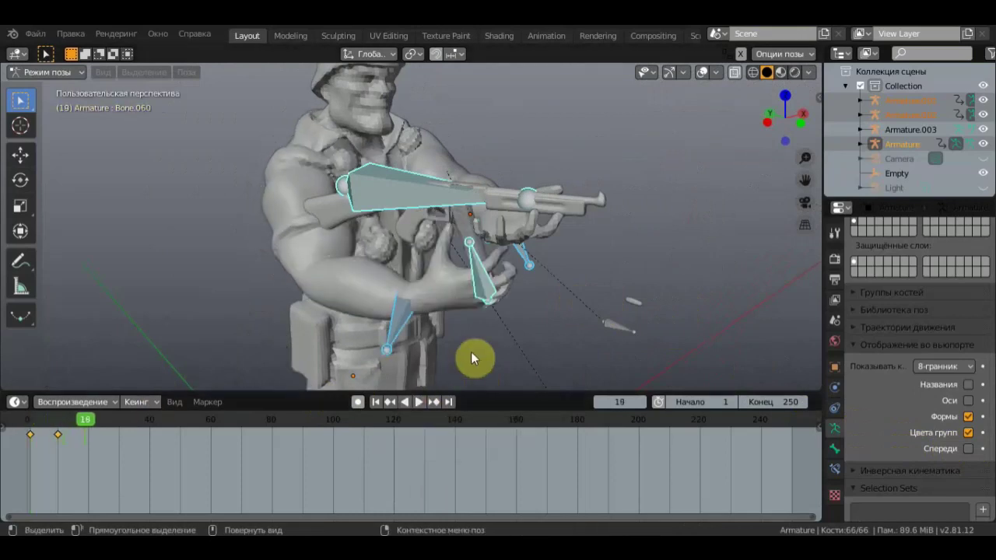
middle_drag(495, 320, 549, 285)
scroll(516, 313, down, 2)
drag(85, 424, 46, 432)
key(space)
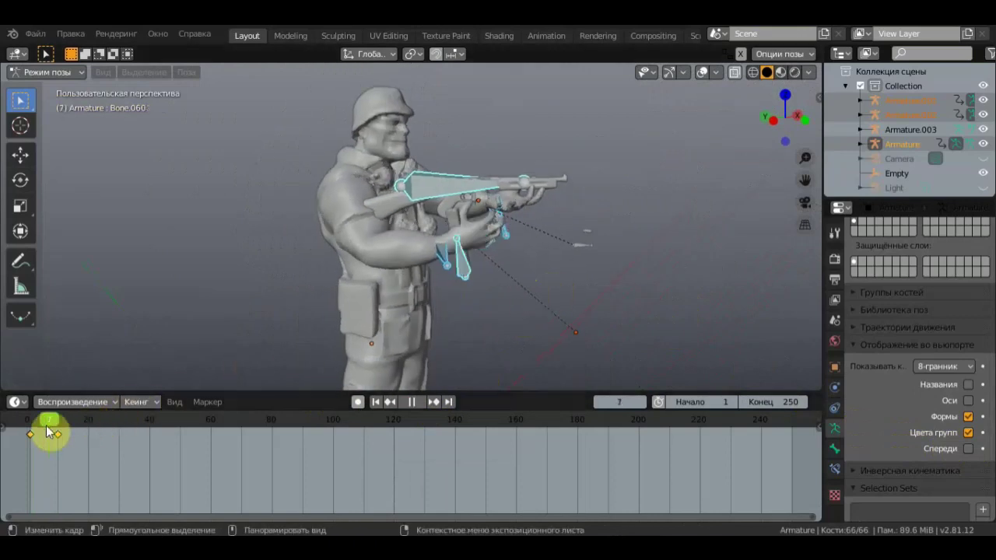
key(space)
scroll(245, 281, up, 2)
scroll(488, 231, up, 2)
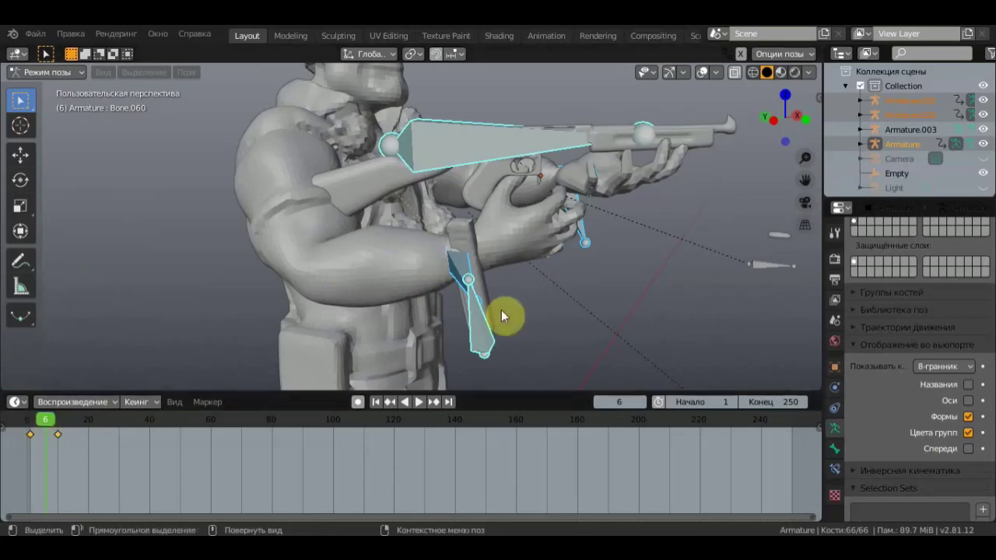
middle_drag(510, 283, 520, 274)
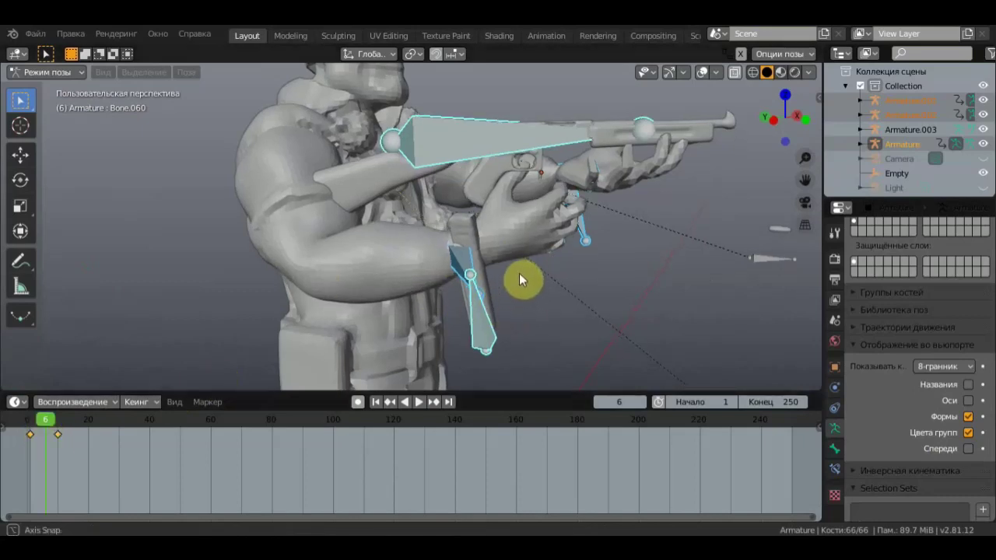
Step: Show bones in front and move hand bone Bone.041 with the magazine bone downward
click(968, 448)
click(465, 268)
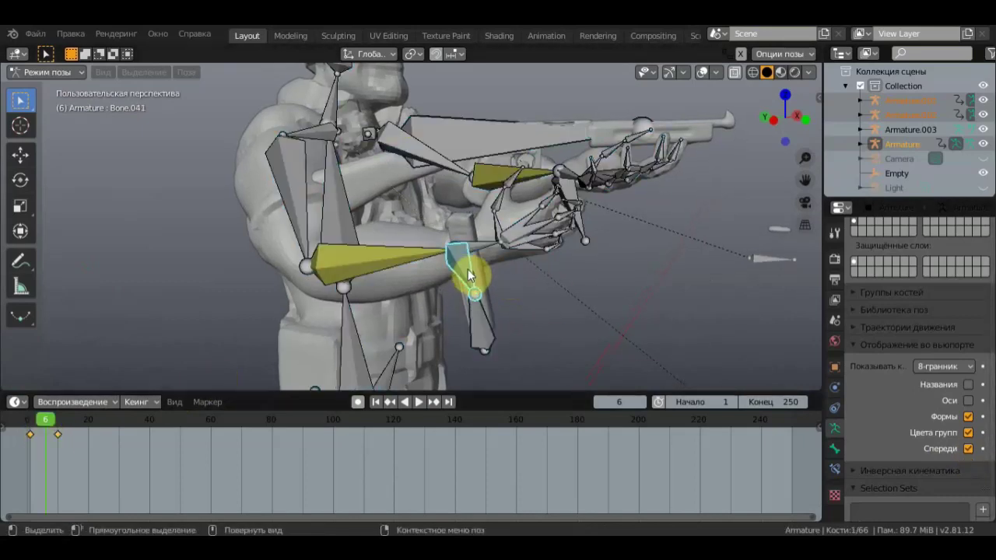
shift+click(487, 333)
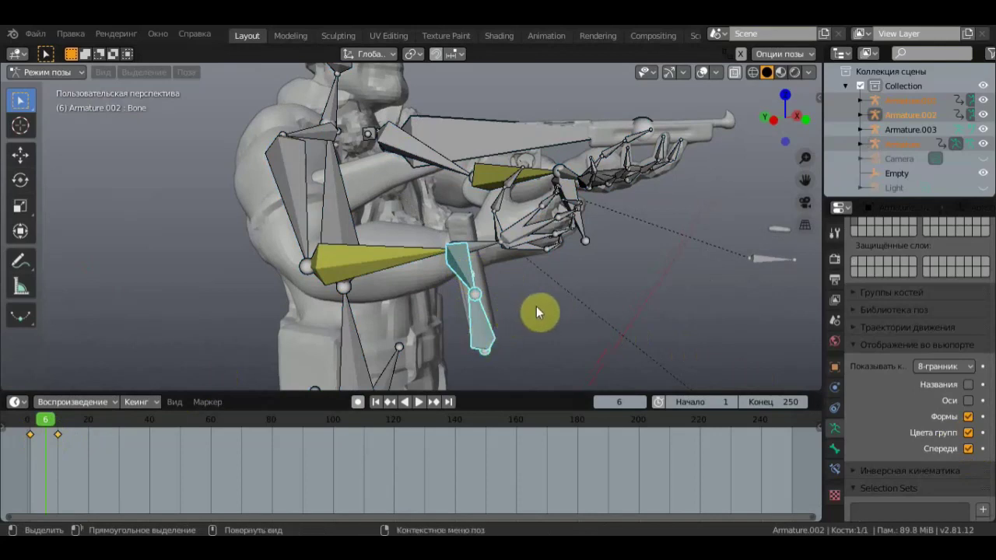
middle_drag(536, 311, 556, 301)
key(g)
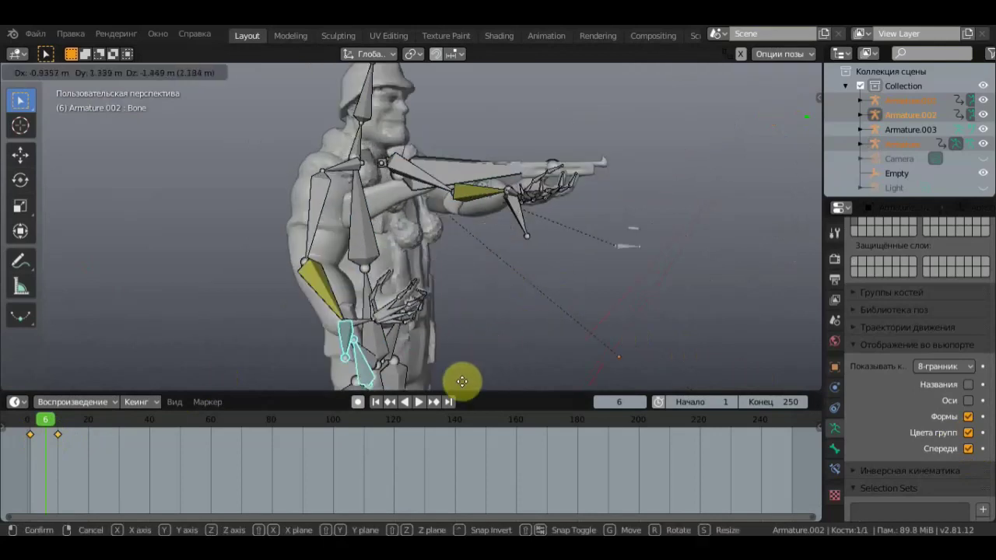
click(452, 383)
mouse_move(452, 383)
middle_down()
mouse_move(391, 348)
mouse_move(407, 354)
middle_up()
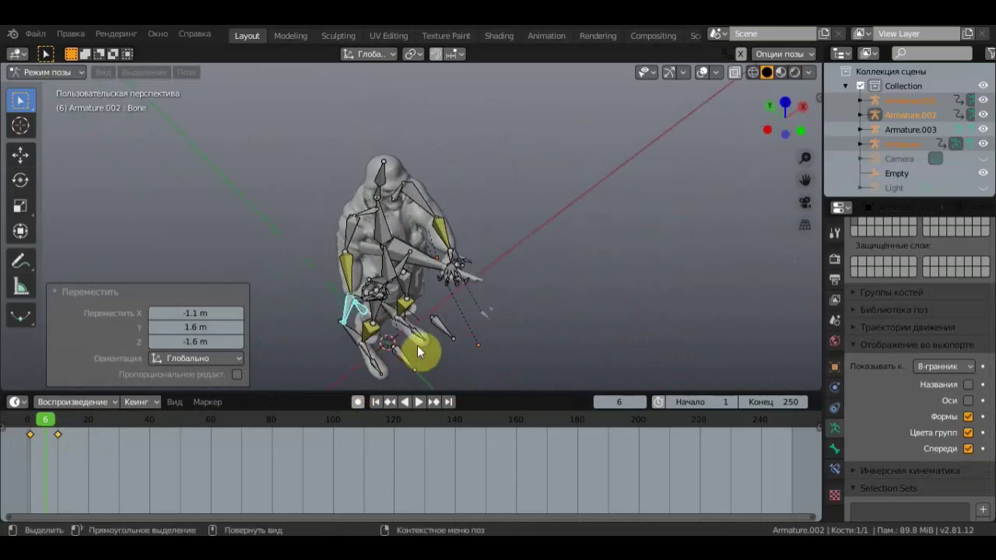
Step: Rotate the left hand bone Bone.041 by 49.4°
click(391, 323)
click(449, 344)
key(r)
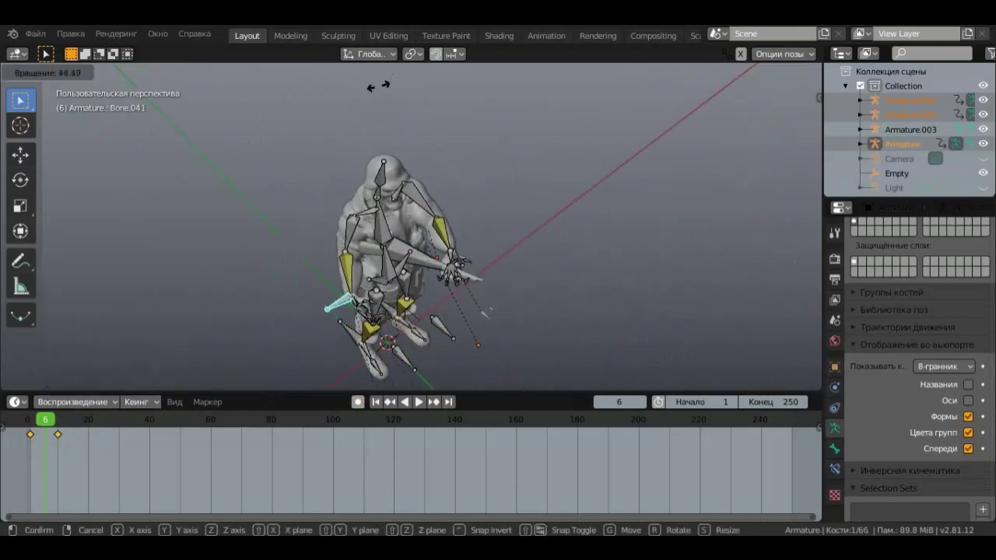
click(401, 104)
shift+middle_drag(507, 277, 548, 176)
scroll(533, 193, up, 2)
scroll(496, 200, up, 2)
Step: Rotate the magazine bone 22.9° so it hangs downward, then reposition it
click(404, 200)
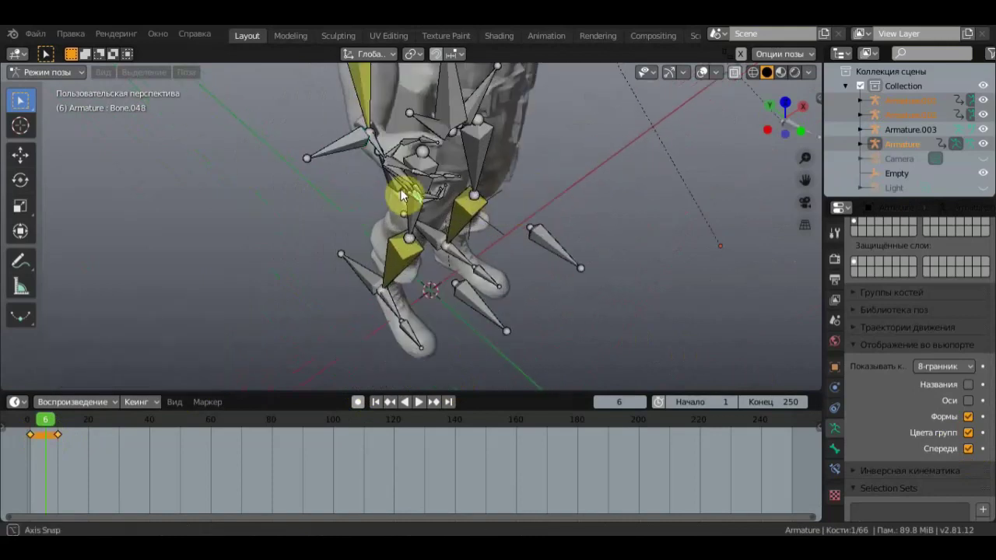
middle_drag(405, 200, 381, 194)
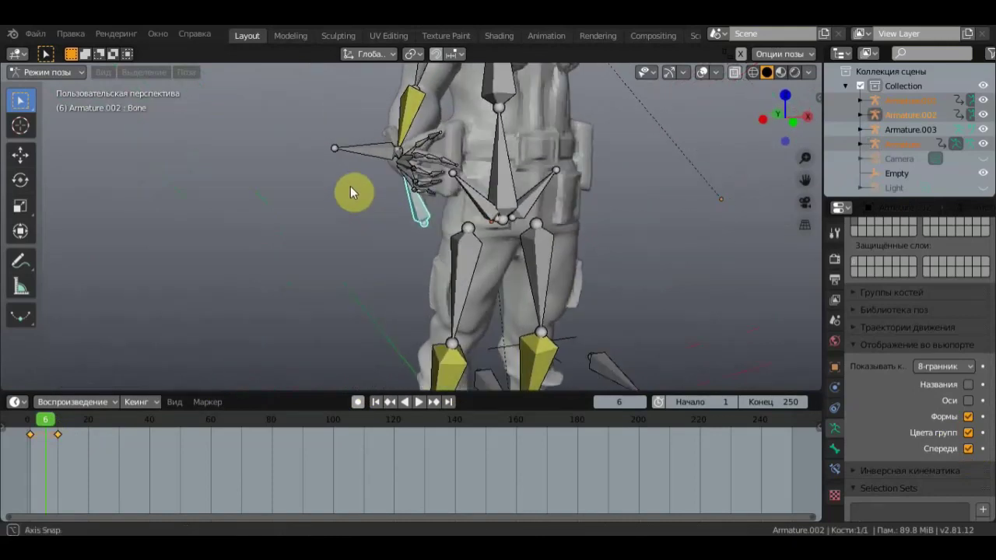
middle_drag(380, 195, 453, 218)
key(r)
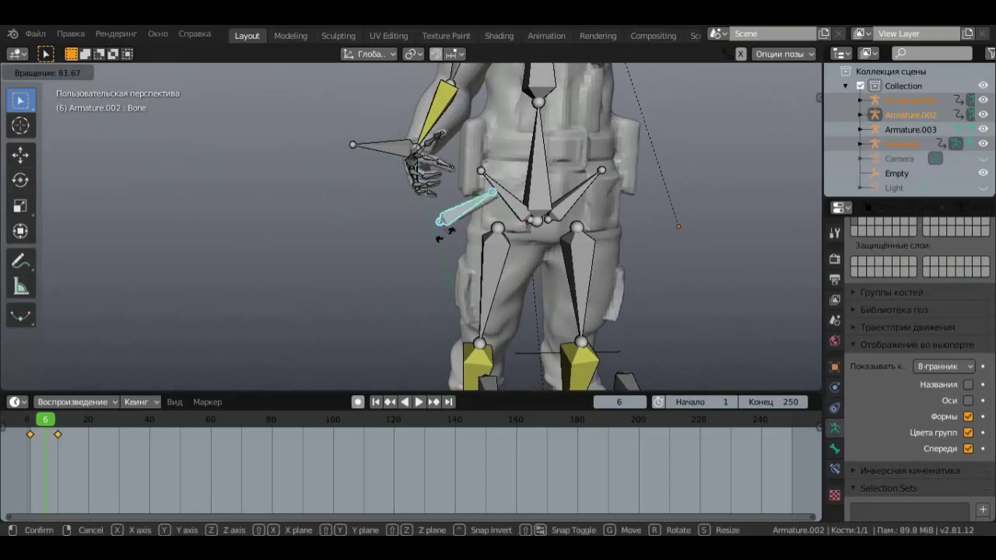
click(449, 223)
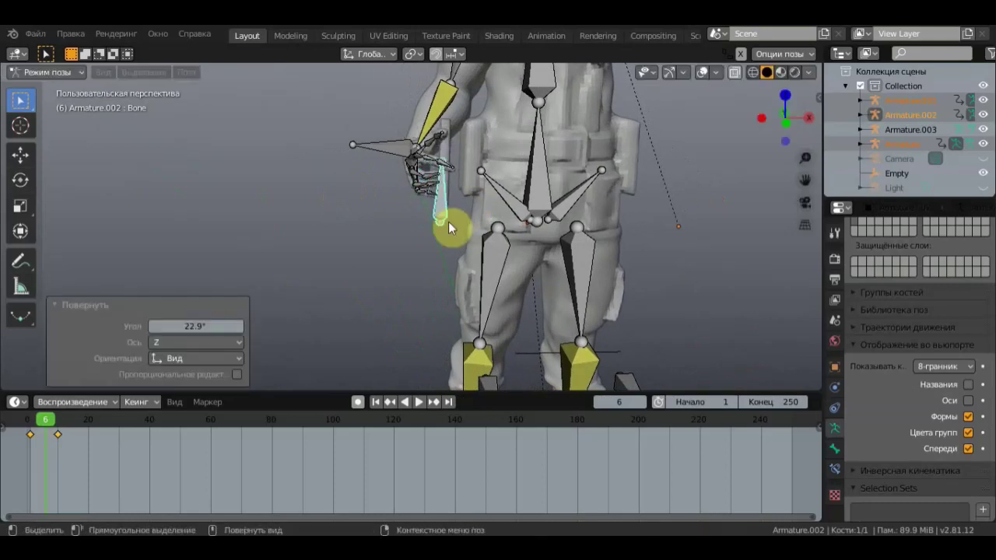
key(g)
click(467, 218)
mouse_move(467, 218)
middle_down()
mouse_move(535, 218)
mouse_move(461, 197)
middle_up()
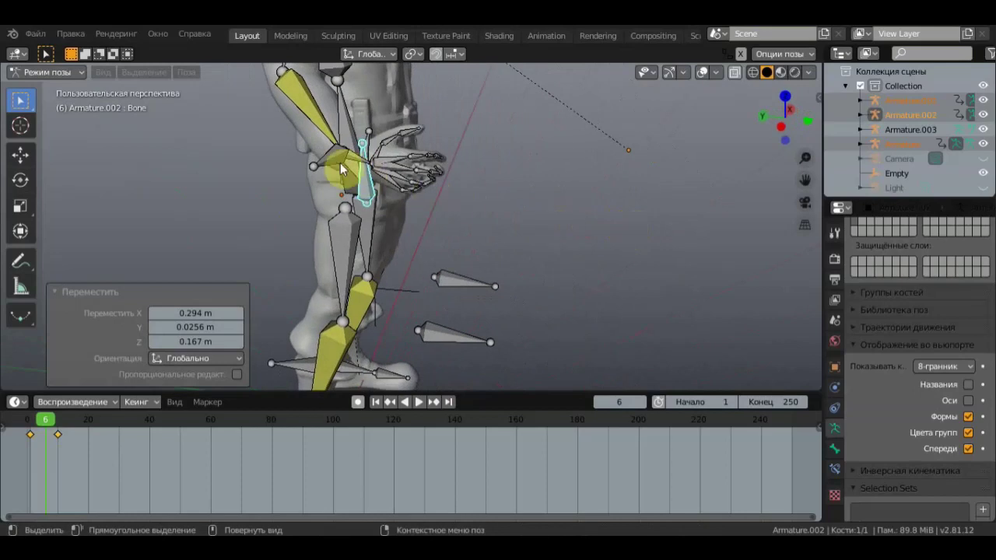
Step: Move Bone.041 twice to rest the hand on the magazine, totalling 0.677, 0.156, 0.0716 m
click(385, 176)
key(g)
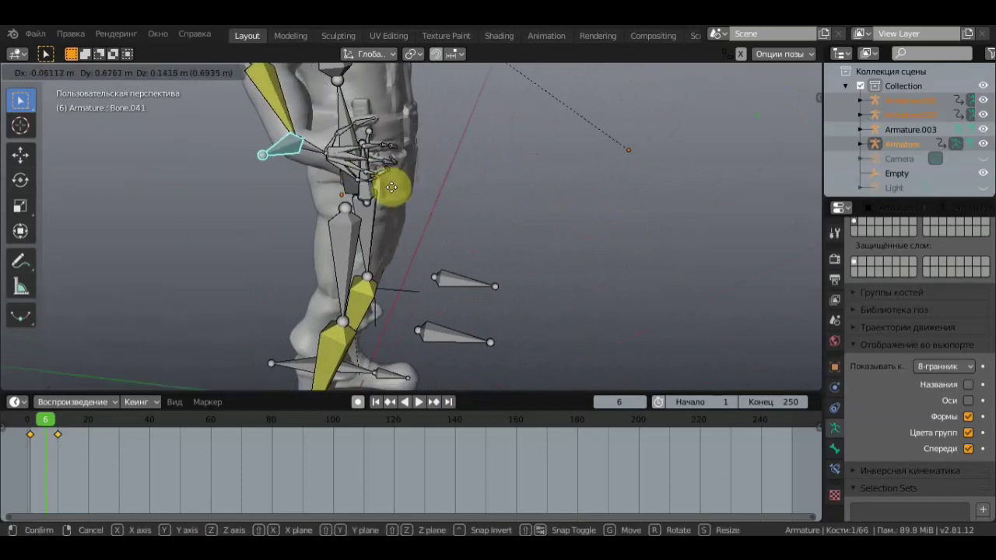
click(395, 189)
mouse_move(395, 188)
middle_down()
mouse_move(331, 230)
mouse_move(263, 210)
middle_up()
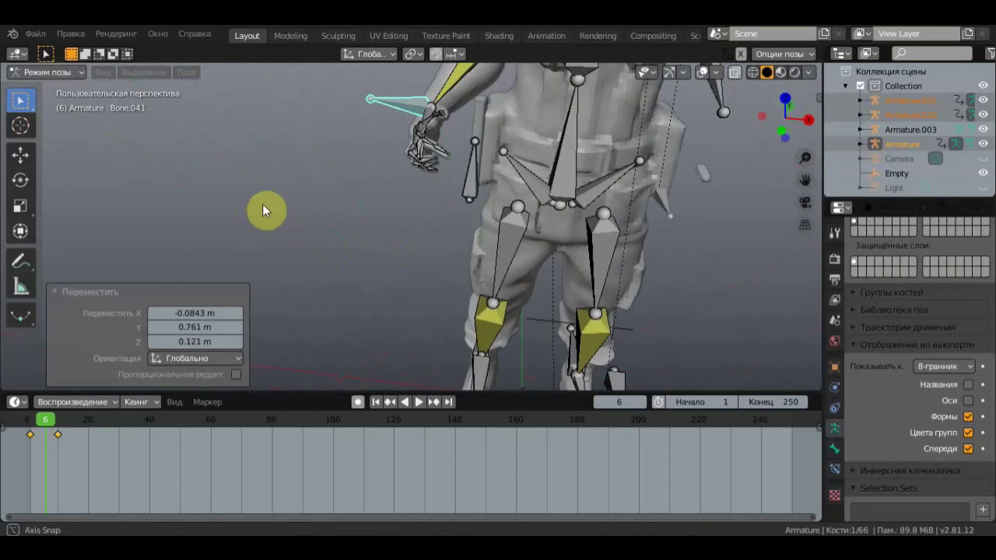
key(g)
click(462, 183)
mouse_move(462, 187)
middle_down()
mouse_move(577, 190)
mouse_move(622, 179)
middle_up()
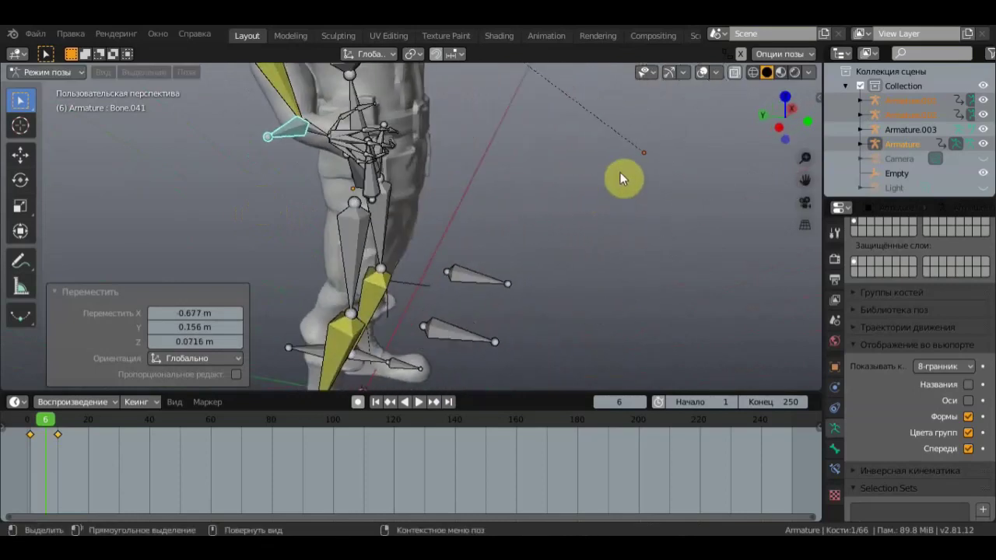
Step: Key location and rotation for all magazine-rig bones at frame 6, then rewind to the start
click(374, 194)
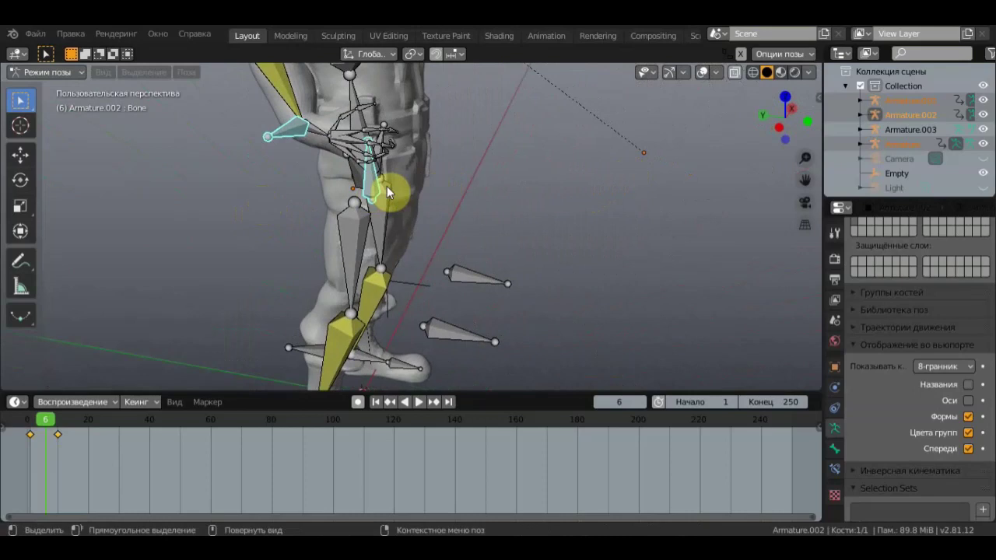
key(a)
key(i)
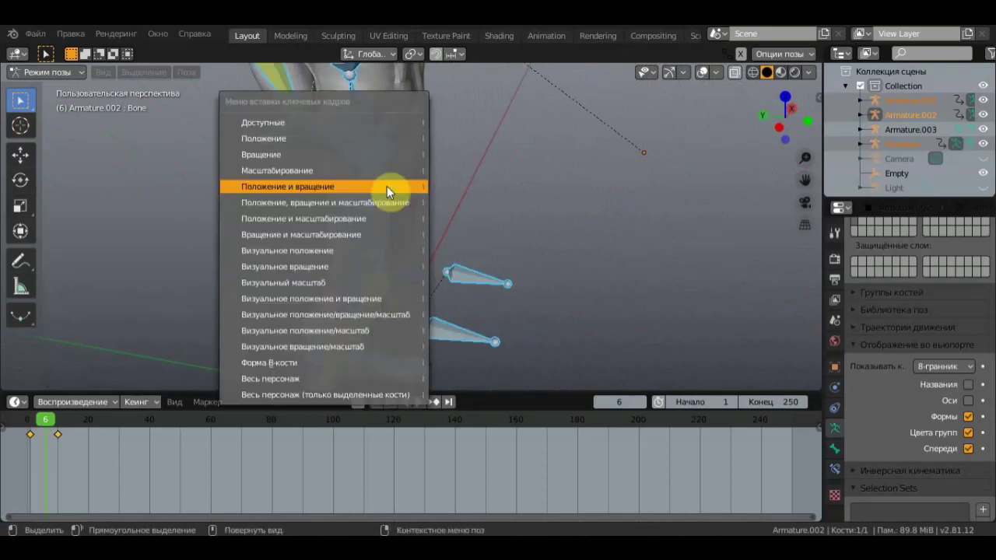
click(386, 186)
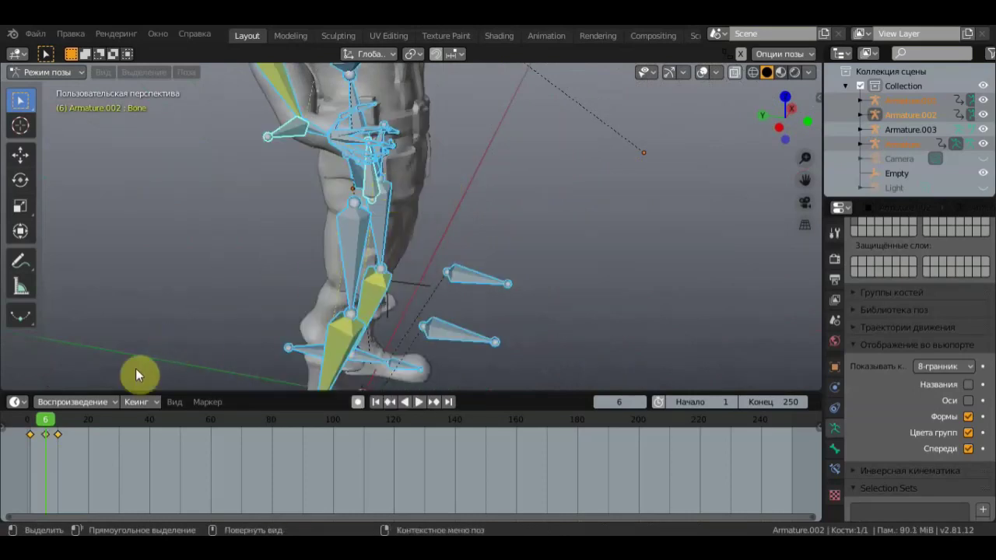
drag(44, 423, 27, 422)
Step: Play the reload animation twice to review it, then scrub the playhead back to frame 1
key(space)
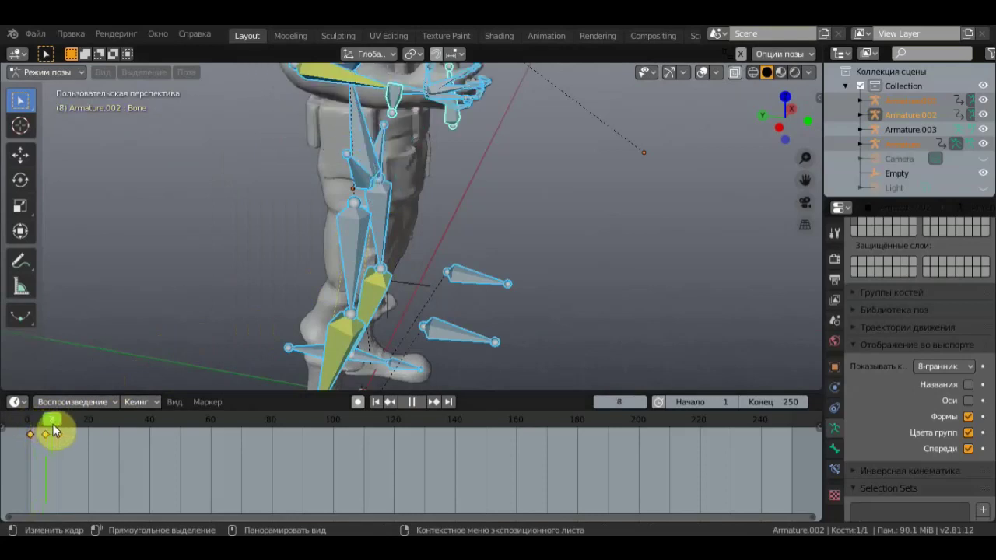
key(space)
scroll(396, 231, down, 5)
mouse_move(395, 231)
middle_down()
mouse_move(522, 233)
mouse_move(506, 289)
middle_up()
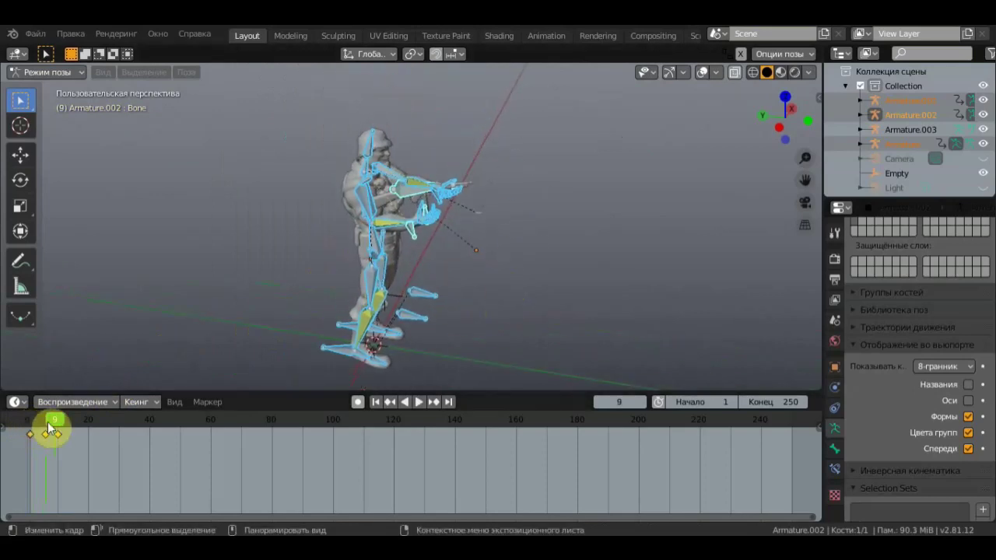
key(space)
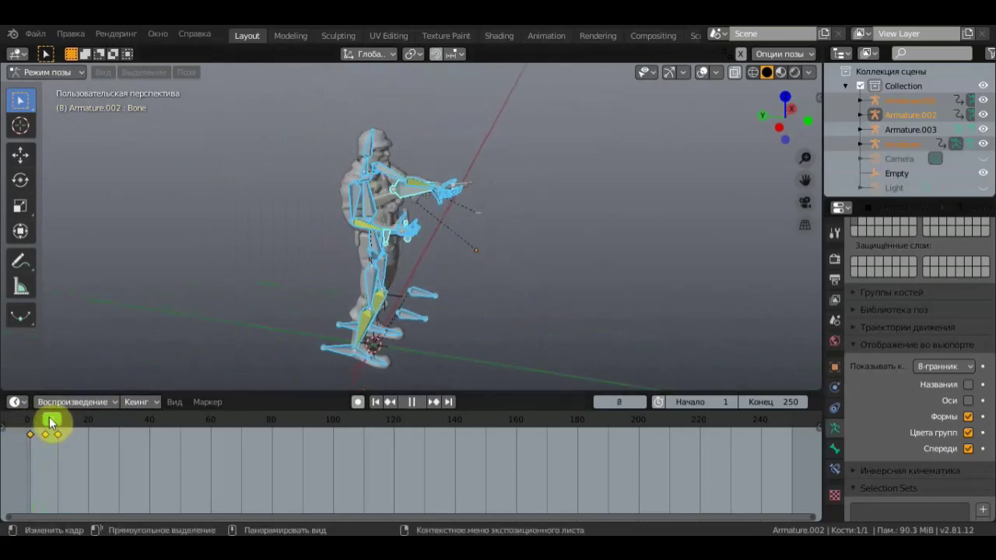
drag(53, 424, 33, 421)
scroll(414, 280, up, 5)
mouse_move(434, 273)
middle_down()
mouse_move(468, 248)
mouse_move(378, 286)
mouse_move(400, 278)
middle_up()
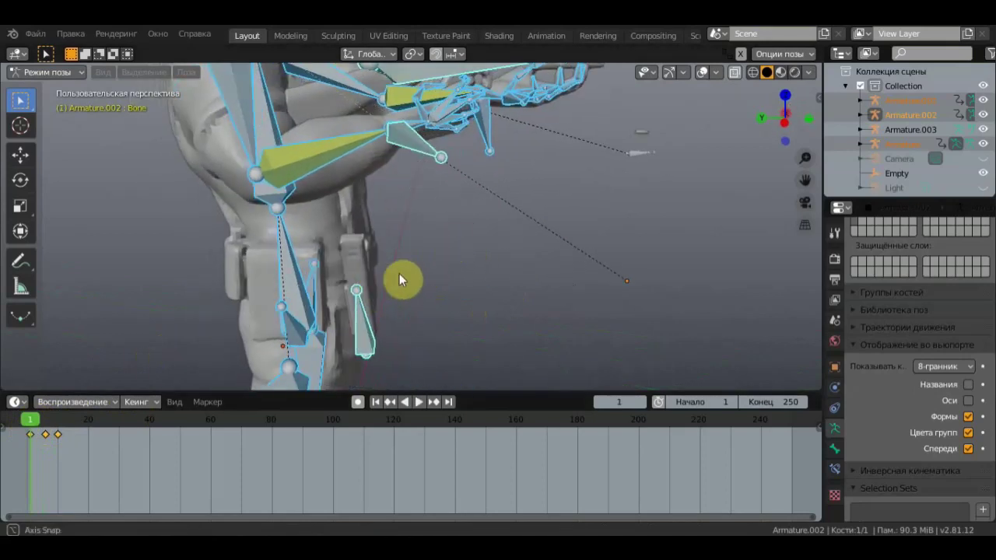
Step: At frame 1, rotate the magazine bone 18.6° upright and move it to the hip, last by -0.0063, 0.225, 0 m
key(space)
mouse_move(37, 421)
mouse_down()
mouse_move(56, 422)
mouse_move(31, 428)
mouse_up()
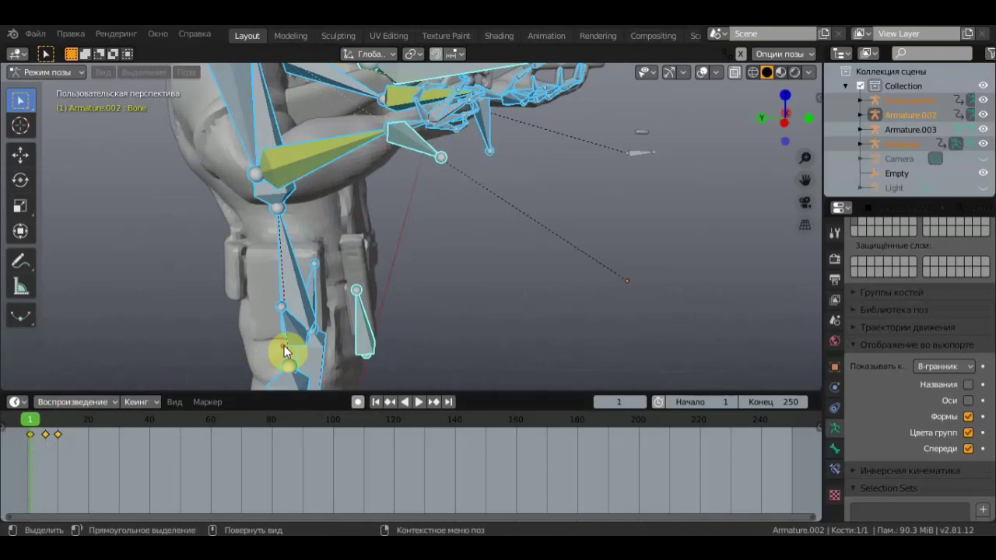
drag(369, 330, 316, 327)
mouse_move(243, 322)
middle_down()
mouse_move(340, 317)
mouse_move(314, 311)
middle_up()
key(r)
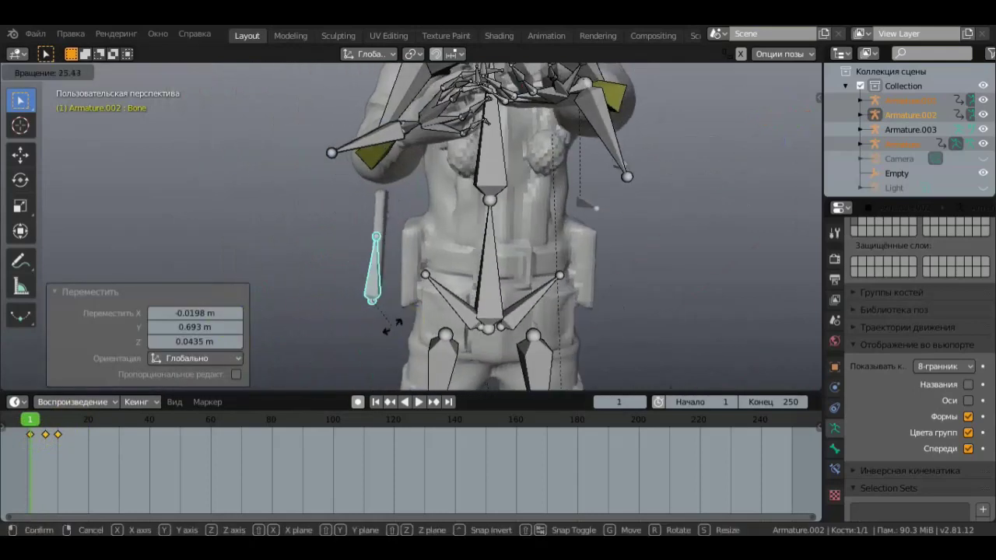
click(395, 329)
key(g)
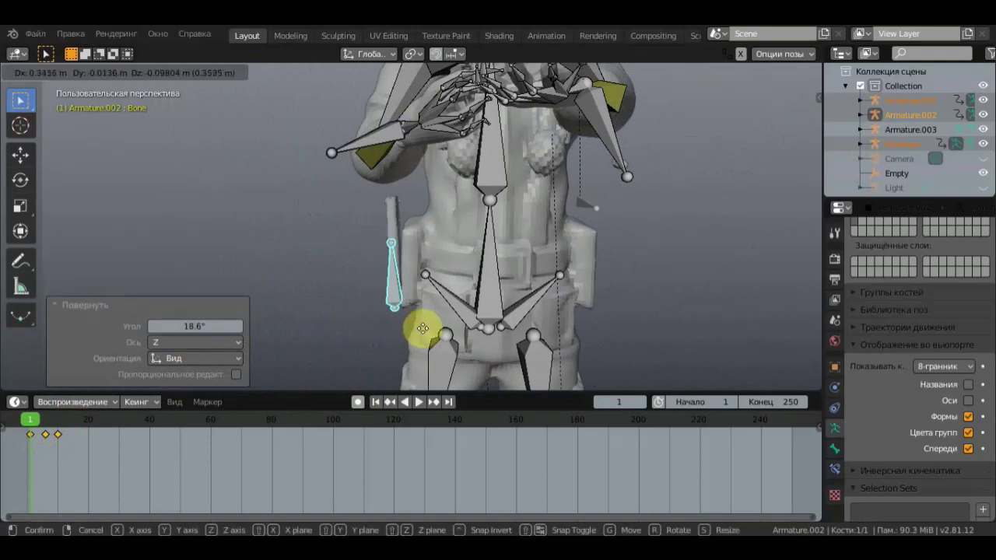
click(443, 336)
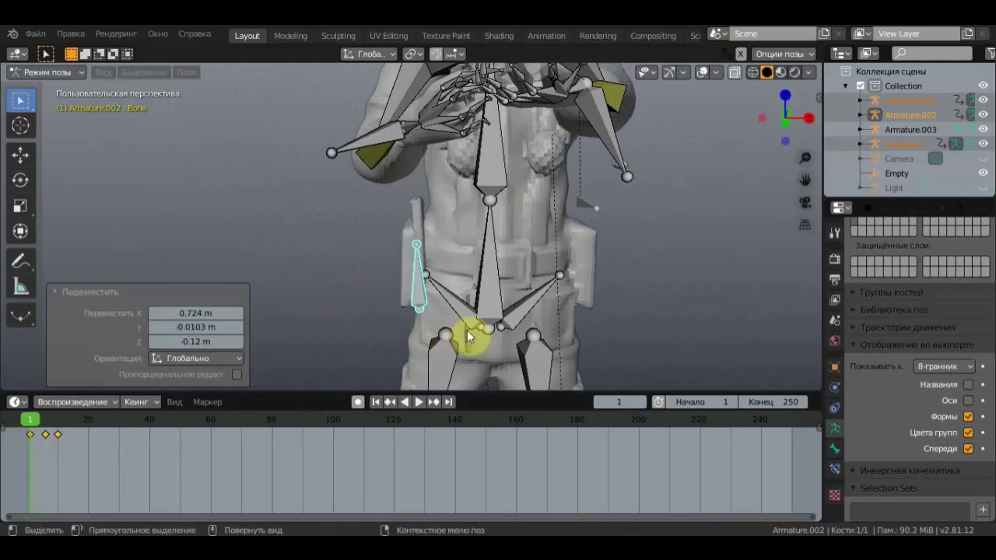
middle_drag(468, 336, 582, 331)
key(g)
click(570, 336)
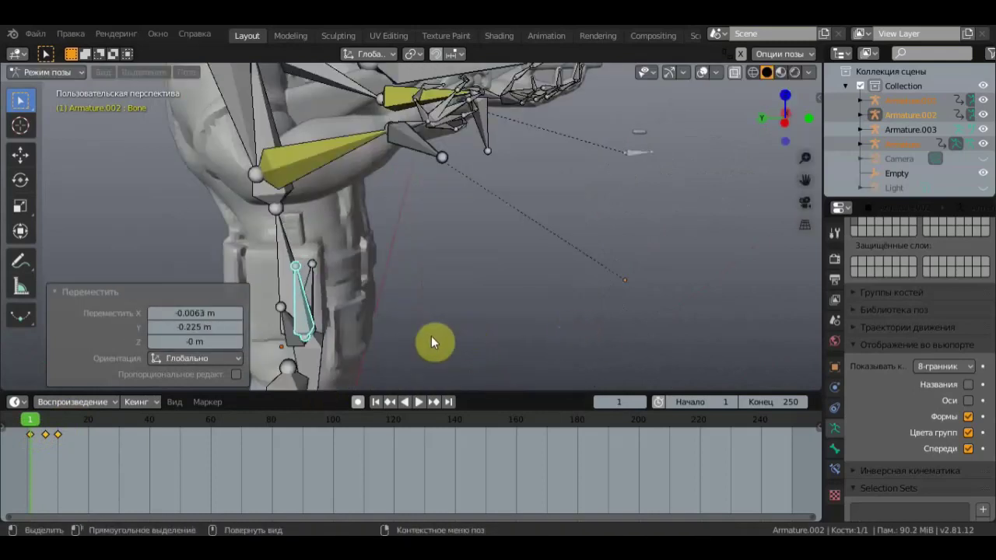
Step: Key location and rotation for all magazine-rig bones at frame 1, then draw bones behind the mesh
key(a)
key(i)
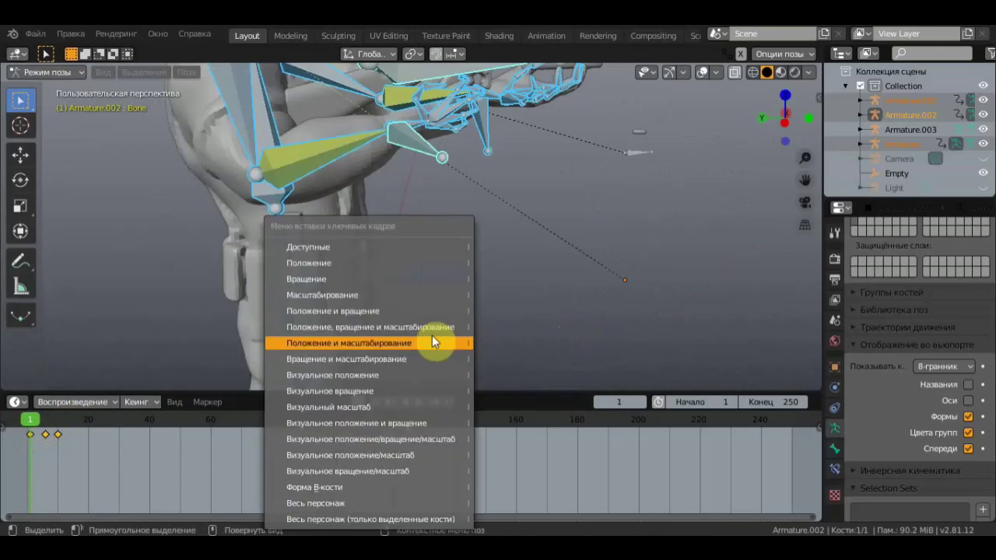
click(400, 313)
scroll(366, 361, down, 3)
mouse_move(366, 362)
middle_down()
mouse_move(430, 278)
mouse_move(427, 297)
middle_up()
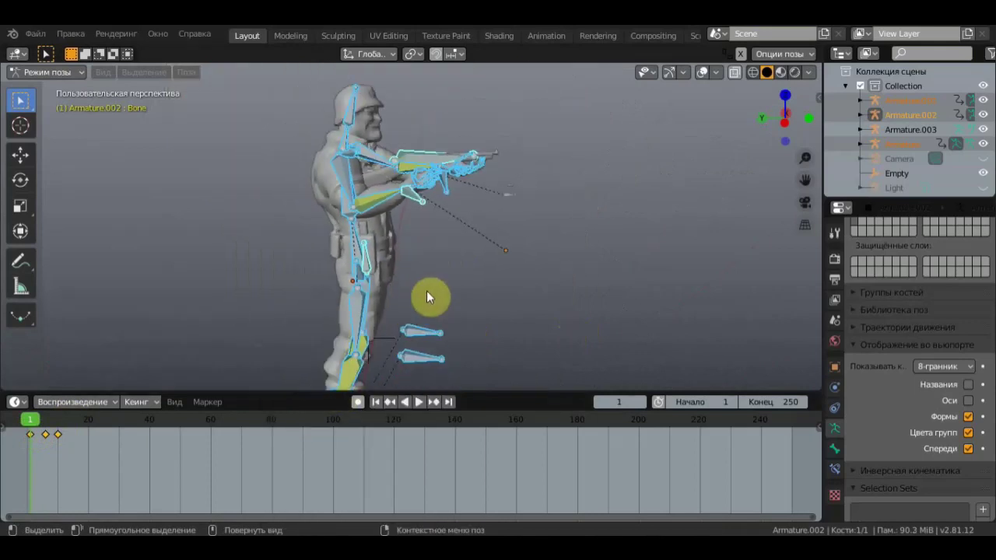
click(981, 454)
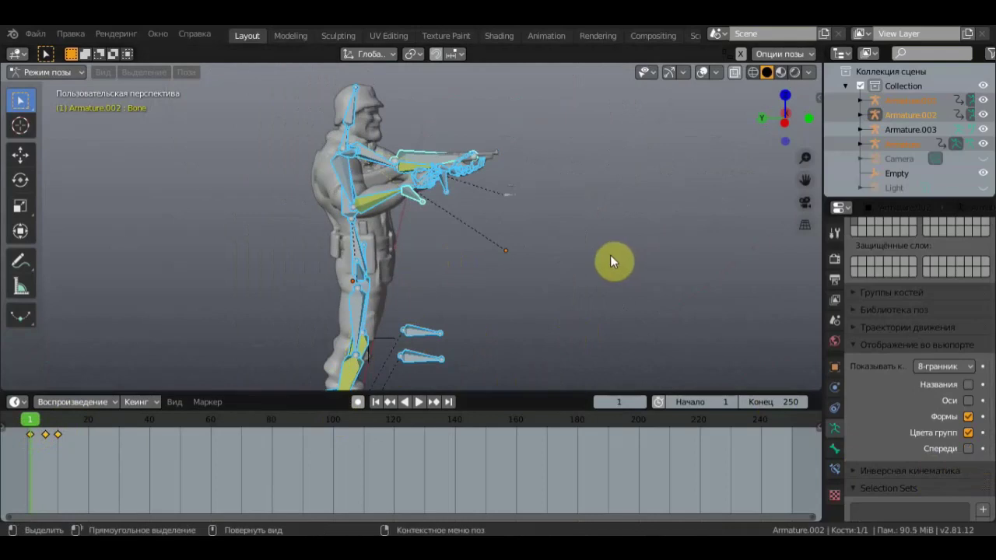
Step: Select soldier bone Bone.037, scrub forward to frame 15, and draw bones in front of the mesh
middle_drag(610, 254, 554, 257)
click(372, 206)
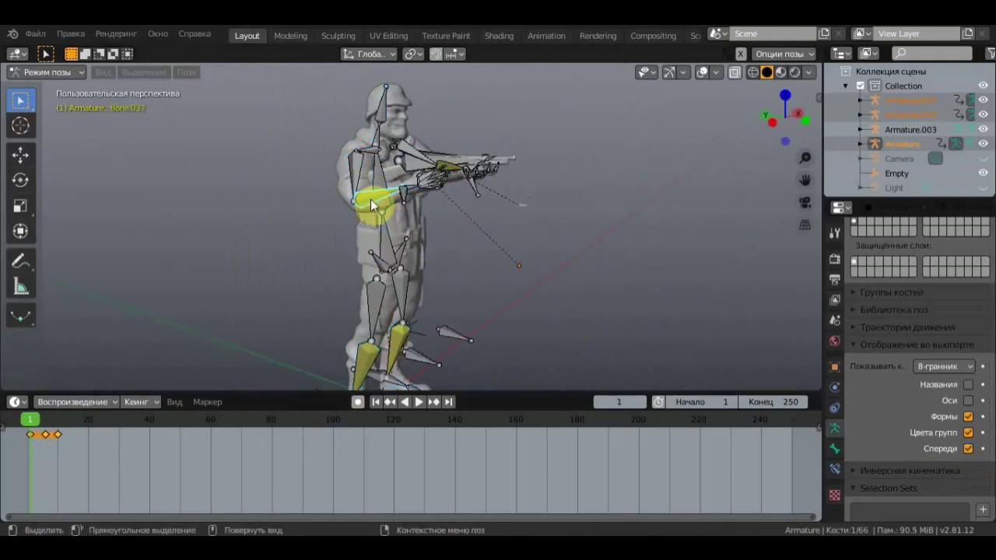
click(968, 450)
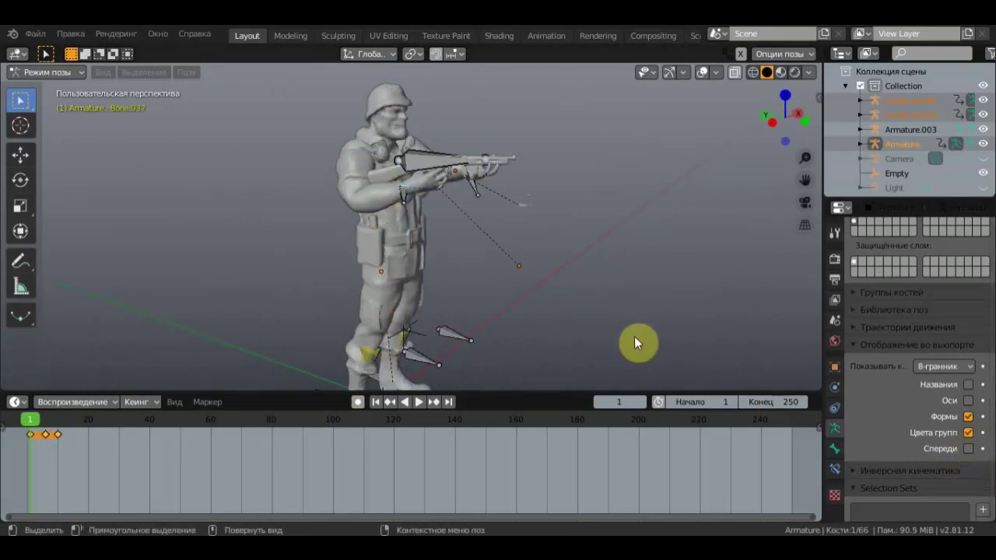
drag(34, 421, 59, 421)
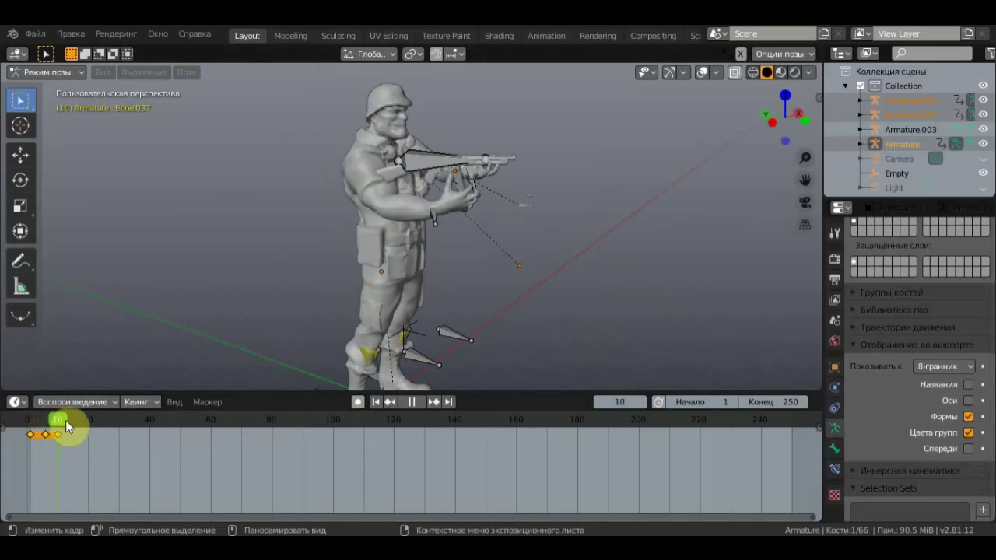
scroll(532, 273, up, 3)
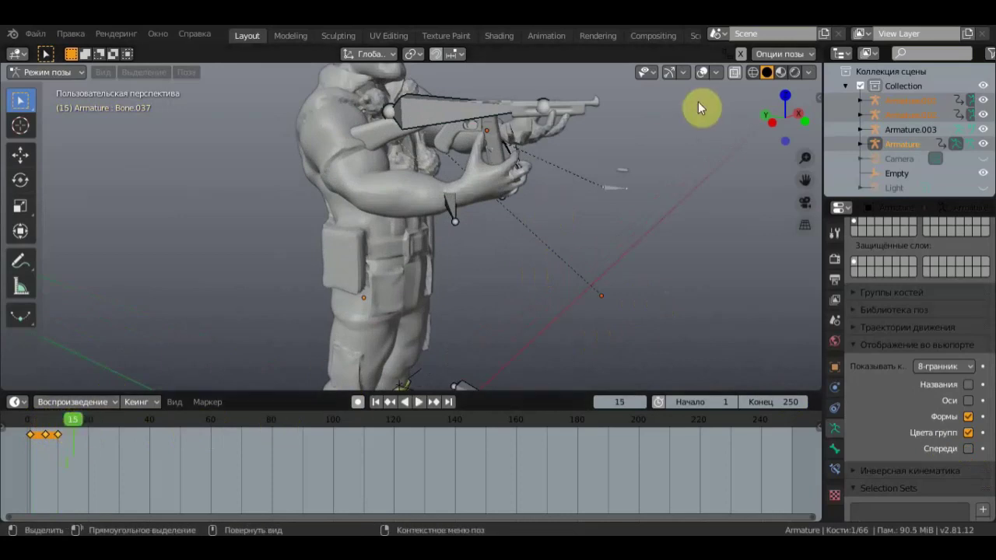
click(968, 449)
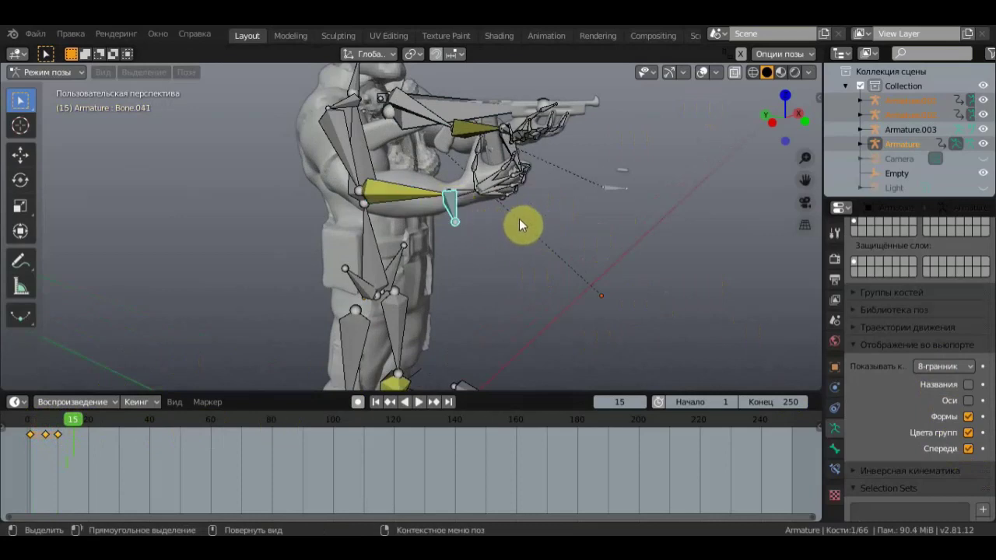
Step: Move the left hand three times onto the magazine, last by 0.0601, -0.0408, 0.113 m
key(g)
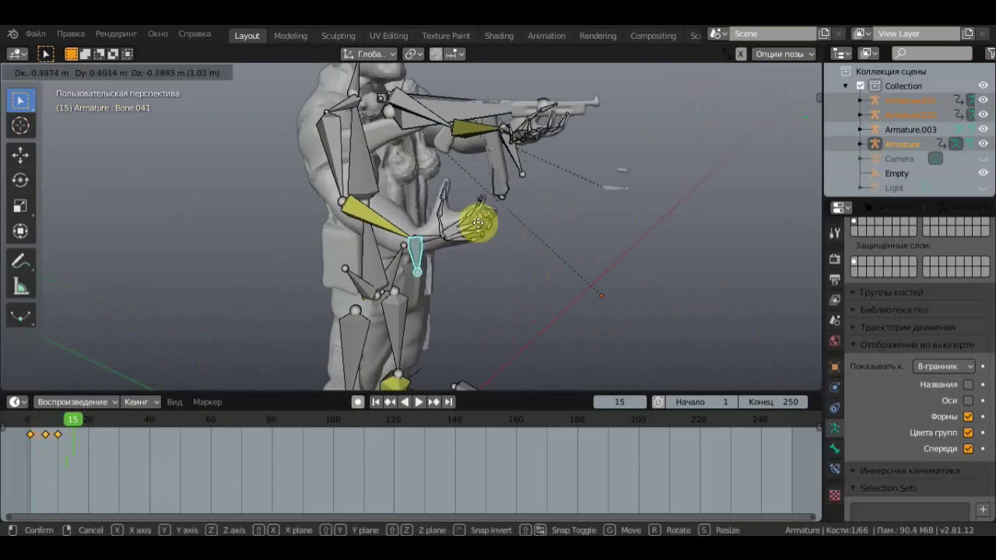
click(469, 194)
mouse_move(469, 194)
middle_down()
mouse_move(413, 222)
mouse_move(558, 158)
middle_up()
key(g)
click(435, 201)
key(g)
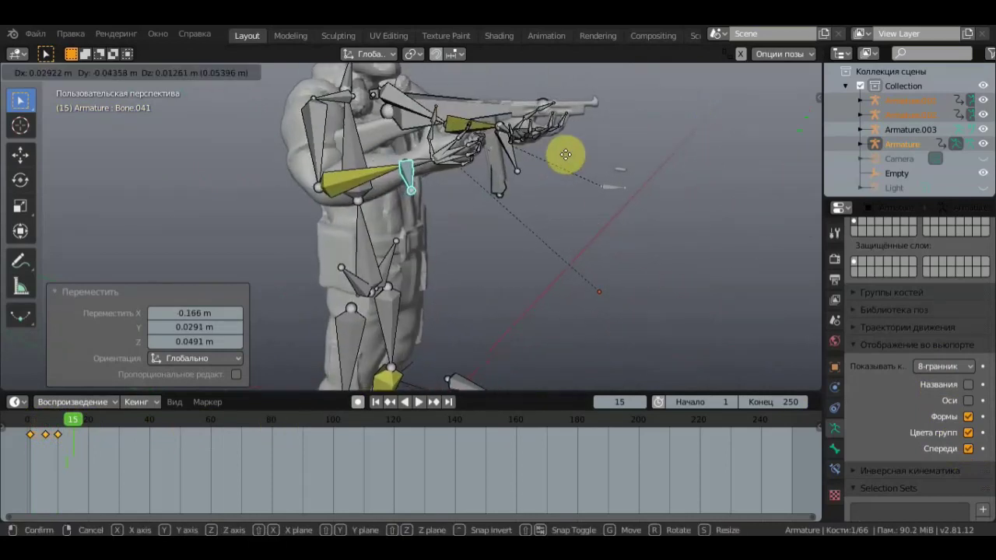
click(567, 148)
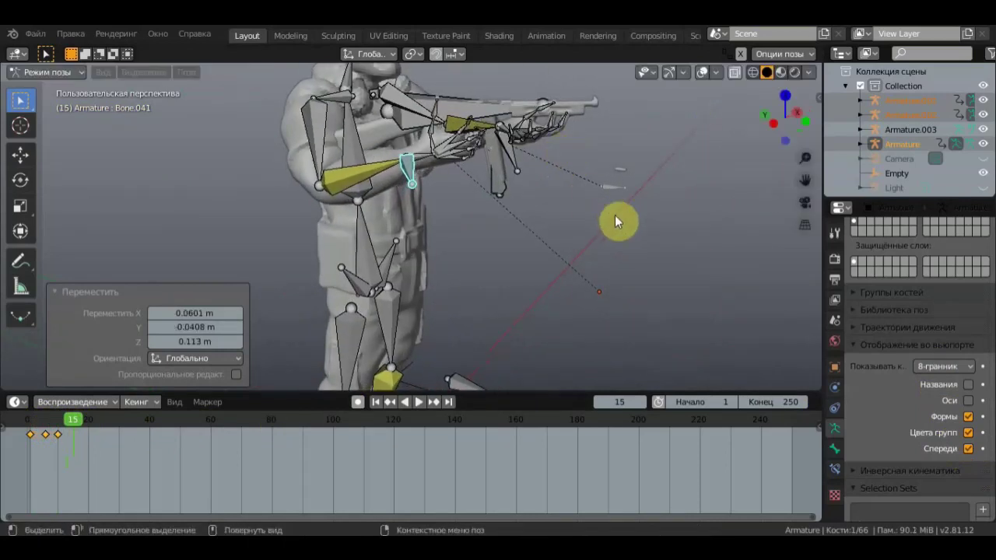
Step: Key location and rotation for all soldier bones at frame 15, hide bones, and replay from the start
key(a)
key(i)
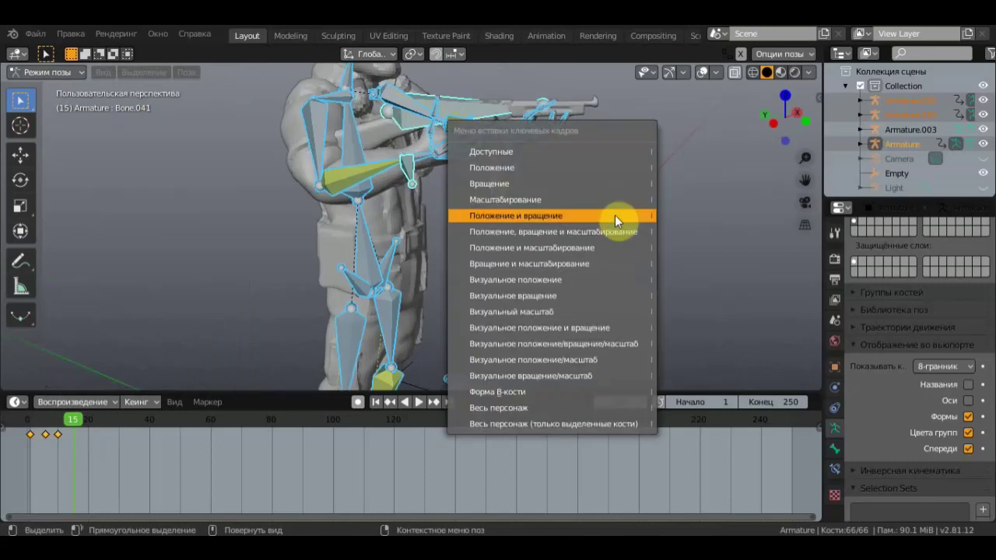
click(615, 215)
middle_drag(616, 221, 623, 242)
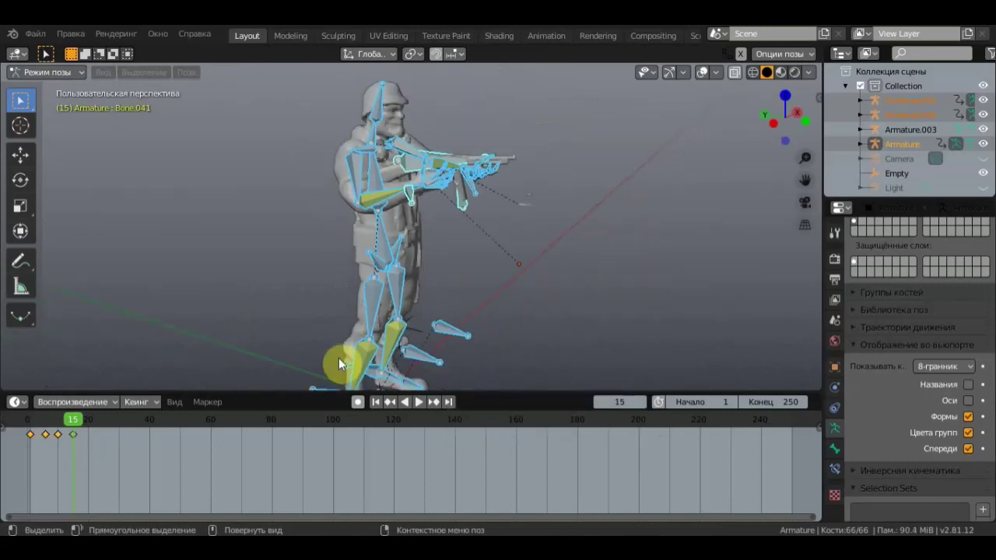
click(968, 449)
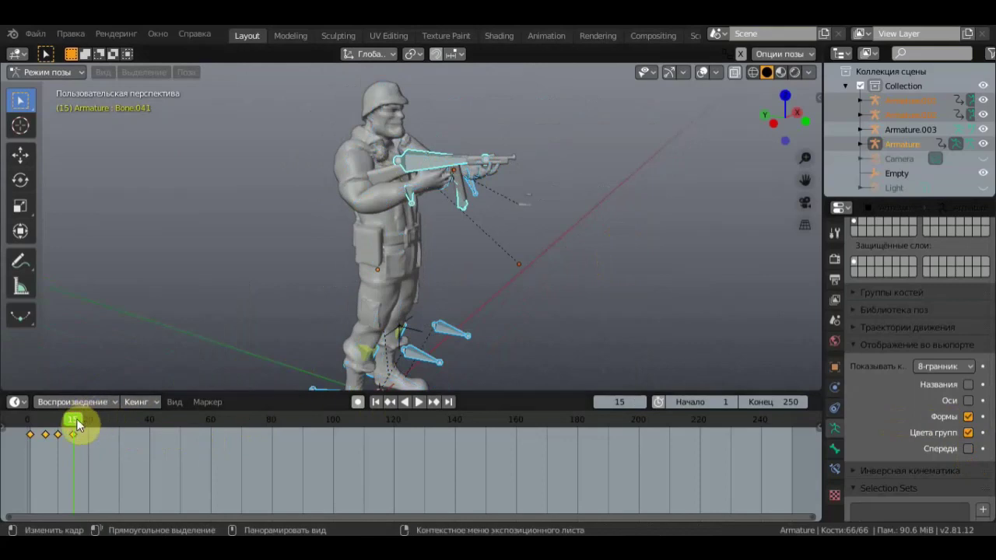
drag(75, 418, 28, 420)
key(space)
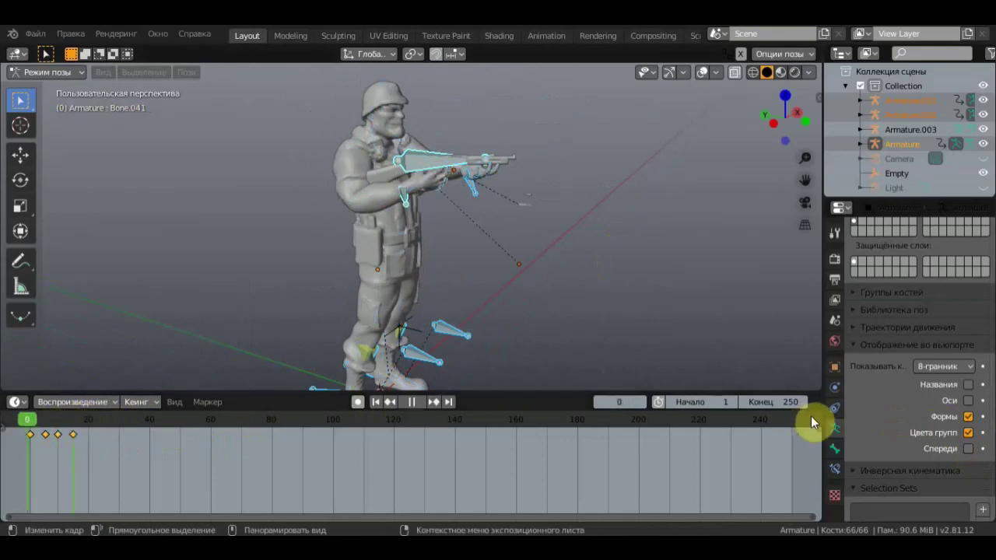
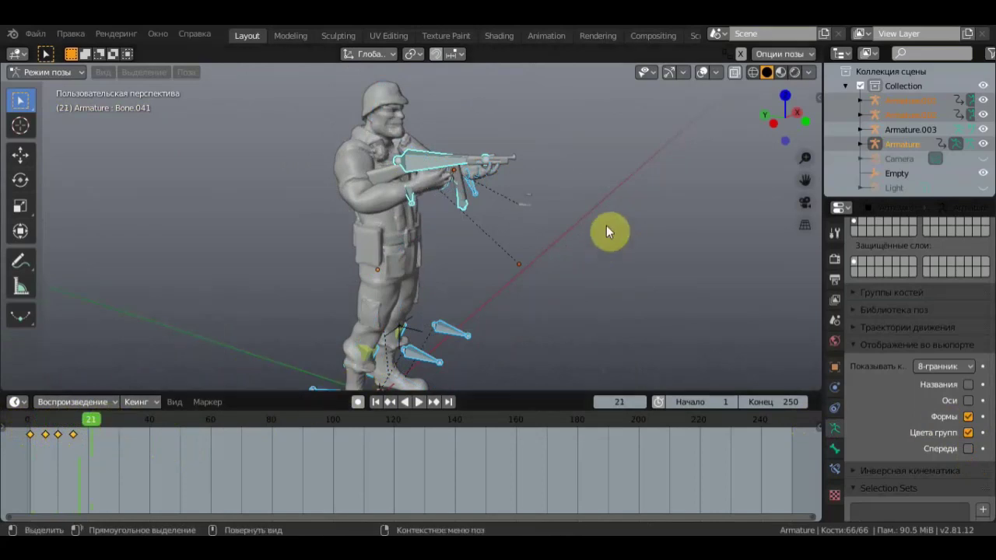
Step: Zoom in and out on the posed soldier from a near-front view
scroll(601, 236, down, 2)
mouse_move(586, 212)
middle_down()
mouse_move(433, 216)
mouse_move(548, 190)
middle_up()
scroll(463, 212, up, 3)
scroll(451, 216, down, 2)
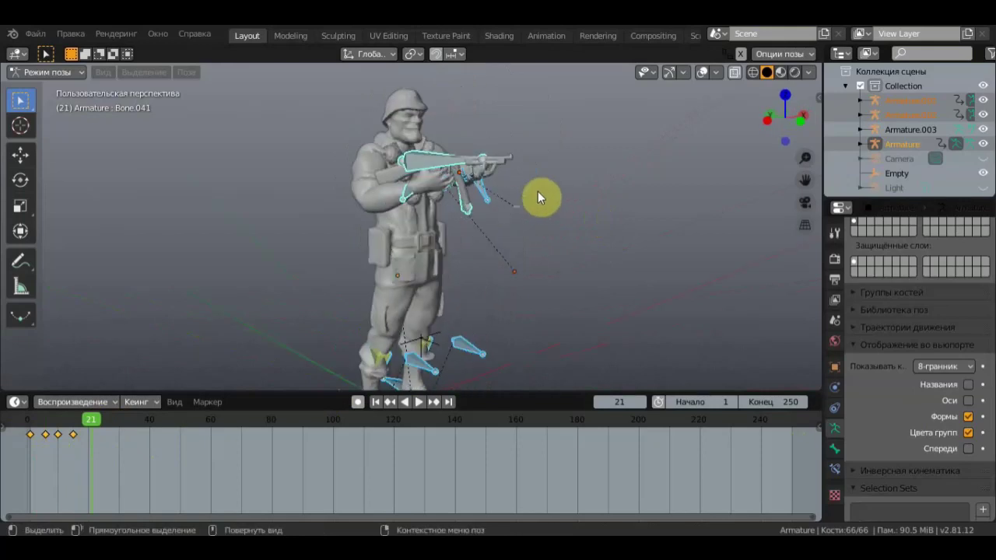
scroll(537, 191, up, 1)
scroll(523, 190, up, 2)
scroll(537, 193, down, 2)
scroll(544, 196, down, 1)
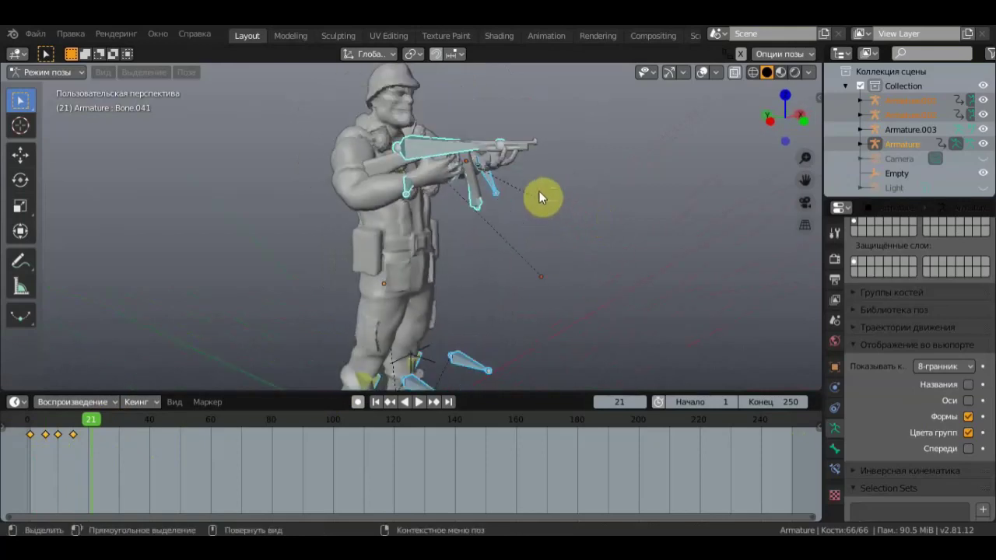
scroll(257, 133, down, 2)
Step: Orbit around the soldier's rifle and torso, select a single bone, and open the Mode menu
middle_drag(265, 133, 207, 161)
mouse_move(384, 223)
middle_down()
mouse_move(476, 224)
mouse_move(503, 259)
mouse_move(408, 261)
mouse_move(276, 189)
mouse_move(207, 189)
mouse_move(288, 173)
middle_up()
mouse_move(431, 174)
middle_down()
mouse_move(509, 211)
mouse_move(462, 178)
mouse_move(574, 138)
mouse_move(489, 122)
middle_up()
scroll(463, 178, up, 3)
scroll(518, 133, down, 2)
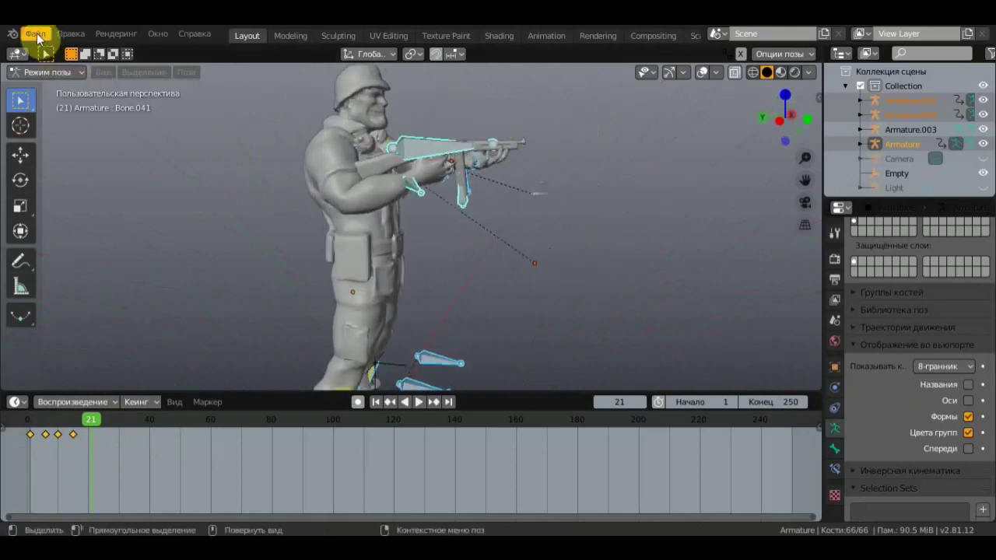
click(380, 166)
click(66, 73)
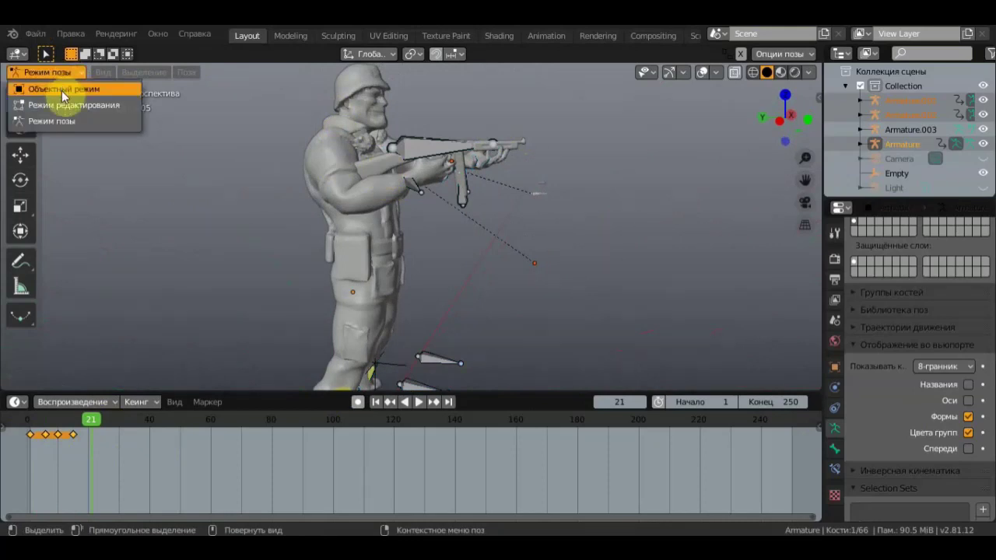
Step: Switch to Object Mode and select the gun, then the soldier mesh
click(61, 91)
click(377, 160)
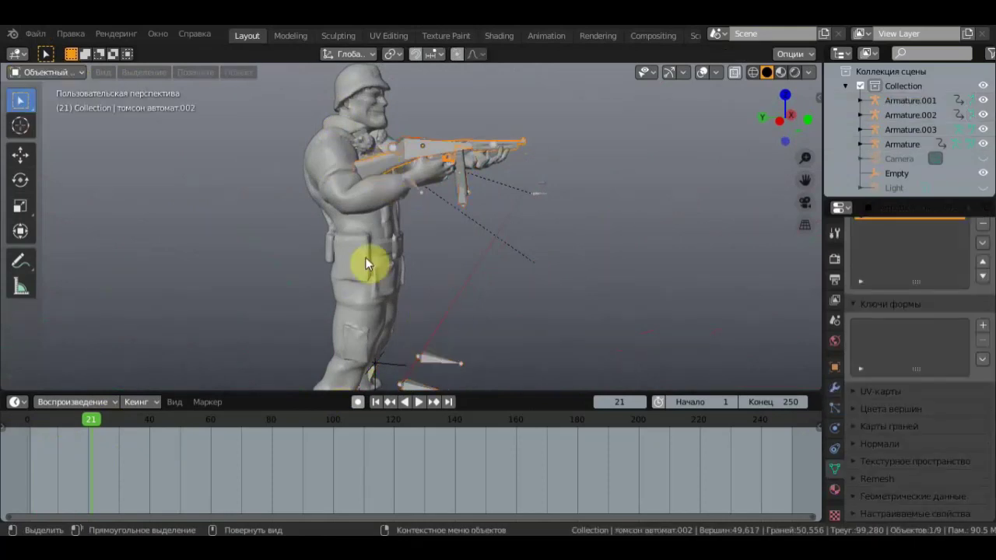
click(343, 142)
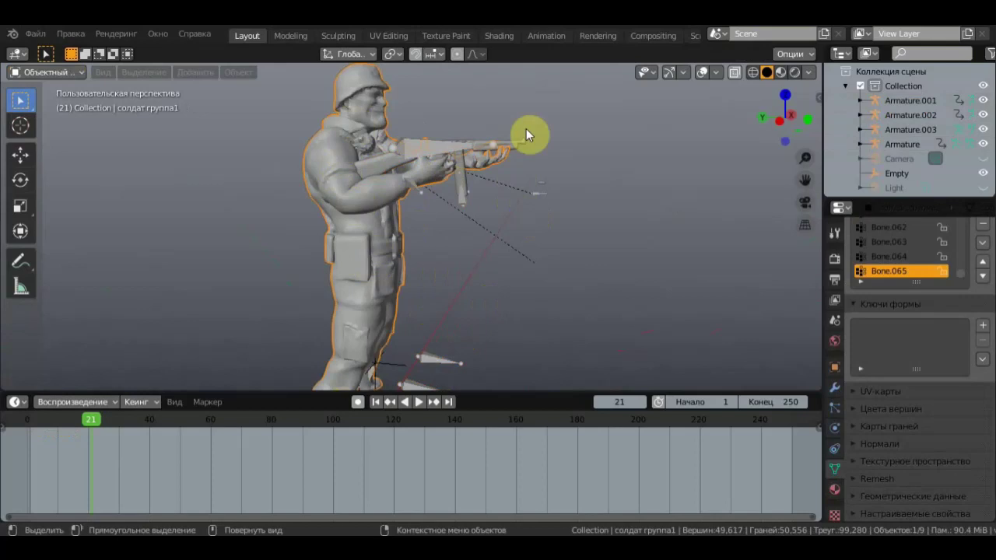
Step: Select the gun's armature, Armature.001, then open and dismiss the Add menu
mouse_move(408, 165)
middle_down()
mouse_move(425, 116)
mouse_move(413, 144)
middle_up()
click(413, 145)
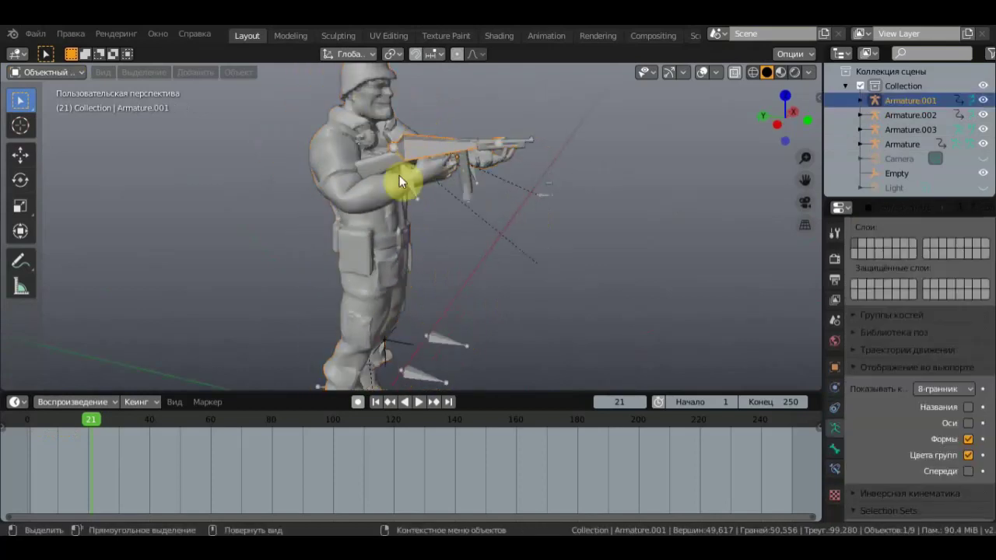
click(193, 73)
mouse_move(212, 183)
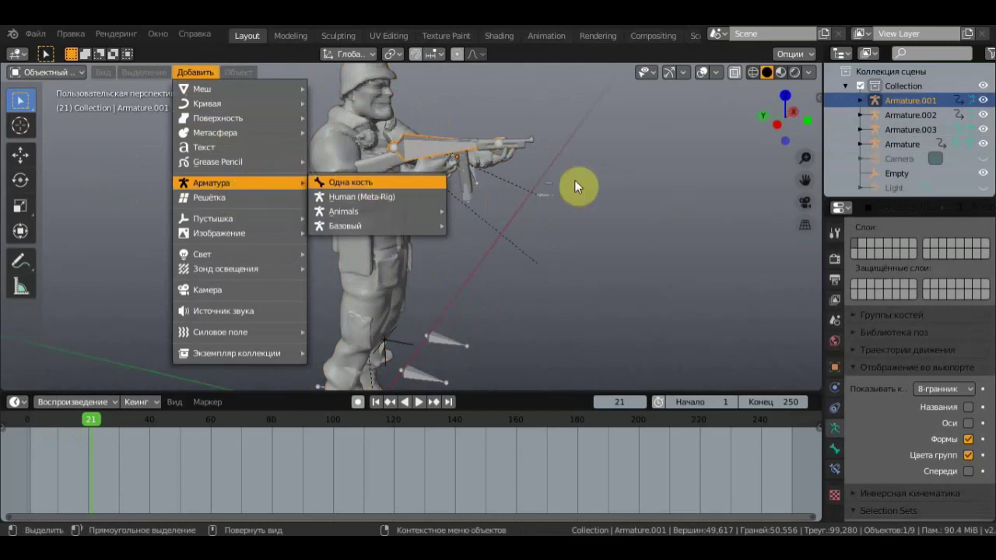
click(462, 168)
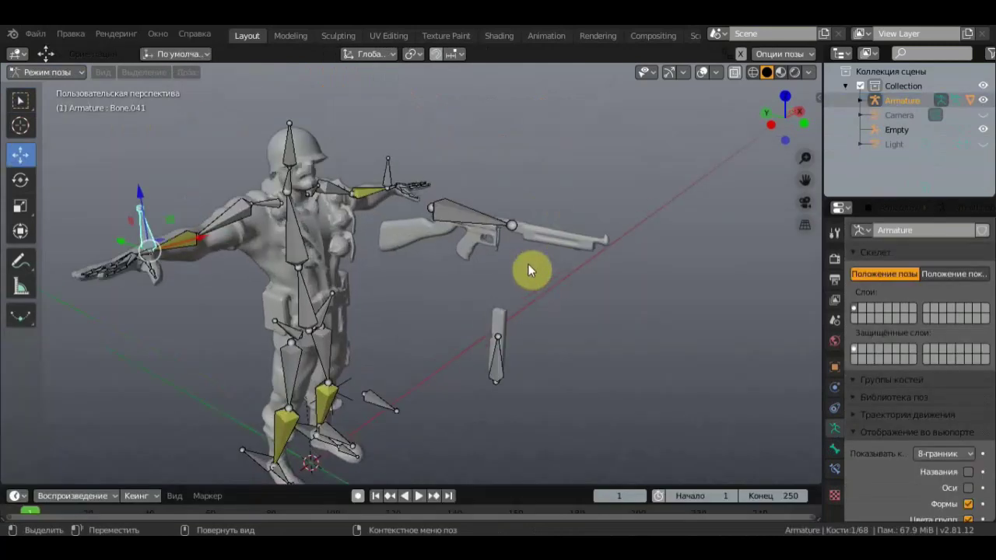
Step: Uncheck In Front in the armature's Viewport Display so the bones hide inside the body
mouse_move(487, 294)
middle_down()
mouse_move(554, 260)
mouse_move(529, 244)
middle_up()
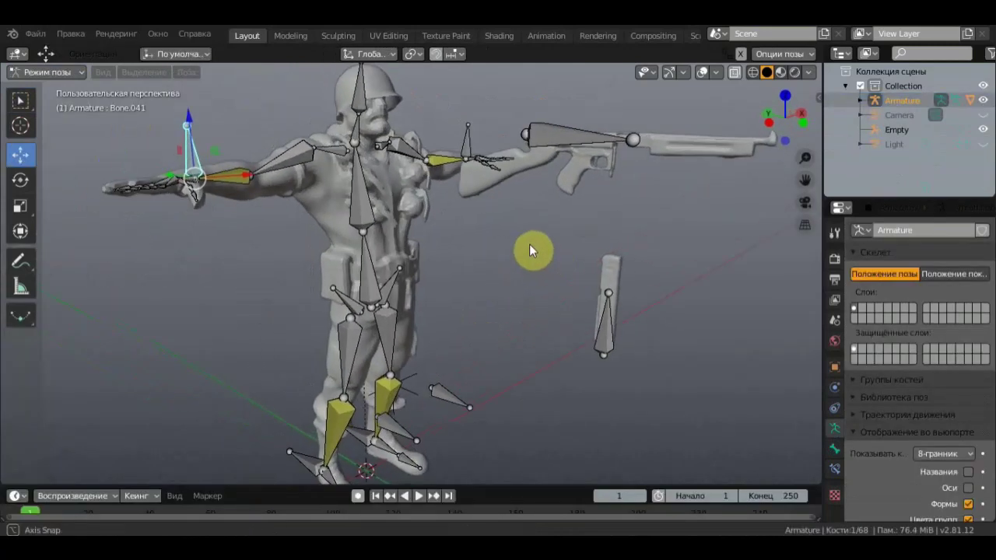
scroll(944, 448, down, 3)
scroll(944, 448, down, 3)
click(968, 420)
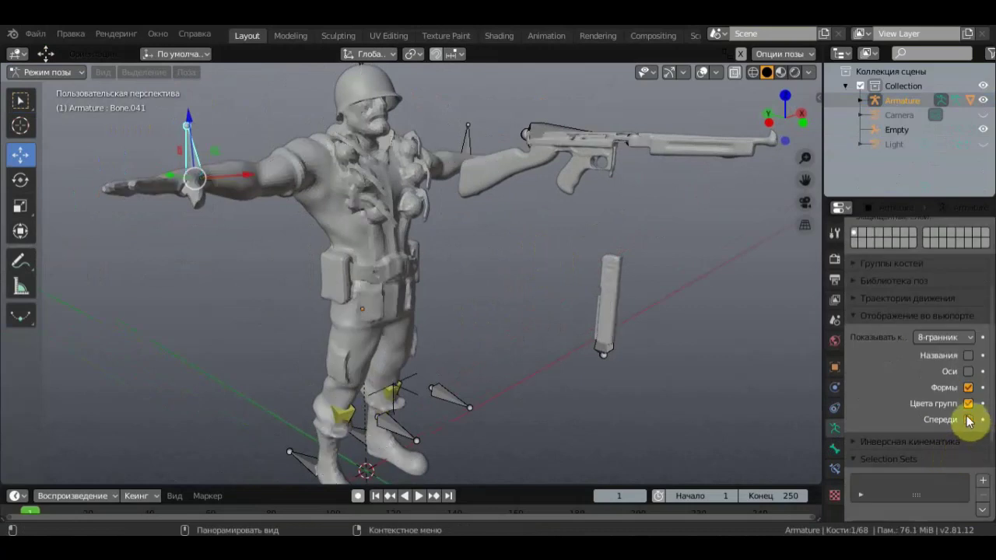
Step: Orbit around the T-posed soldier and select the hip bone named Bone
mouse_move(630, 332)
middle_down()
mouse_move(674, 329)
mouse_move(412, 145)
middle_up()
mouse_move(367, 174)
middle_down()
mouse_move(106, 240)
mouse_move(134, 225)
mouse_move(94, 215)
mouse_move(387, 285)
mouse_move(462, 319)
mouse_move(450, 277)
mouse_move(548, 242)
mouse_move(522, 241)
mouse_move(490, 329)
mouse_move(365, 260)
middle_up()
scroll(446, 259, up, 2)
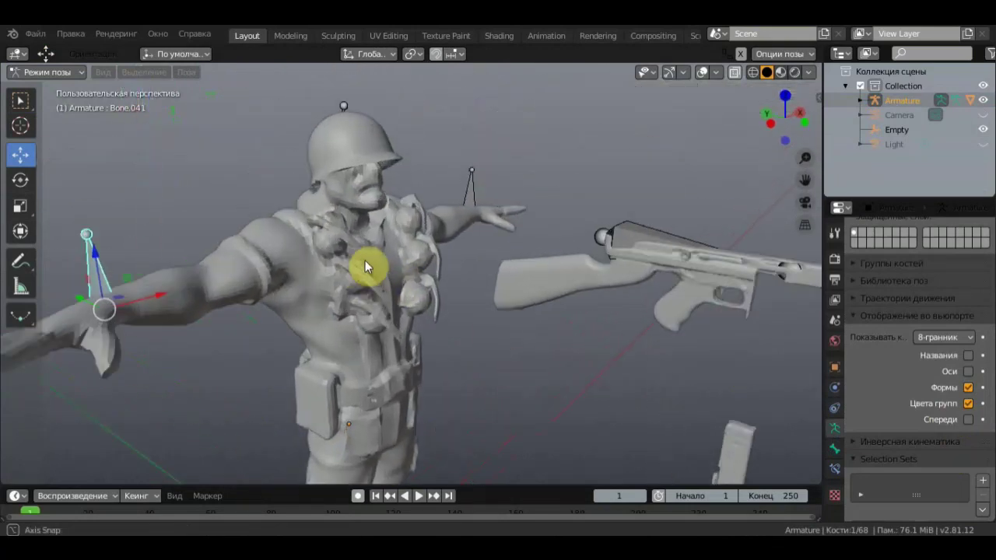
mouse_move(398, 300)
middle_down()
mouse_move(358, 309)
mouse_move(404, 300)
middle_up()
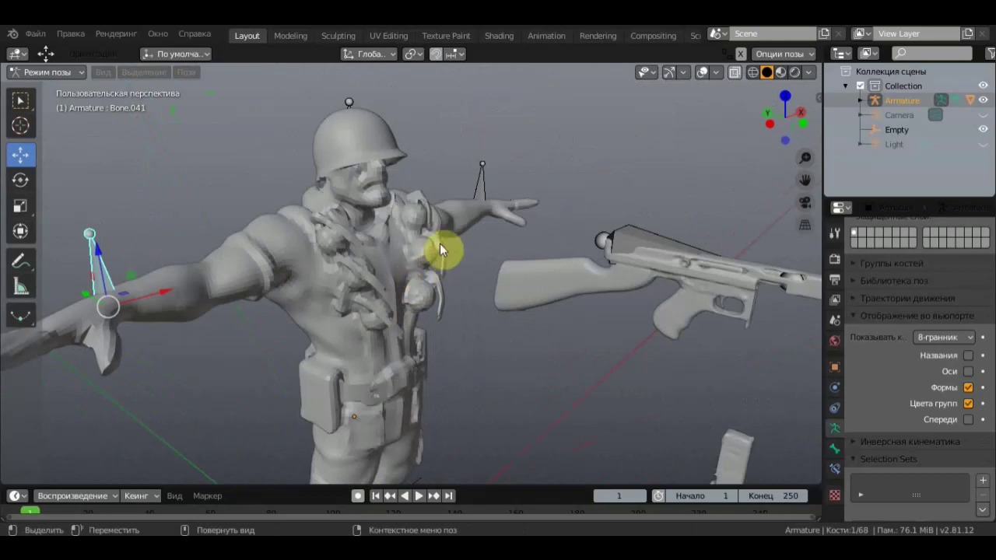
scroll(438, 260, down, 3)
mouse_move(445, 254)
middle_down()
mouse_move(471, 257)
mouse_move(531, 227)
mouse_move(523, 261)
mouse_move(483, 294)
mouse_move(472, 291)
mouse_move(560, 272)
mouse_move(514, 271)
mouse_move(529, 242)
middle_up()
click(371, 267)
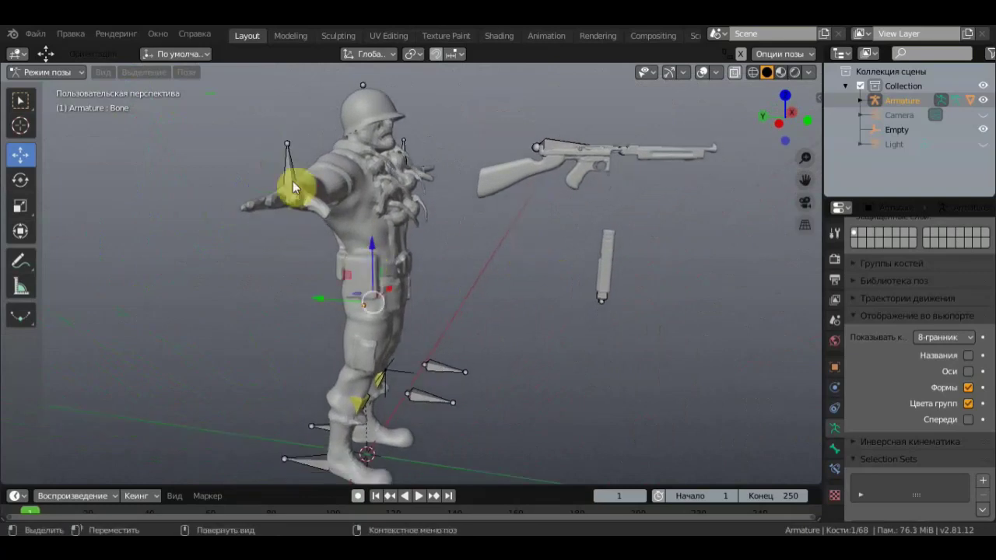
Step: Switch to Object Mode and select the soldier mesh with box selection active
click(63, 70)
click(65, 83)
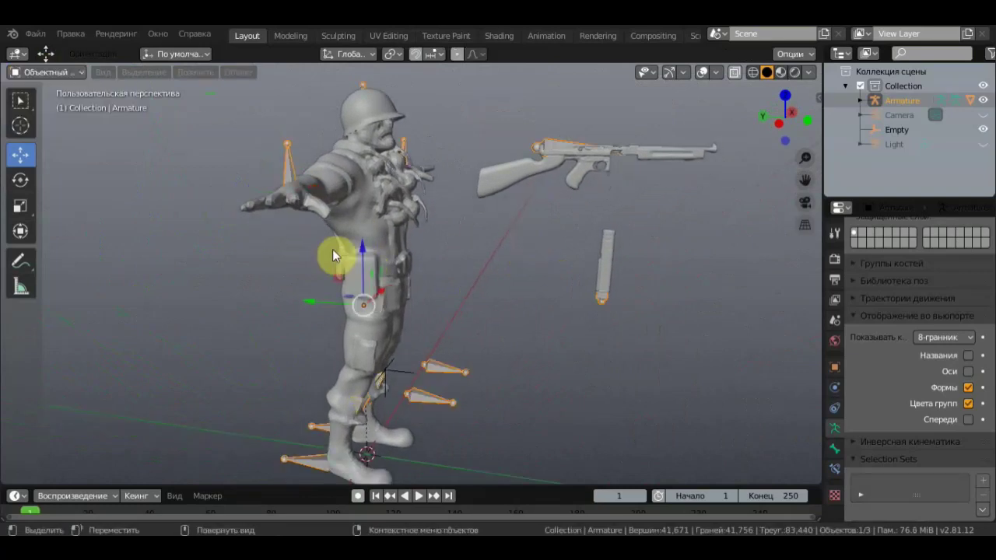
click(337, 227)
click(18, 103)
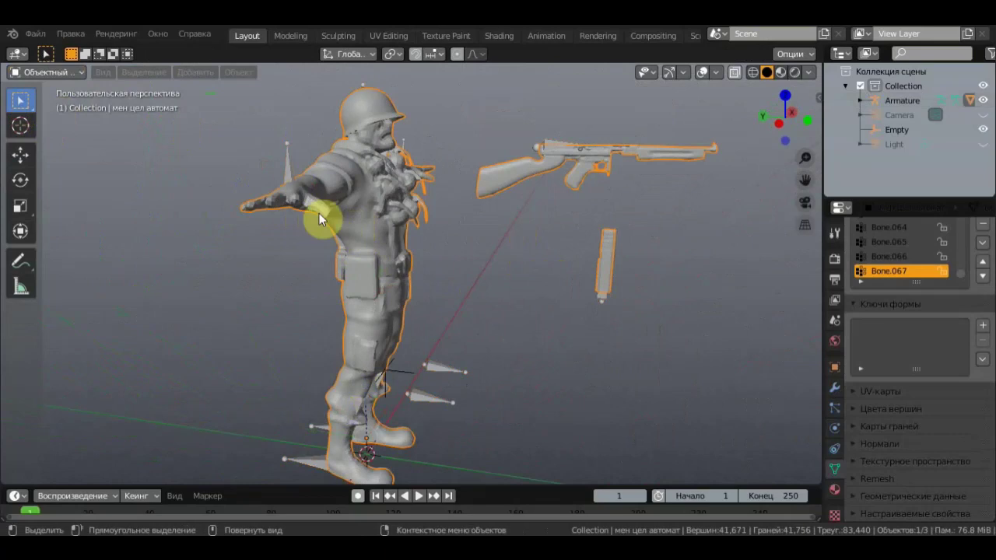
Step: Select the soldier's armature and enter Edit Mode with Tab
mouse_move(397, 249)
middle_down()
mouse_move(465, 268)
mouse_move(382, 263)
mouse_move(494, 256)
mouse_move(424, 261)
mouse_move(427, 190)
mouse_move(540, 204)
mouse_move(286, 179)
middle_up()
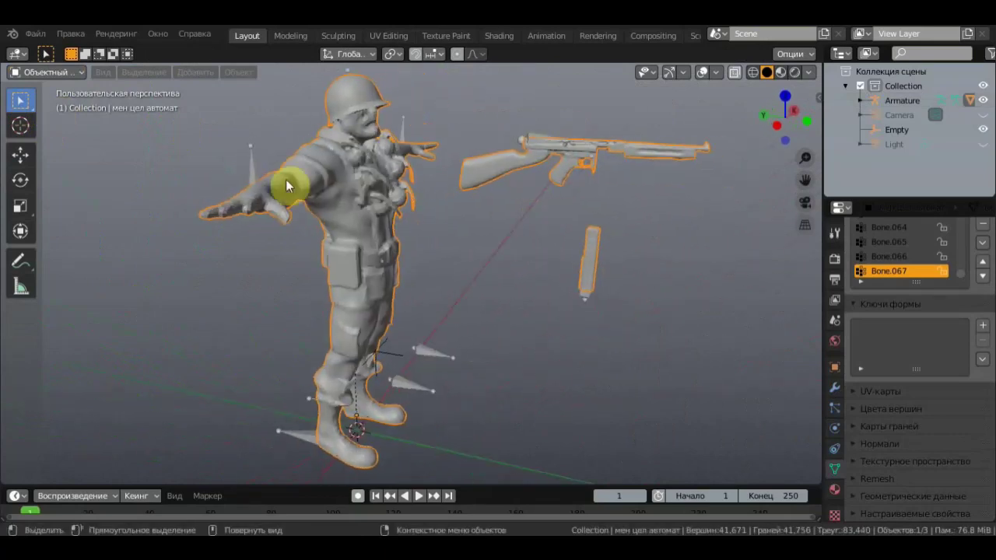
mouse_move(472, 225)
middle_down()
mouse_move(423, 213)
mouse_move(484, 216)
mouse_move(507, 231)
mouse_move(455, 221)
mouse_move(507, 214)
mouse_move(375, 194)
middle_up()
click(259, 178)
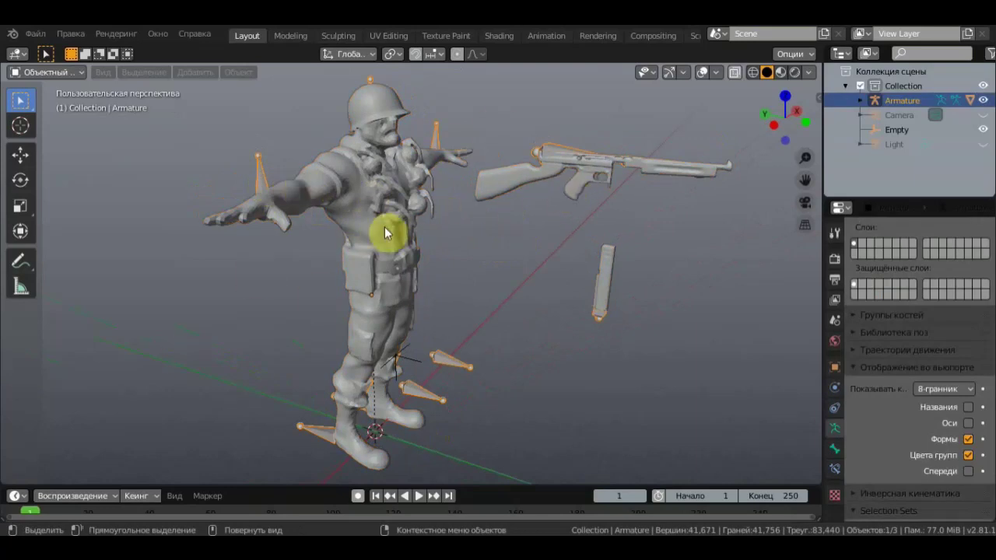
middle_drag(438, 234, 446, 227)
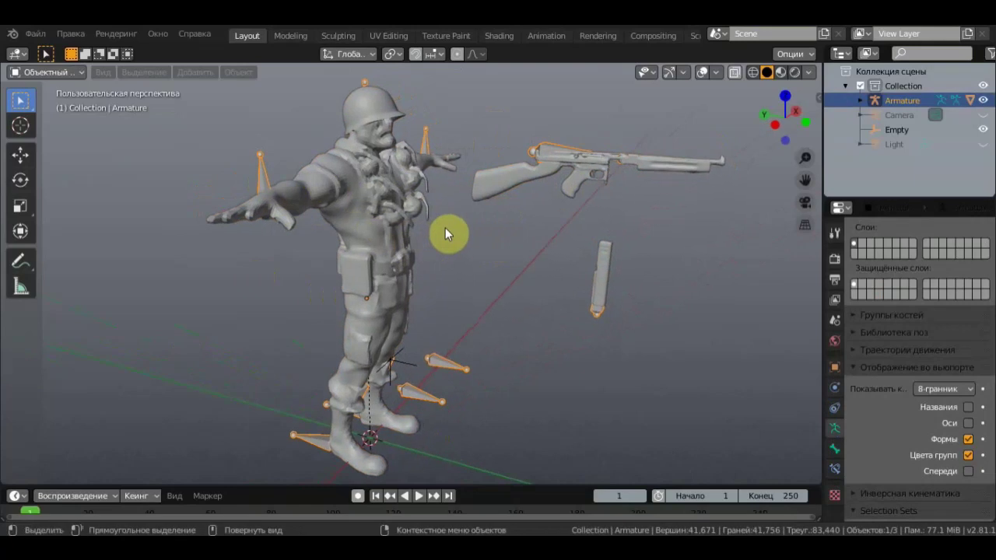
key(Tab)
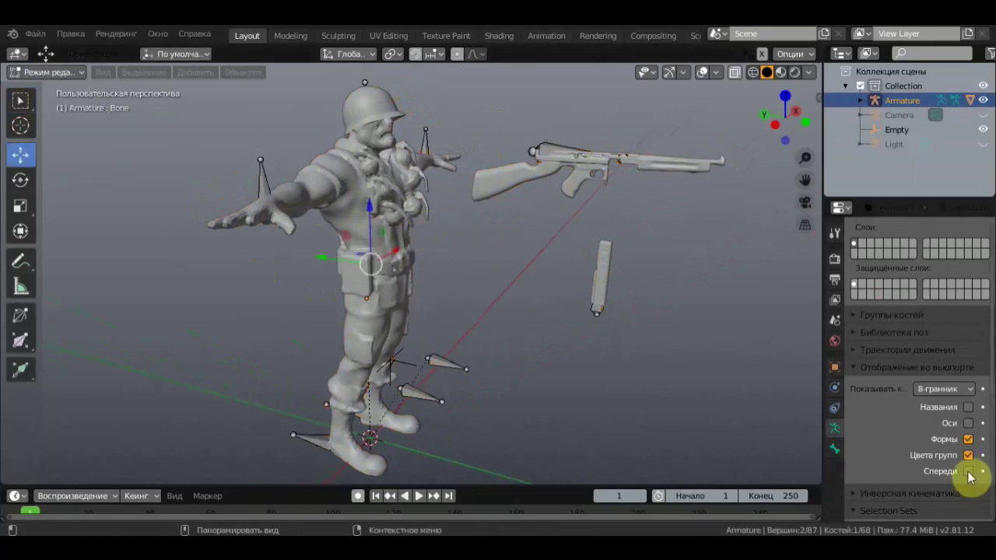
Step: Re-enable In Front and extrude Bone.068 from the neck joint out in front of the face
click(968, 471)
mouse_move(456, 227)
middle_down()
mouse_move(389, 296)
mouse_move(296, 234)
mouse_move(322, 234)
mouse_move(340, 278)
mouse_move(406, 267)
mouse_move(454, 223)
mouse_move(506, 223)
middle_up()
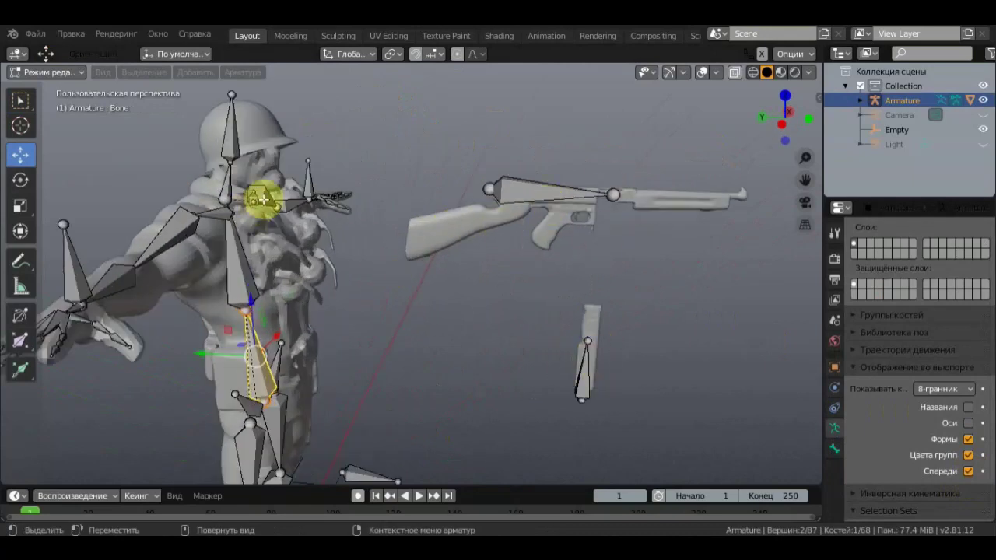
click(231, 162)
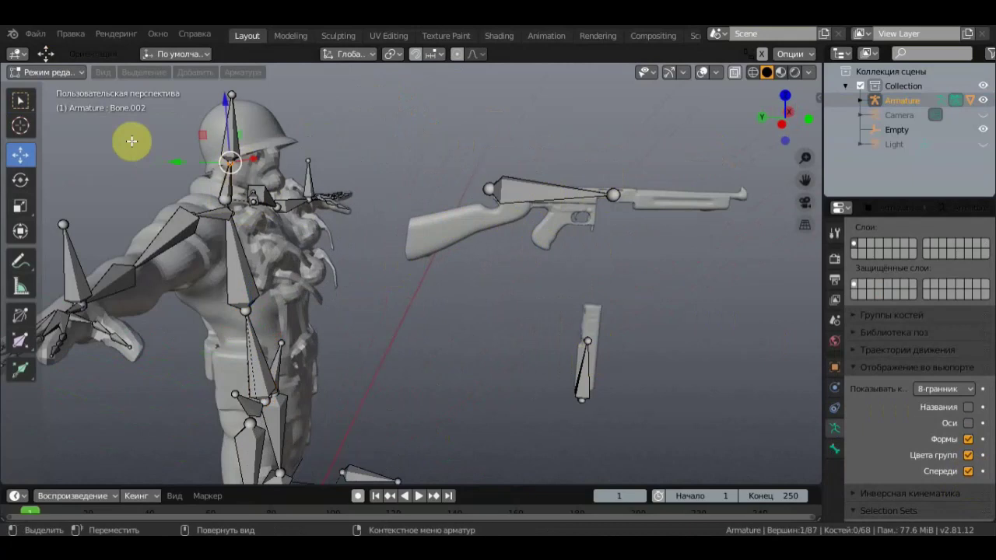
click(21, 100)
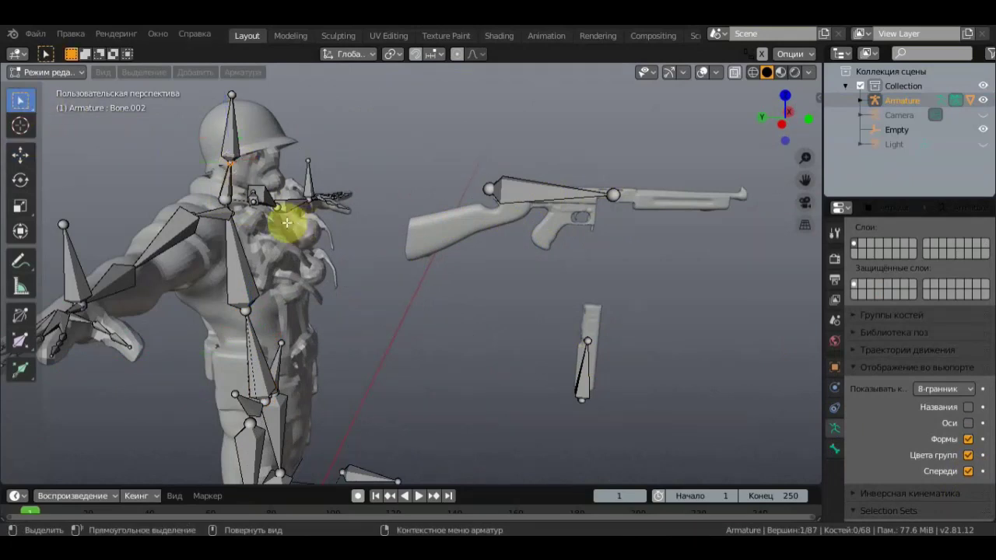
key(e)
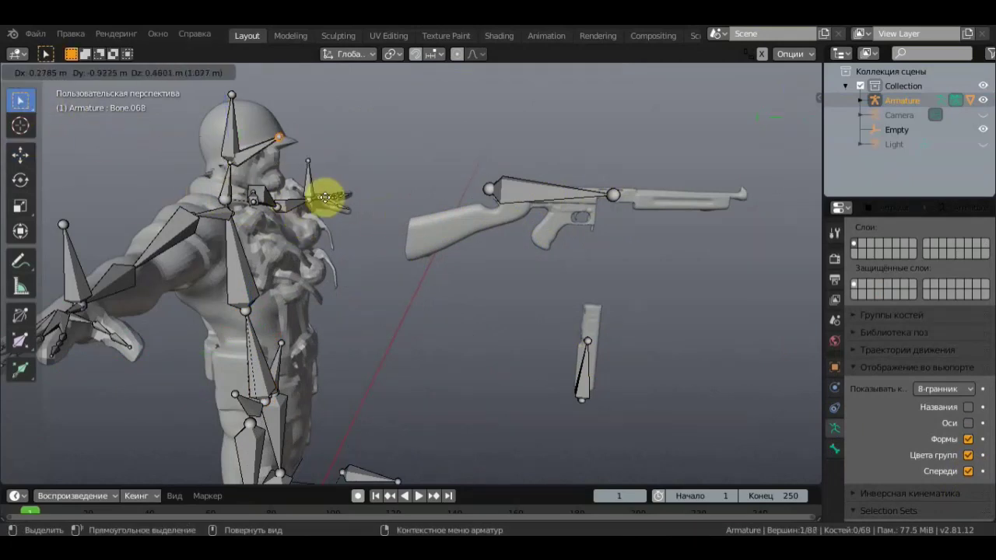
click(368, 216)
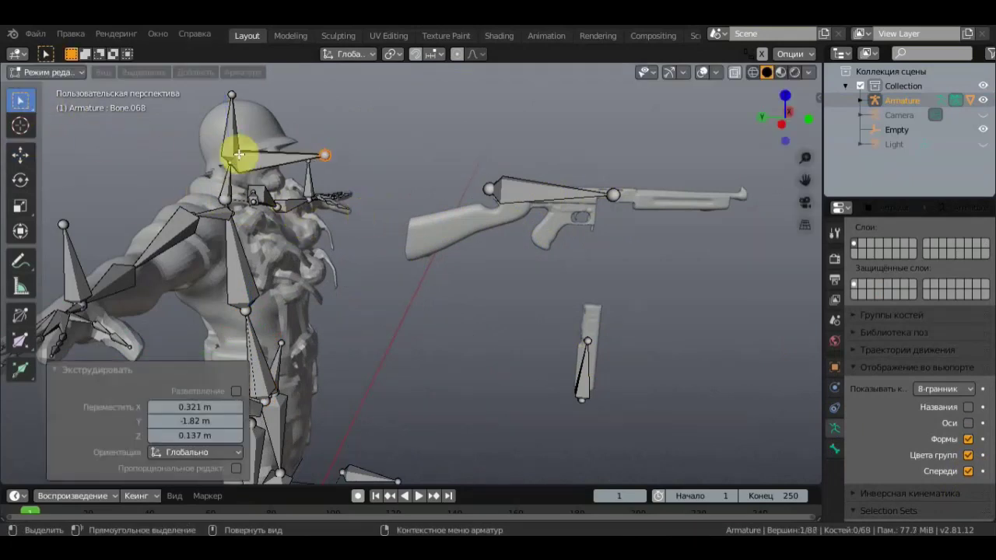
Step: Clear Bone.068's parent and move it over onto the gun
click(258, 162)
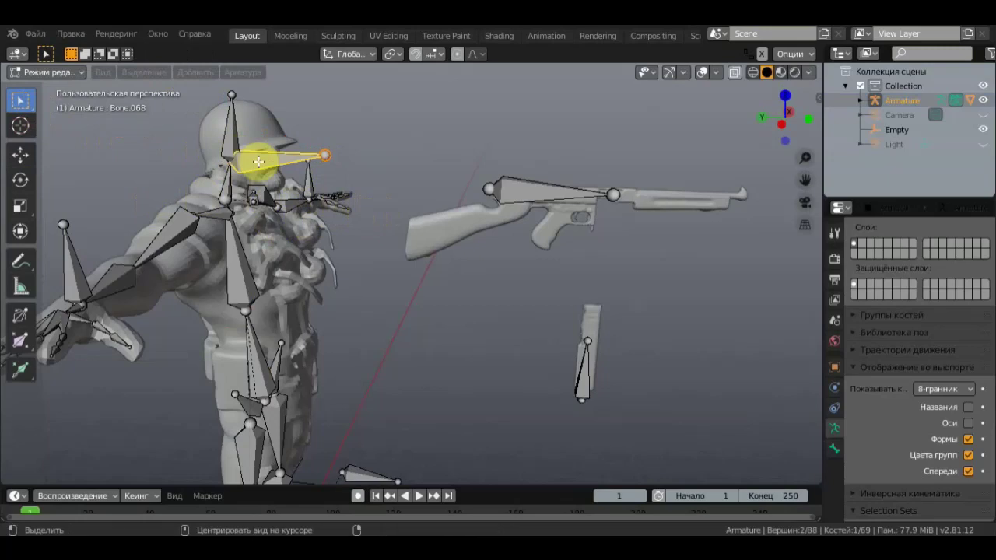
key(alt+p)
click(247, 183)
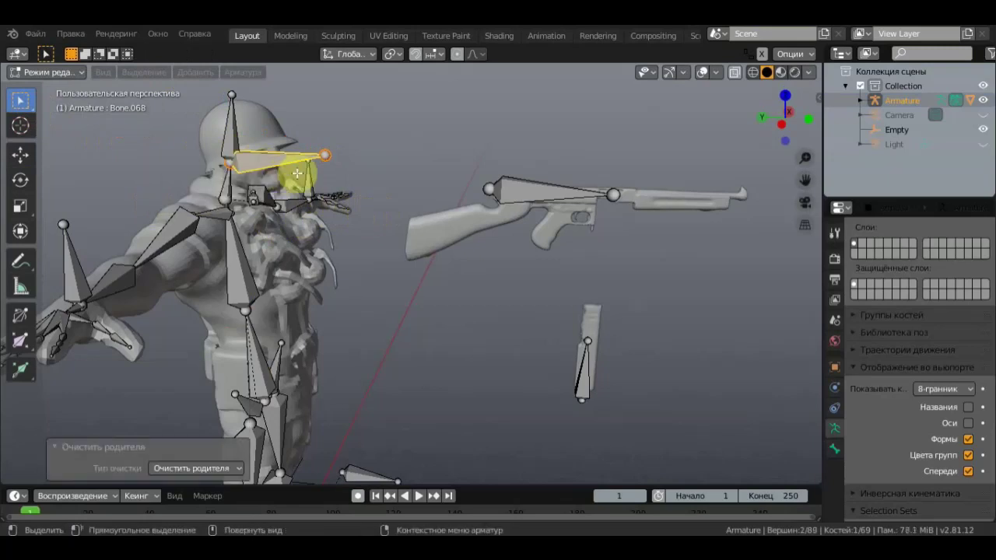
key(g)
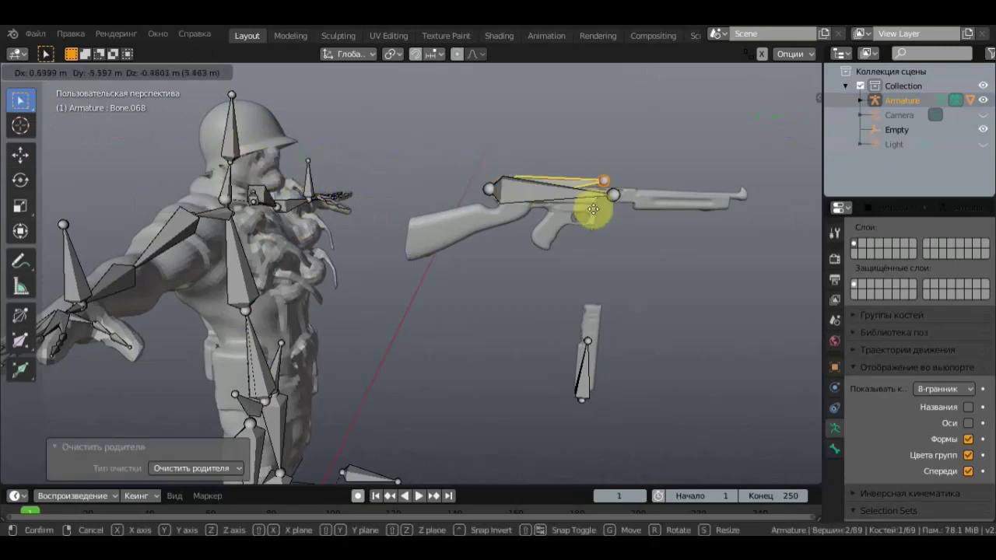
click(692, 214)
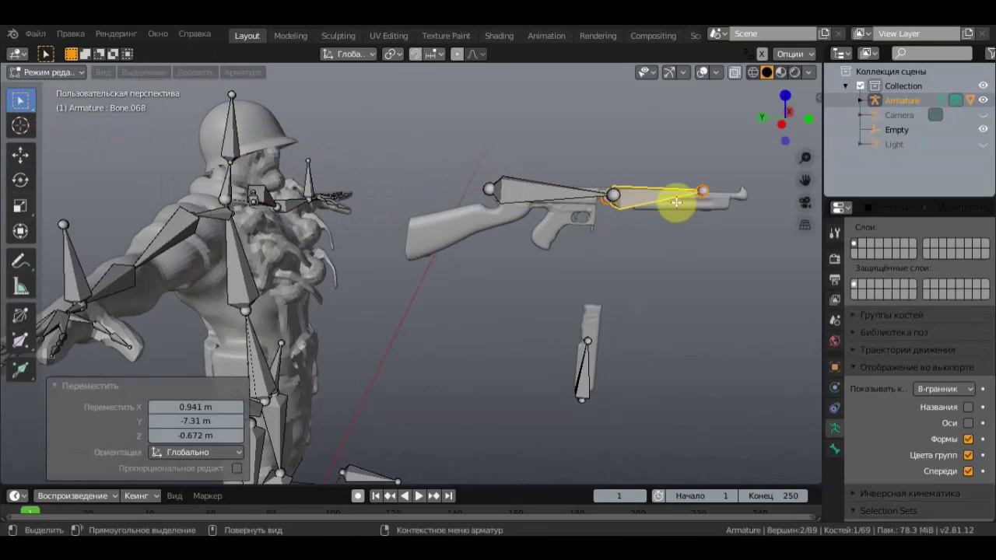
Step: Position Bone.068 near the gun's grip and scale it down to 0.238
mouse_move(568, 229)
middle_down()
mouse_move(471, 218)
mouse_move(498, 220)
middle_up()
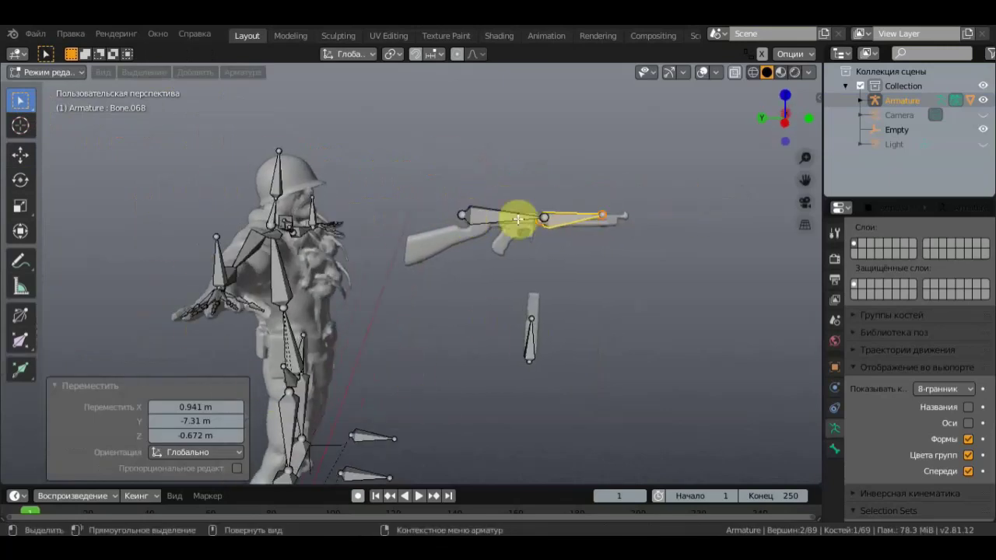
scroll(452, 251, up, 2)
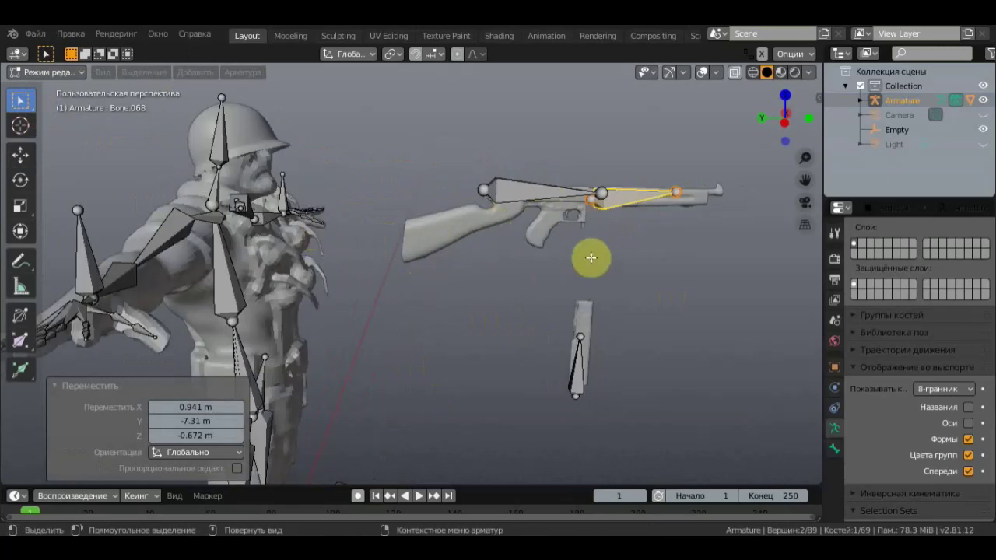
middle_drag(540, 229, 594, 211)
drag(588, 228, 485, 245)
scroll(502, 241, up, 3)
mouse_move(502, 242)
middle_down()
mouse_move(549, 216)
mouse_move(605, 231)
mouse_move(522, 215)
mouse_move(621, 209)
middle_up()
scroll(515, 217, up, 2)
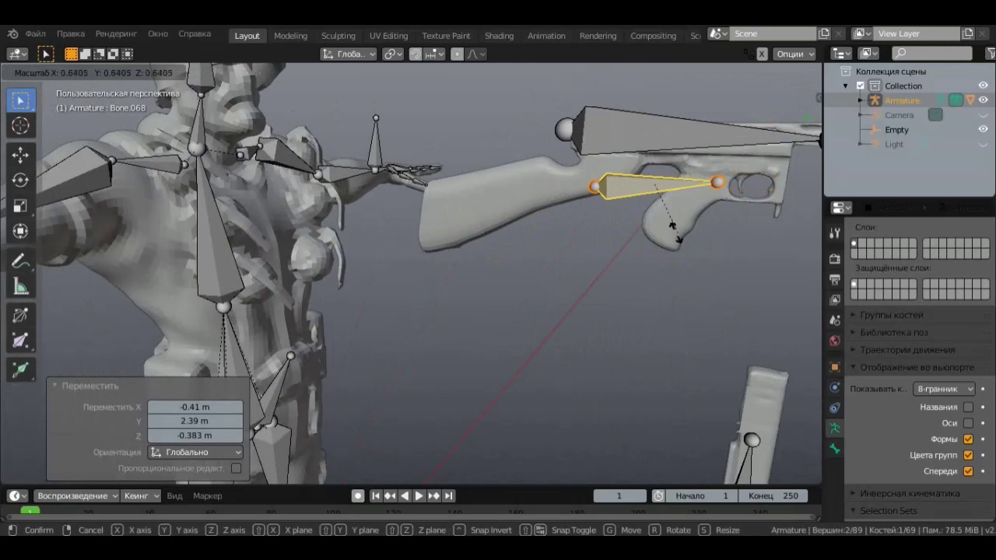
click(652, 195)
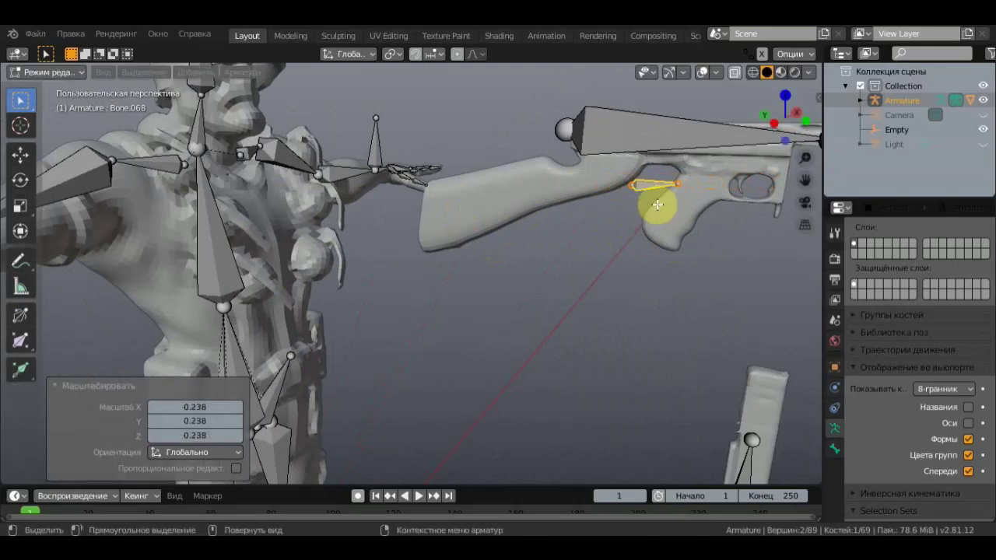
Step: Reposition the small gun bone inside the rifle's receiver
middle_drag(638, 278, 527, 345)
mouse_move(567, 311)
middle_down()
mouse_move(586, 333)
mouse_move(558, 329)
middle_up()
key(g)
click(498, 280)
mouse_move(506, 284)
middle_down()
mouse_move(639, 269)
mouse_move(693, 247)
mouse_move(631, 176)
middle_up()
key(g)
click(647, 252)
Step: Move the large gun bone Bone.066 by 0.456, -0.662, 0.765 m to float above the rifle
click(595, 178)
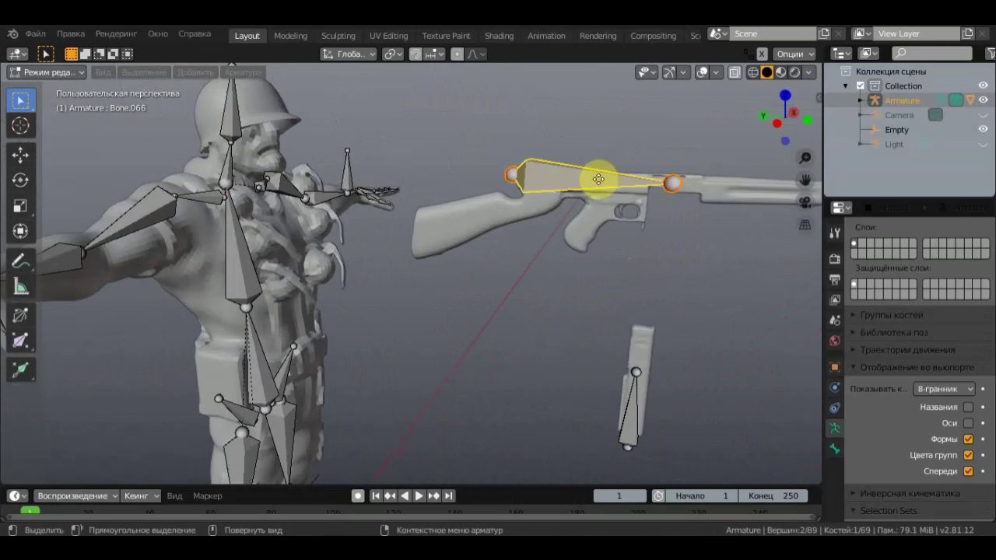
key(g)
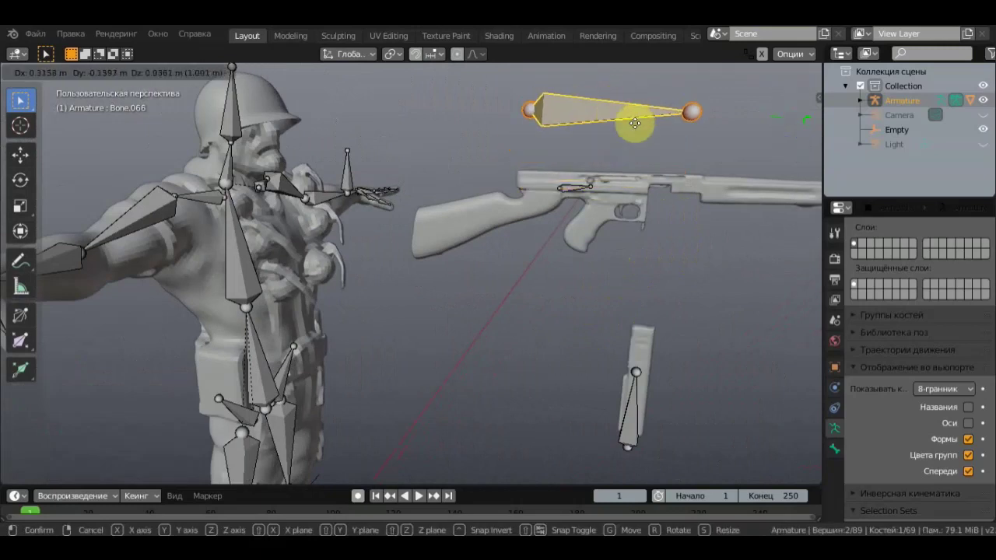
click(650, 122)
mouse_move(551, 194)
middle_down()
mouse_move(589, 160)
mouse_move(675, 205)
middle_up()
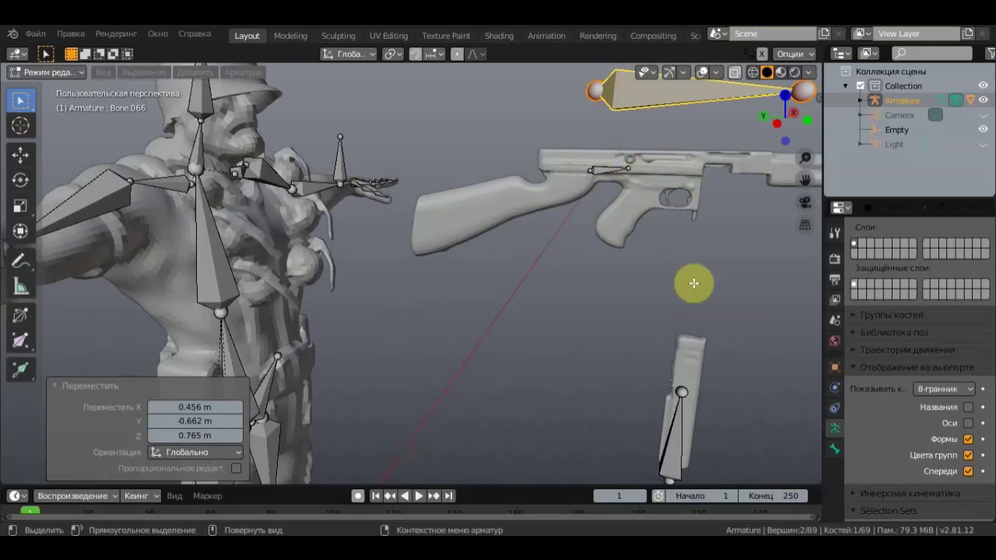
middle_drag(700, 273, 583, 309)
mouse_move(716, 178)
middle_down()
mouse_move(640, 275)
mouse_move(662, 282)
middle_up()
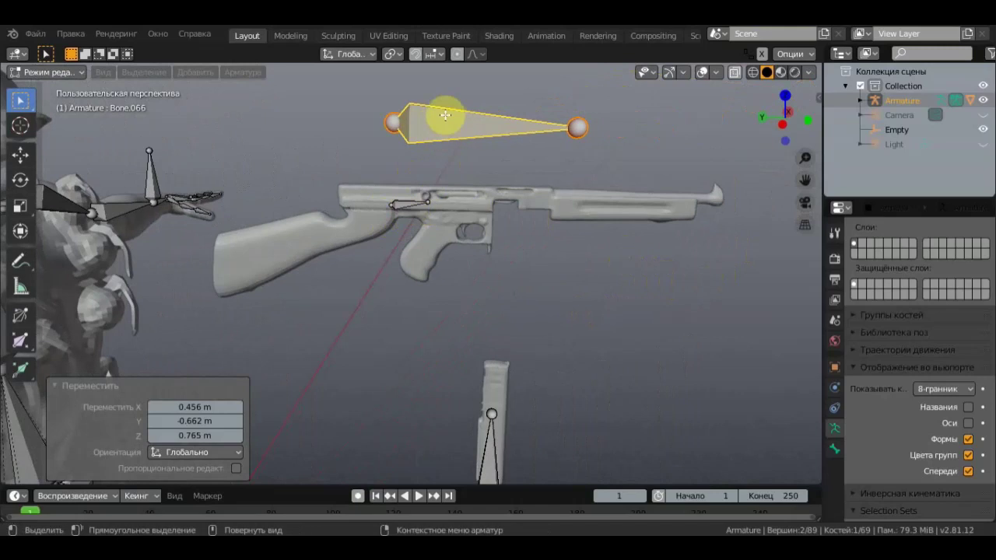
click(403, 205)
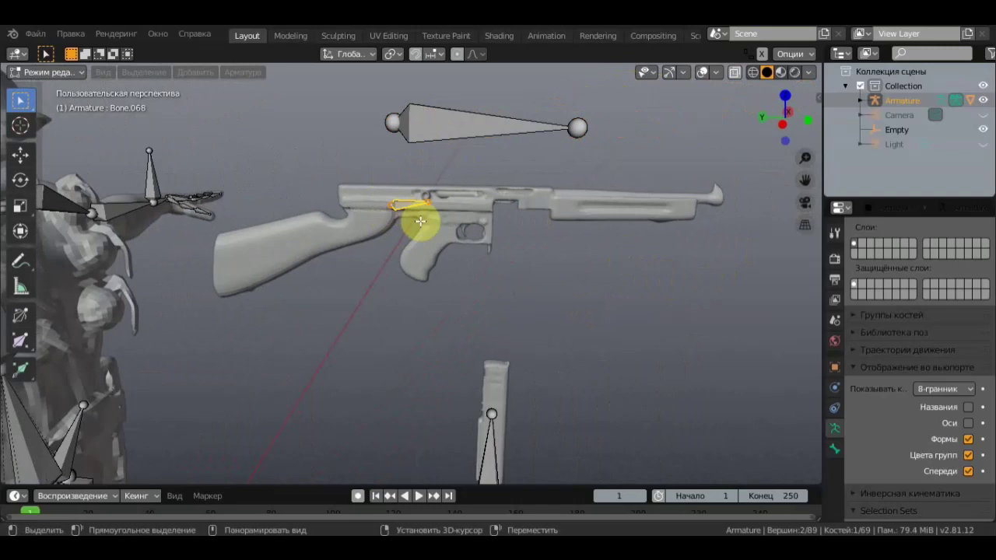
Step: Duplicate the small bone into Bone.069, scale it to 0.525, rotate it upright, and place it at the trigger
key(e)
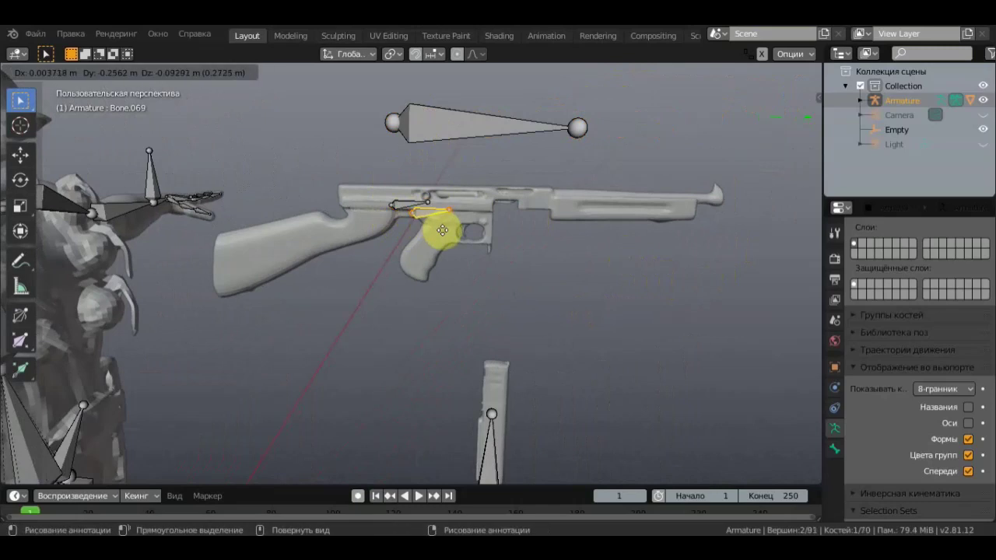
click(525, 266)
scroll(525, 267, up, 3)
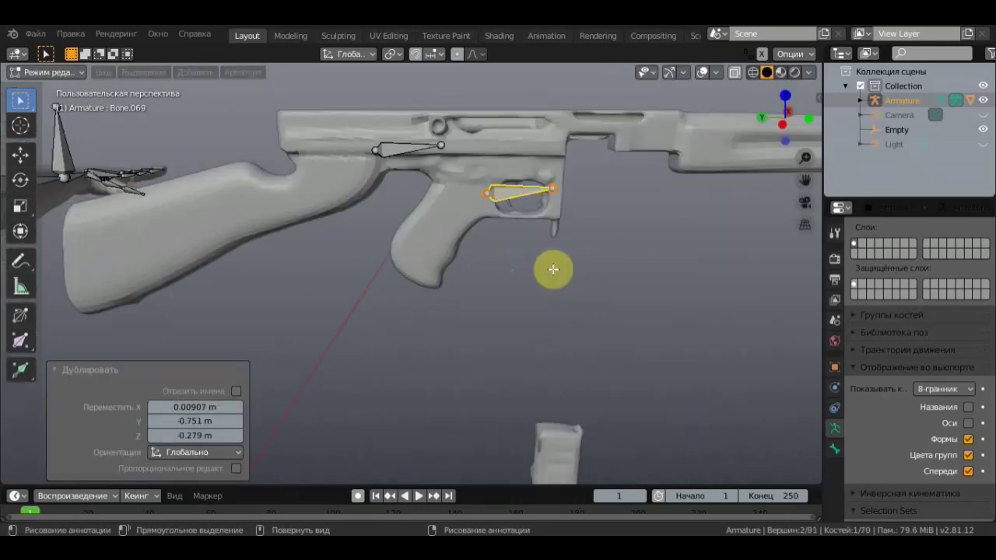
key(s)
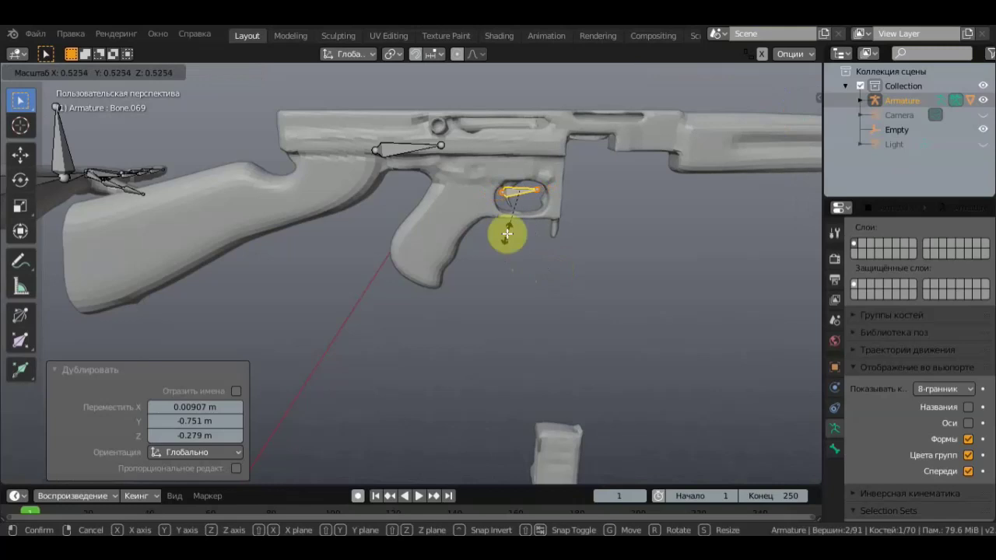
click(507, 229)
key(r)
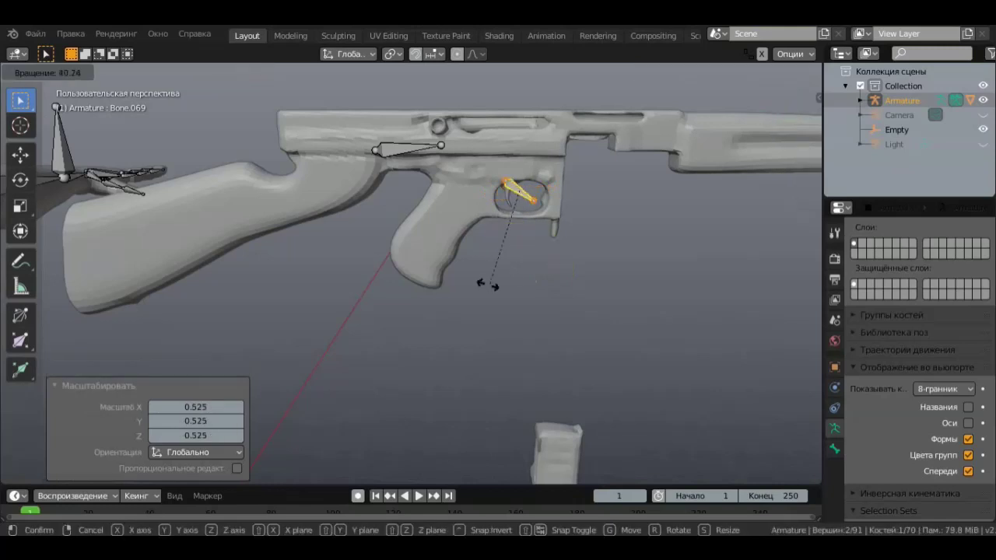
click(488, 285)
key(g)
click(470, 271)
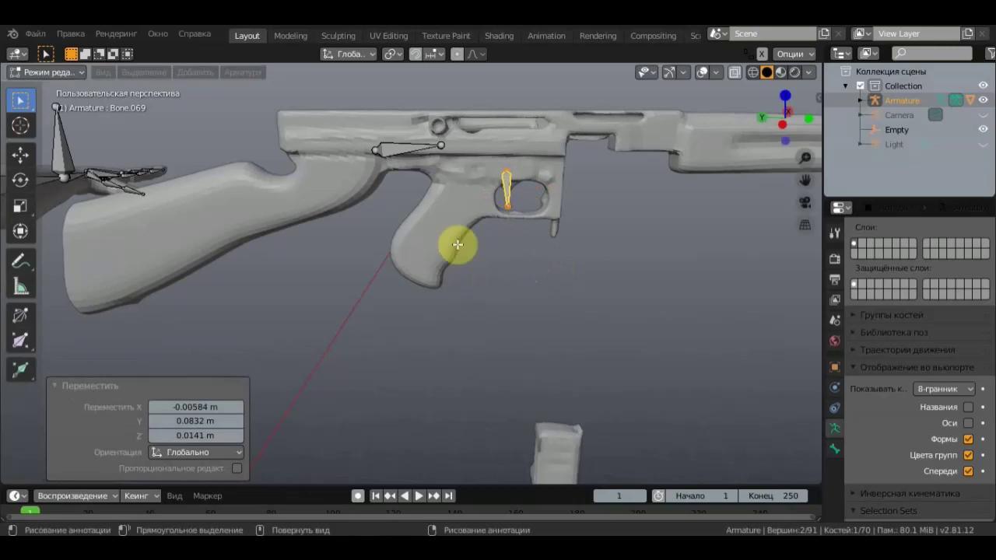
Step: Move Bone.068 onto the top of the receiver and select it with the trigger bone
click(397, 152)
key(g)
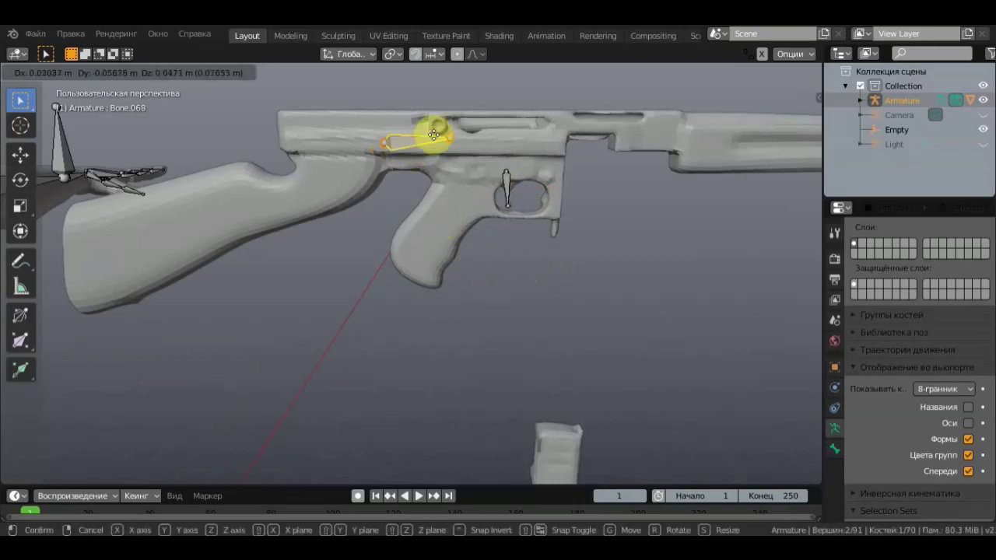
click(455, 124)
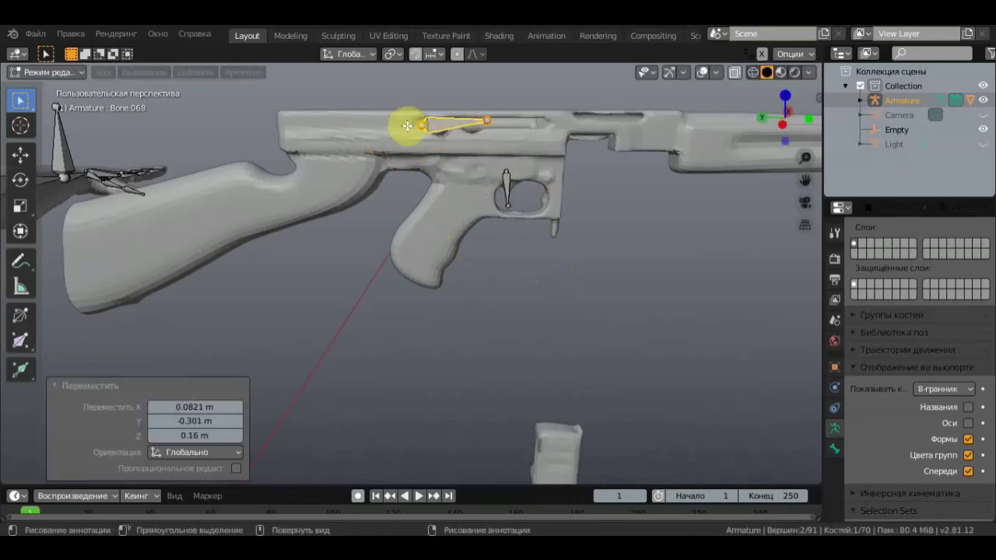
scroll(473, 187, down, 3)
middle_drag(498, 237, 503, 243)
shift+click(485, 234)
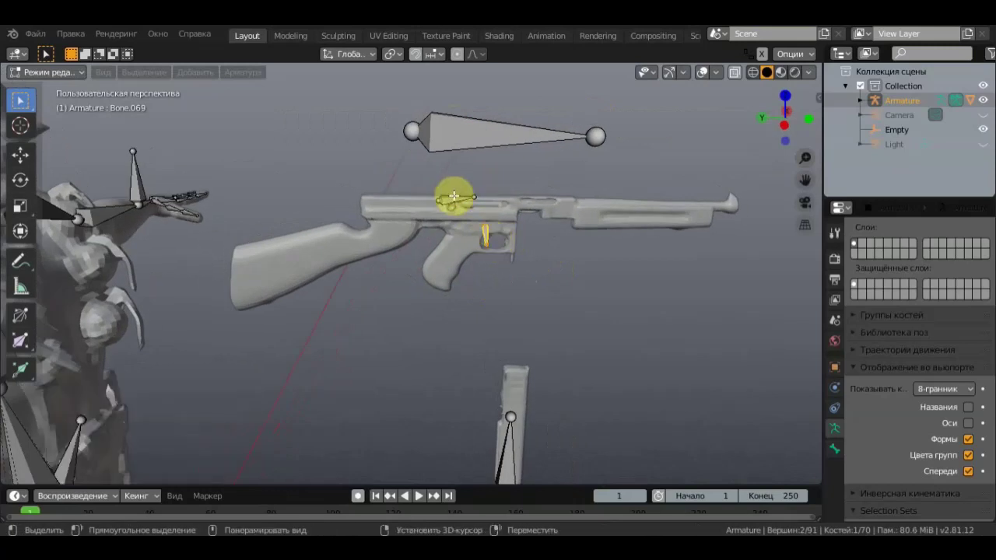
Step: Parent both small gun bones to Bone.066 with Keep Offset
shift+click(475, 140)
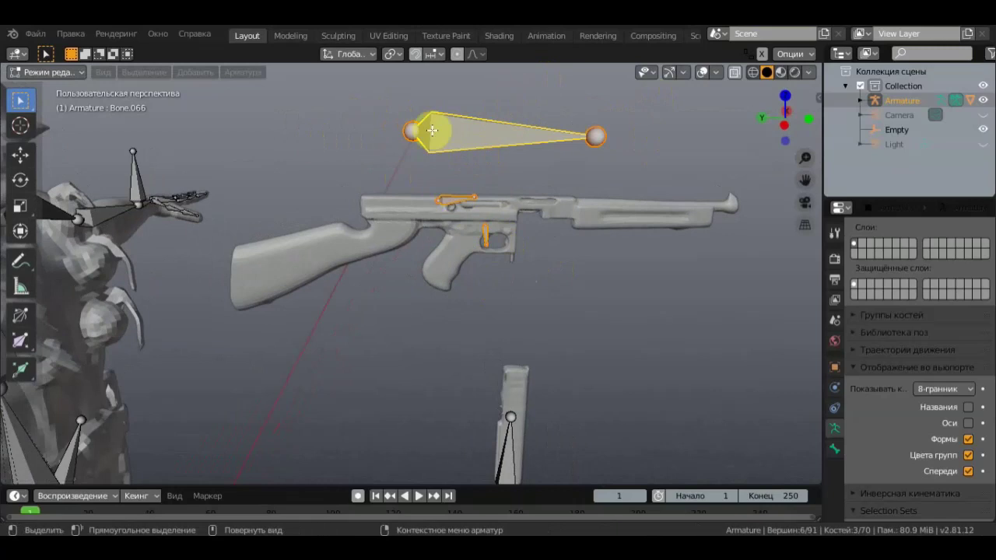
key(ctrl+p)
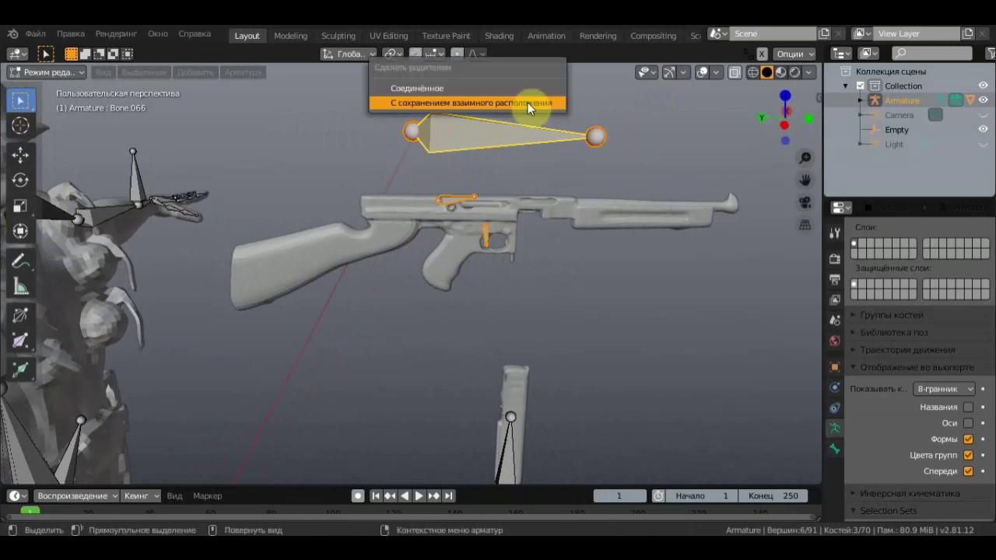
click(528, 103)
click(495, 138)
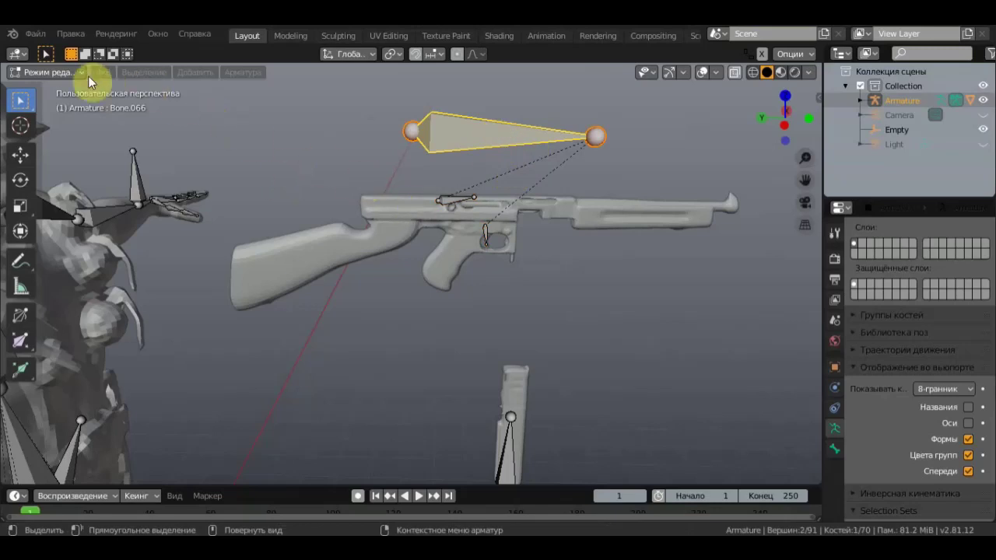
Step: Switch the armature back to Object Mode and view the whole soldier
click(70, 72)
click(71, 89)
mouse_move(74, 84)
middle_down()
mouse_move(256, 173)
mouse_move(267, 204)
middle_up()
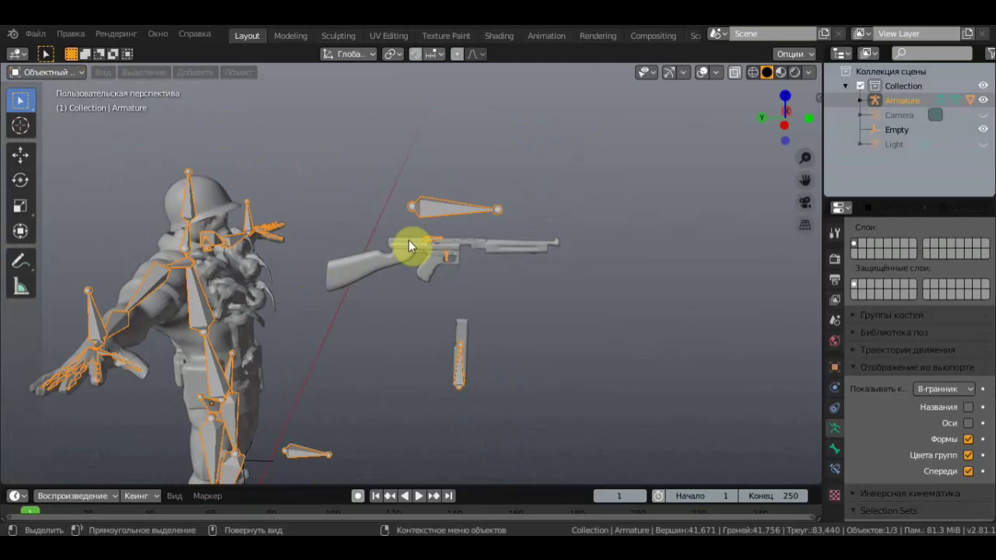
Step: In Edit Mode, move Bone.066 along the Thompson's barrel
scroll(405, 244, up, 2)
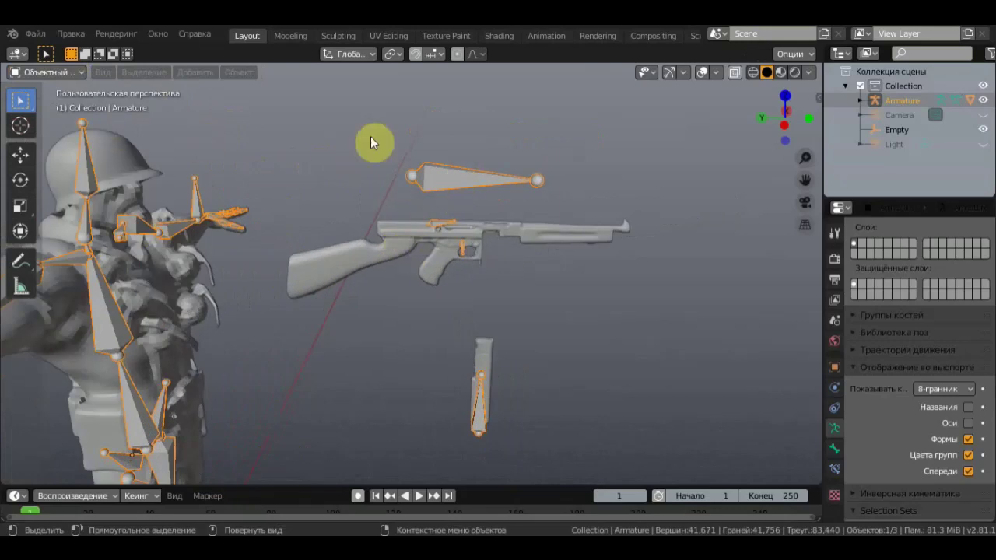
key(Tab)
click(456, 182)
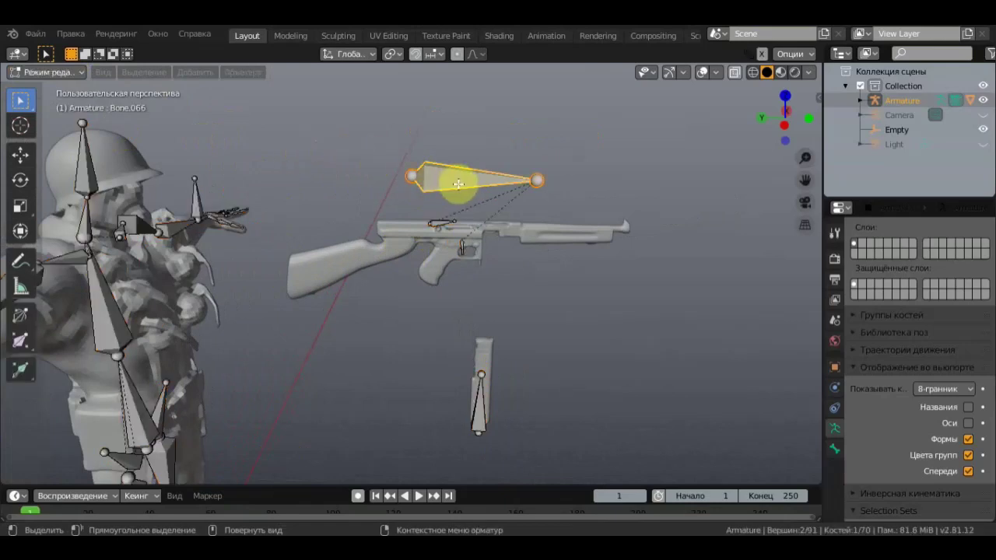
key(g)
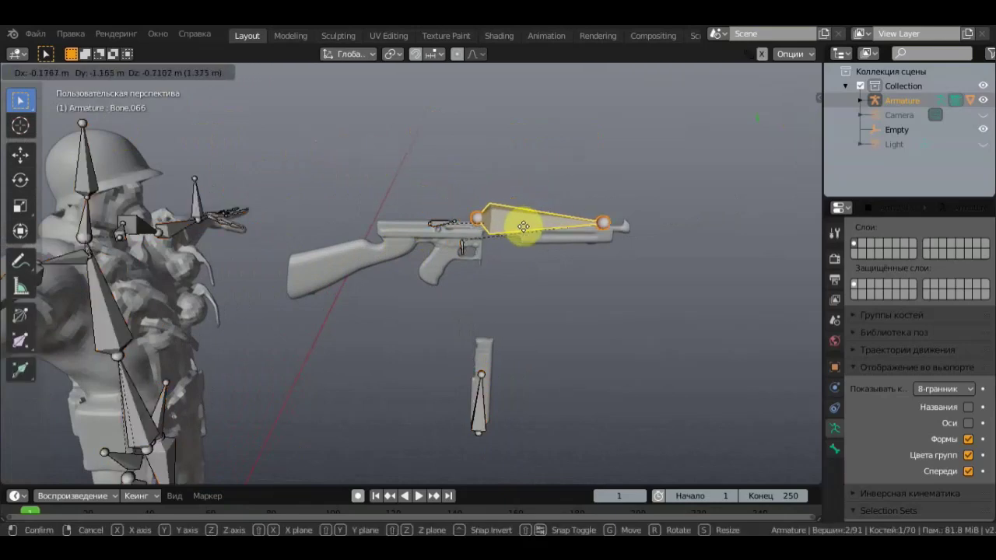
click(553, 232)
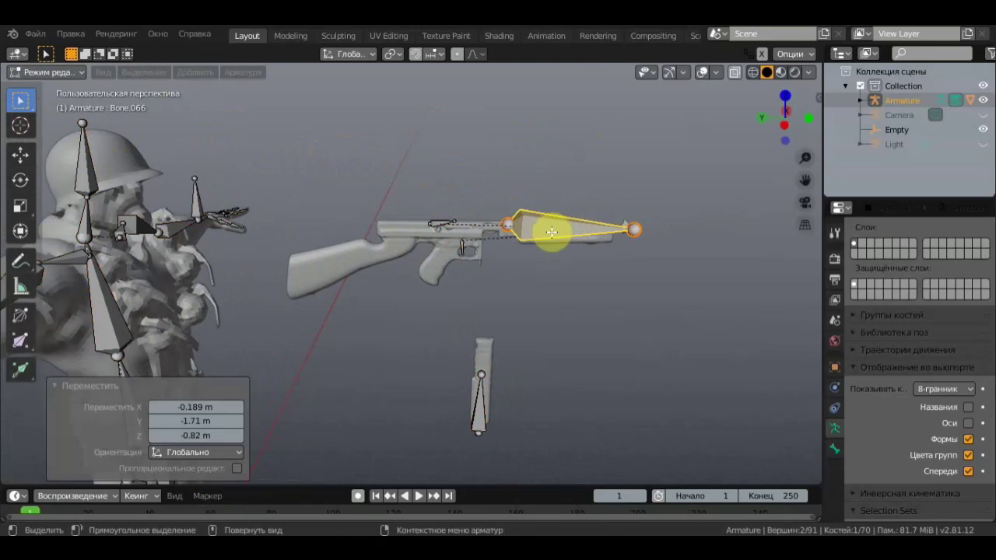
Step: Nudge the small receiver bone and trigger bone Bone.069 into place on the gun
click(443, 226)
key(g)
click(443, 230)
mouse_move(467, 256)
middle_down()
mouse_move(416, 371)
mouse_move(428, 323)
middle_up()
key(g)
click(423, 323)
click(451, 299)
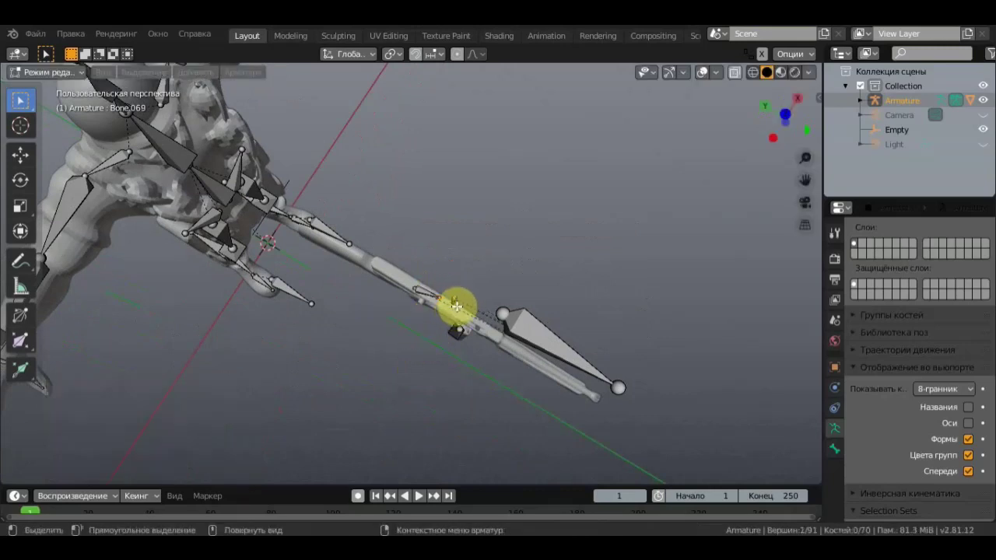
key(g)
click(443, 311)
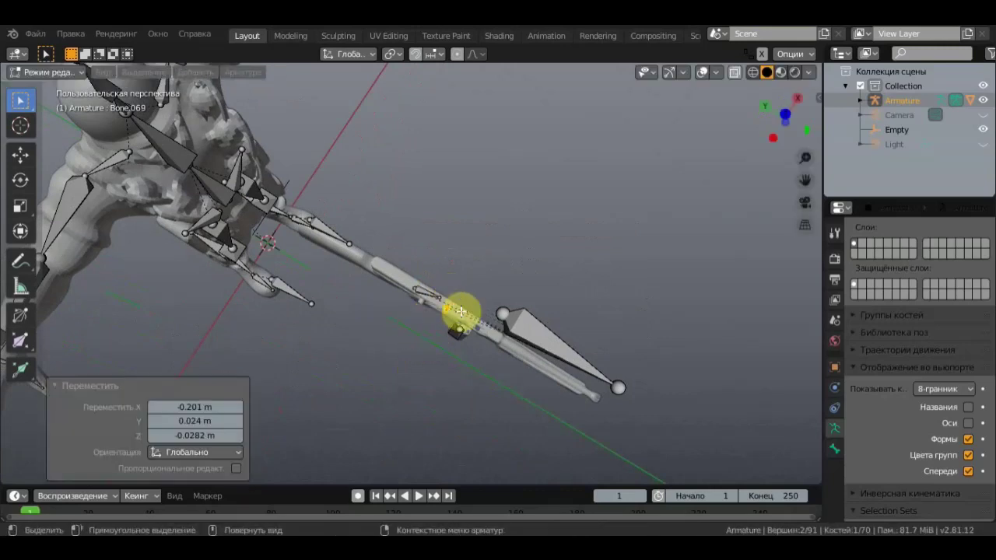
Step: Refine Bone.066's final position along the barrel and return the armature to Object Mode
click(503, 337)
key(g)
click(531, 307)
mouse_move(531, 307)
middle_down()
mouse_move(578, 222)
mouse_move(568, 215)
middle_up()
key(g)
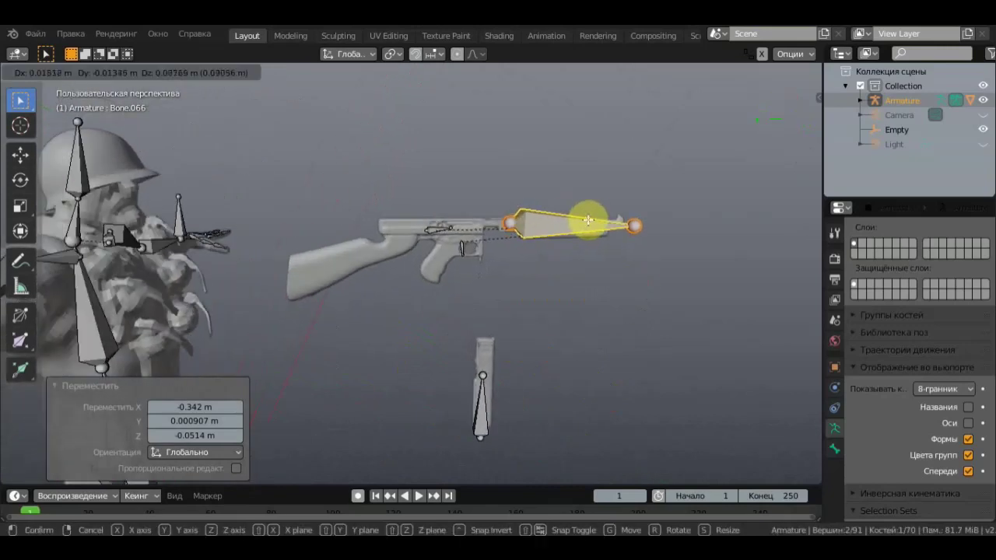
click(589, 220)
key(ctrl+Tab)
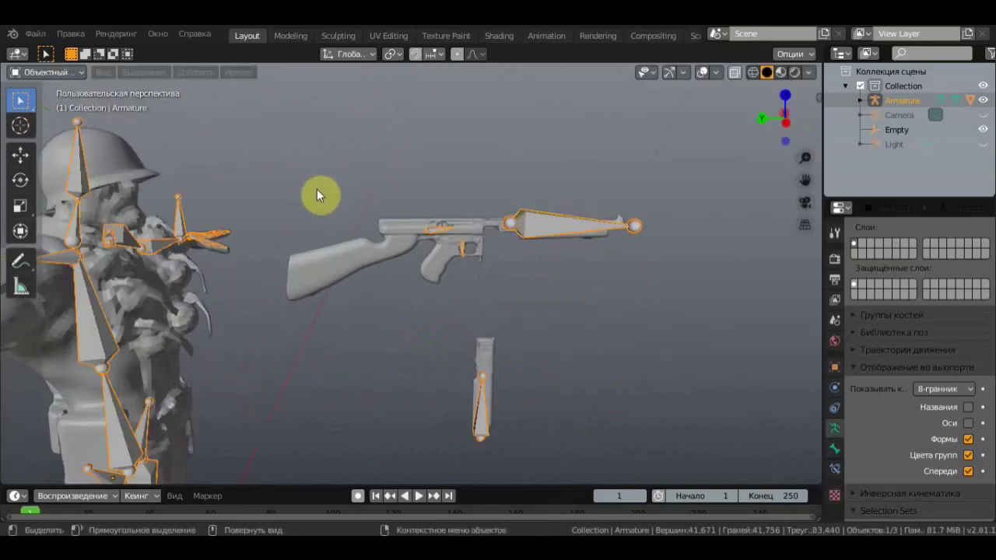
Step: Select the soldier mesh, then the armature, and parent with Automatic Weights
middle_drag(320, 194, 307, 205)
middle_drag(185, 271, 187, 307)
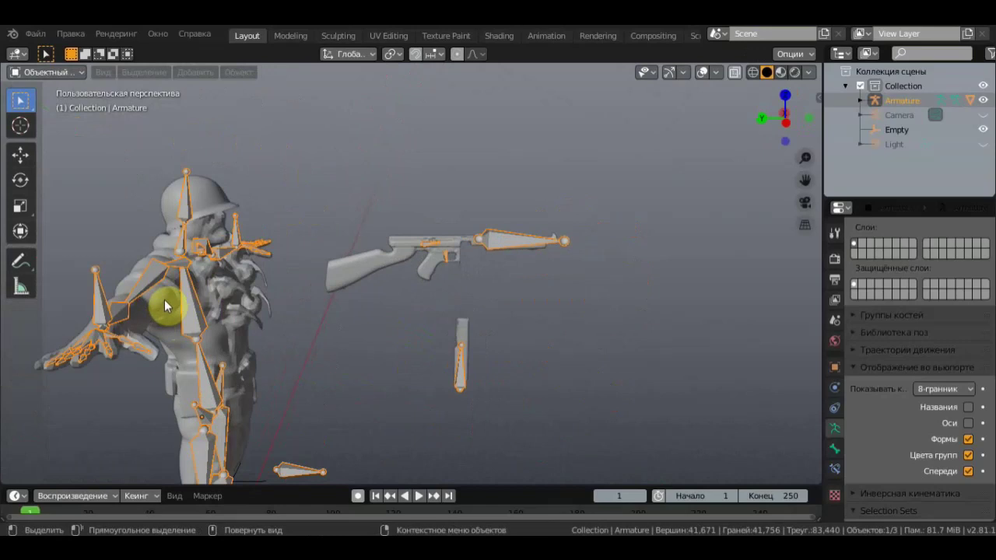
click(164, 302)
middle_drag(249, 288, 333, 238)
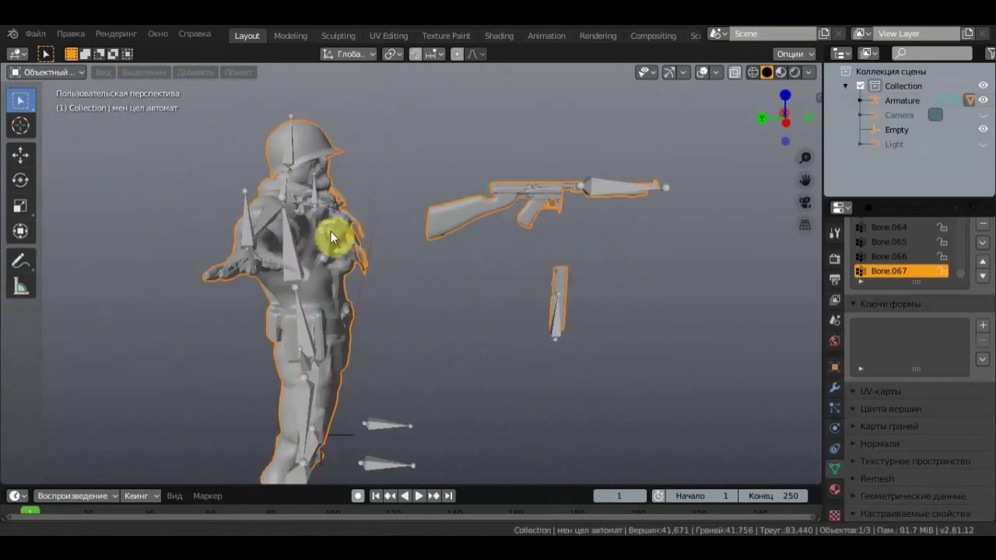
shift+click(286, 259)
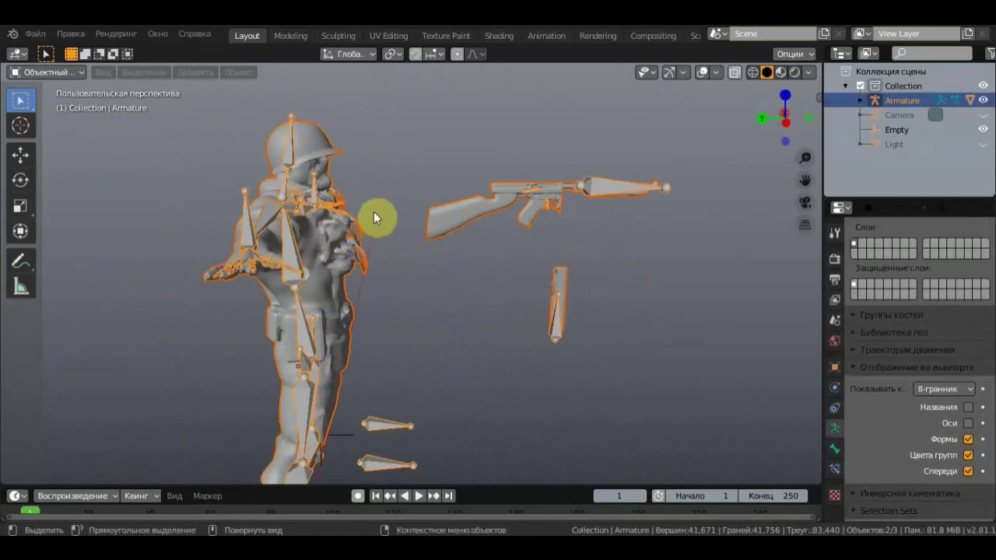
middle_drag(355, 201, 344, 252)
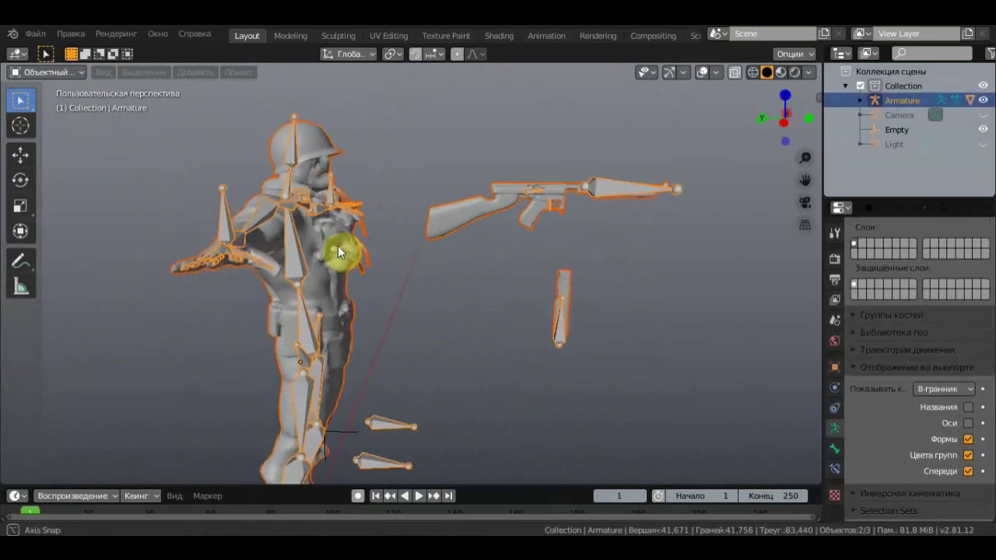
key(ctrl+p)
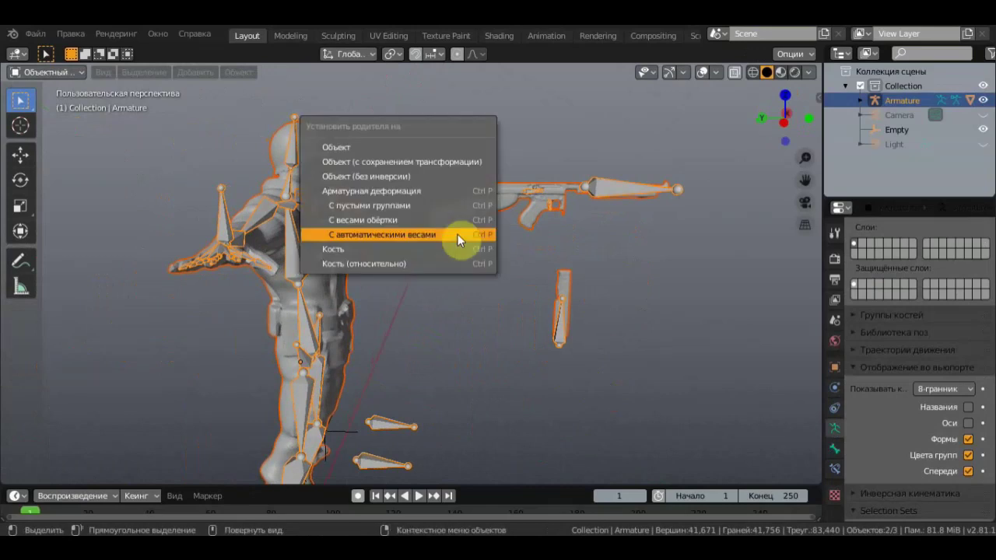
click(457, 235)
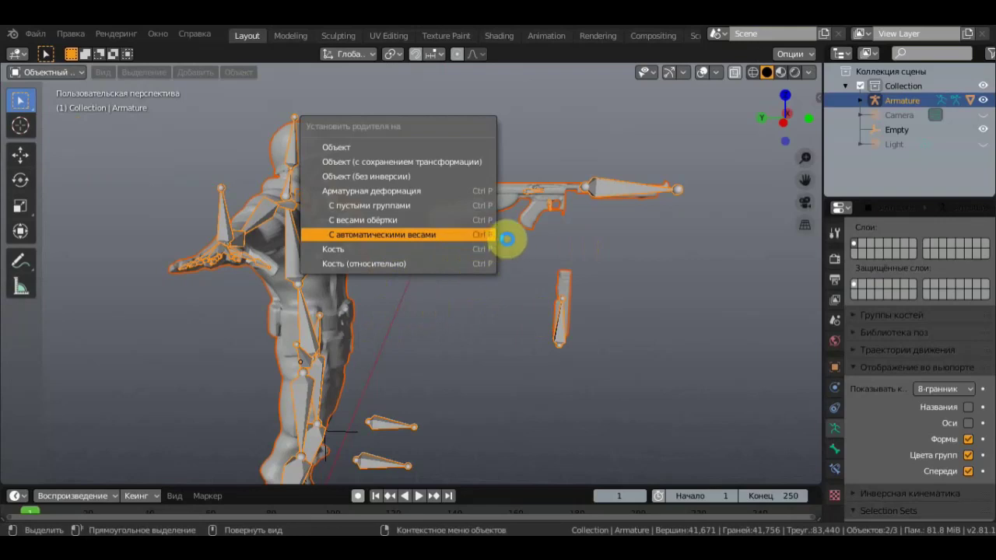
Step: Zoom in on the soldier and leave only the armature selected
mouse_move(519, 239)
middle_down()
mouse_move(590, 206)
mouse_move(473, 244)
middle_up()
scroll(595, 205, up, 2)
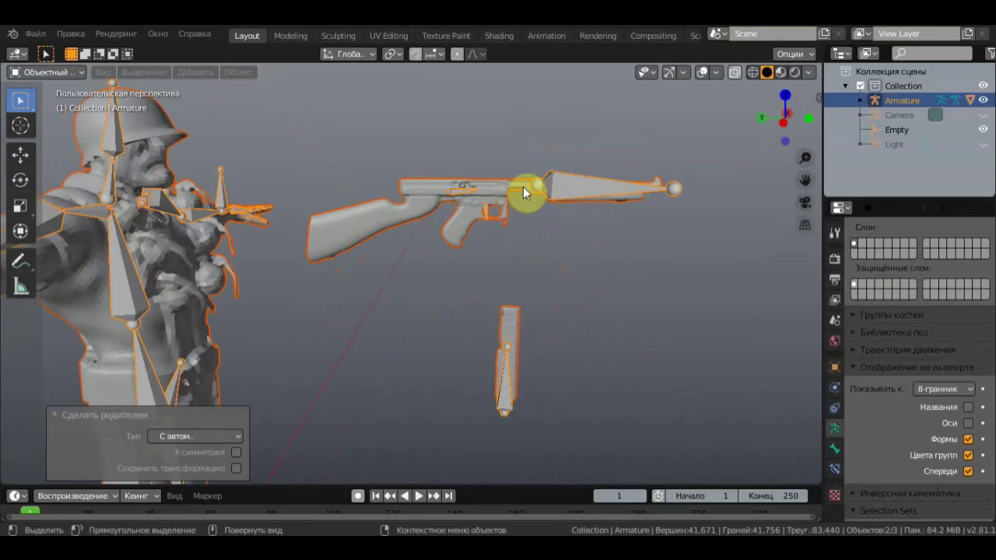
click(535, 184)
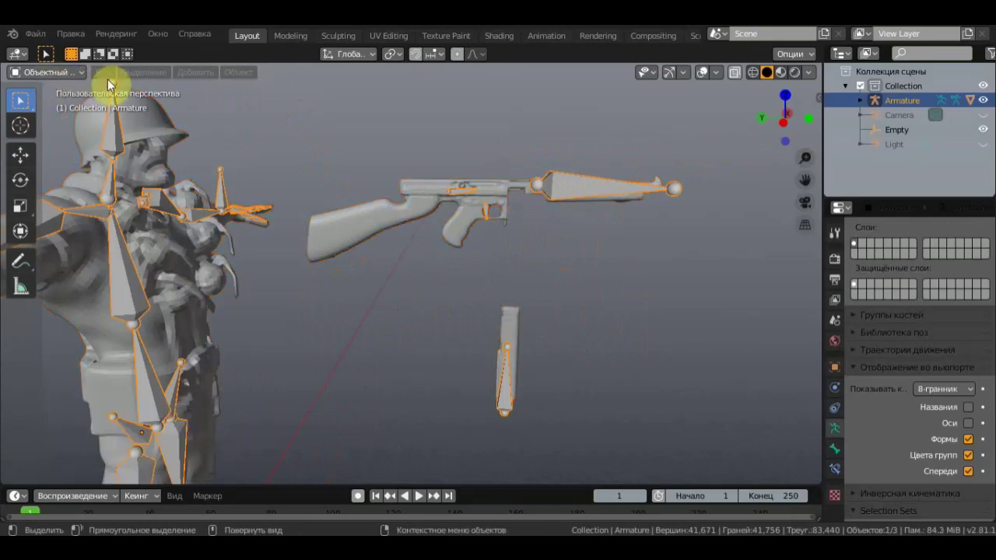
Step: Switch the armature to Pose Mode and zoom in on the gun's grip and trigger
click(75, 73)
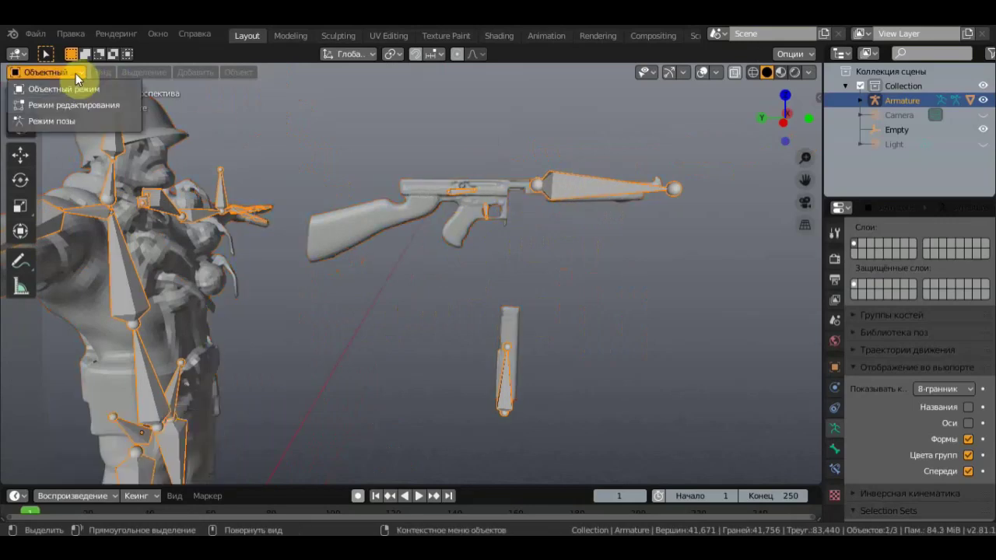
click(77, 119)
shift+middle_drag(482, 154, 434, 161)
scroll(437, 170, up, 5)
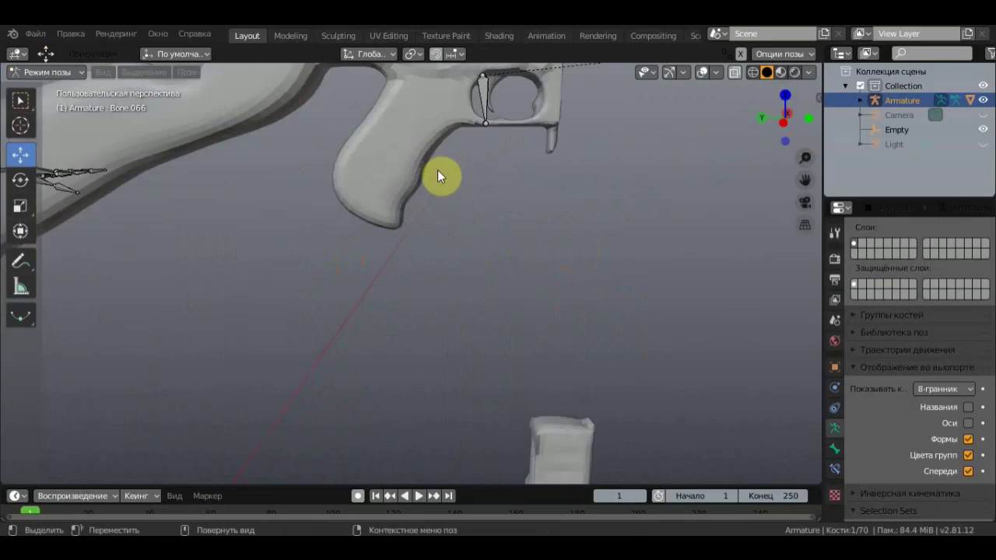
scroll(450, 202, up, 3)
mouse_move(454, 247)
middle_down()
mouse_move(455, 261)
mouse_move(470, 238)
middle_up()
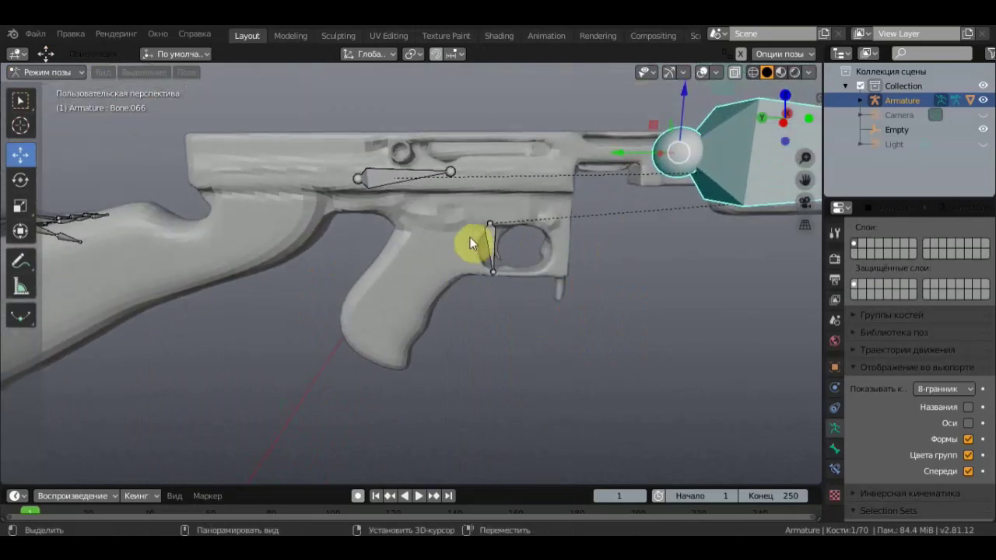
Step: Select the bolt bone above the trigger and move it twice to test it
click(404, 179)
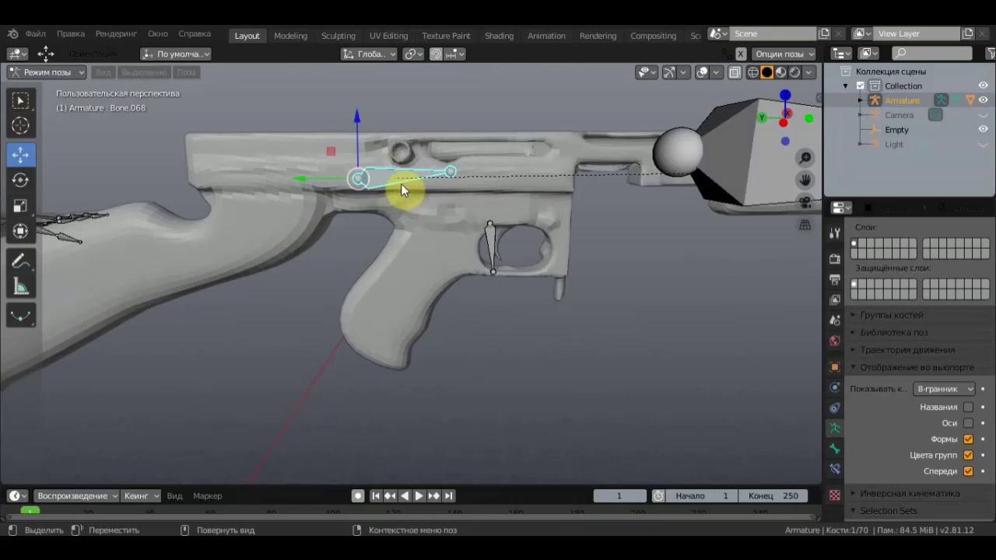
key(g)
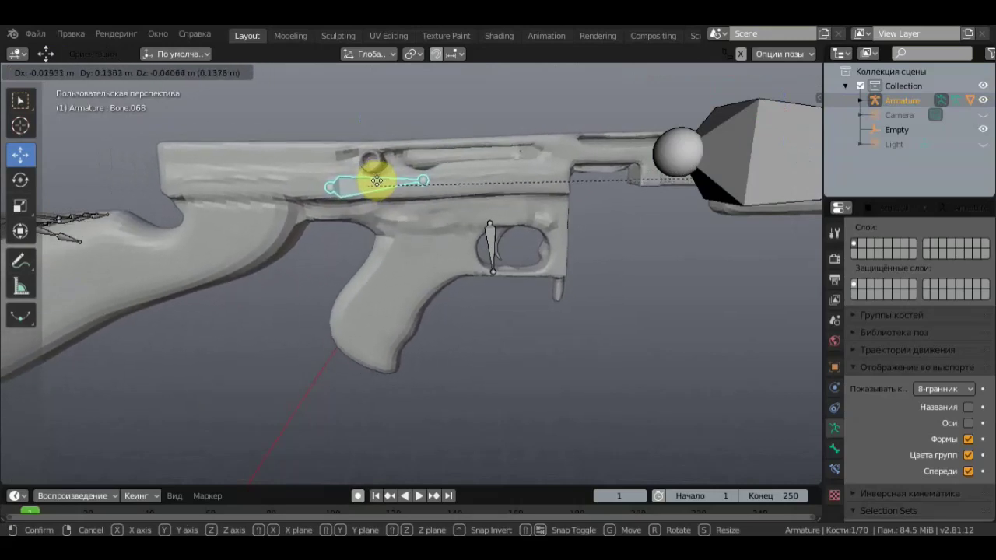
click(377, 178)
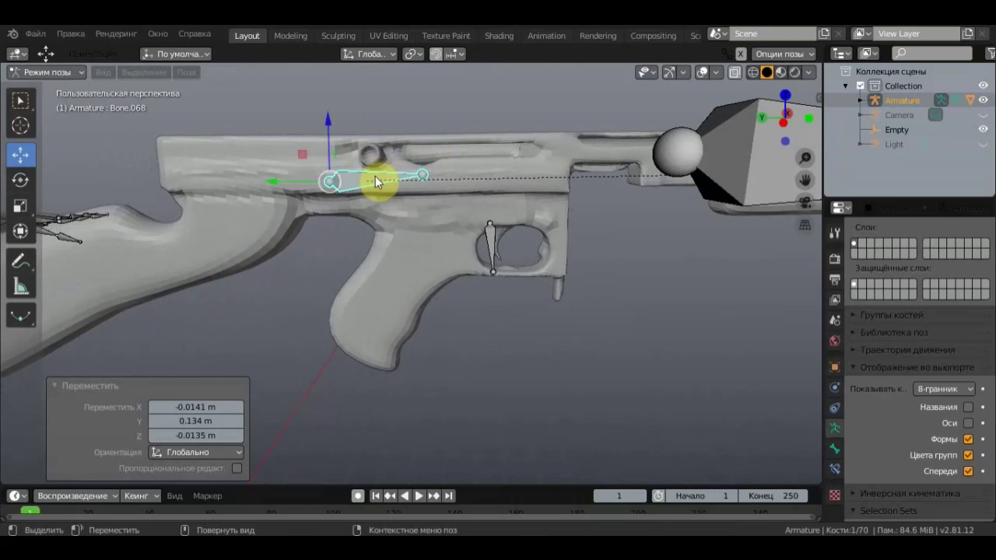
key(g)
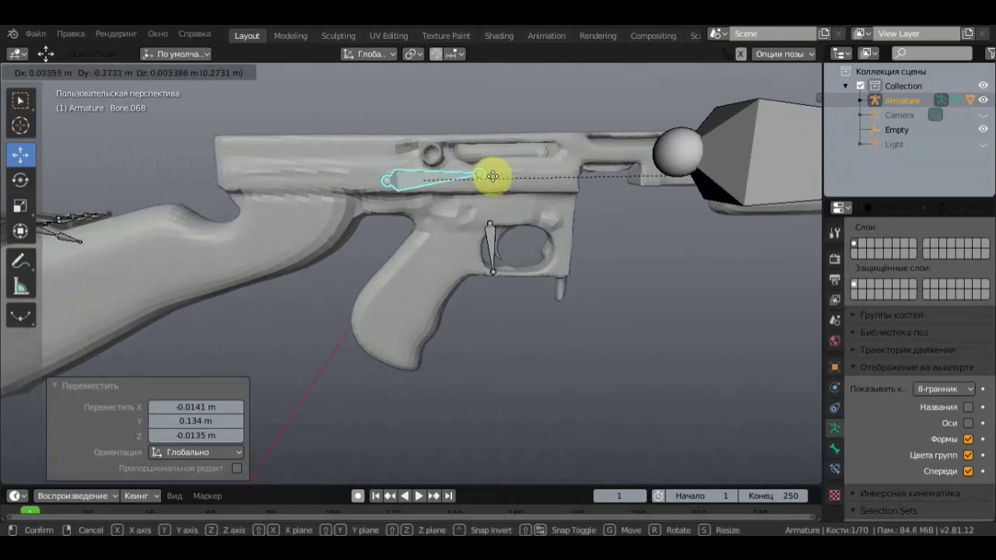
click(382, 175)
Step: Rotate trigger bone Bone.069 by 0.201° about Z, then select the main gun bone
click(488, 243)
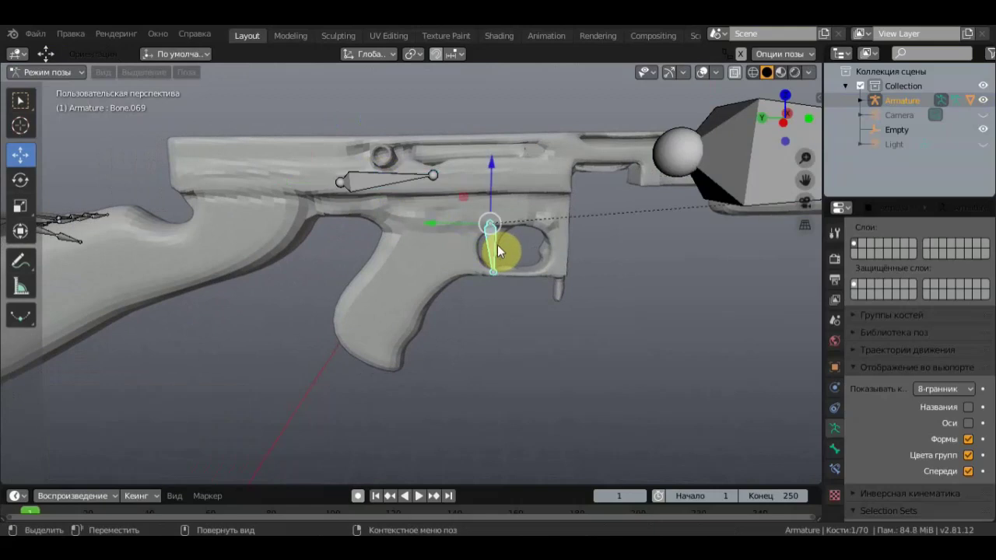
key(r)
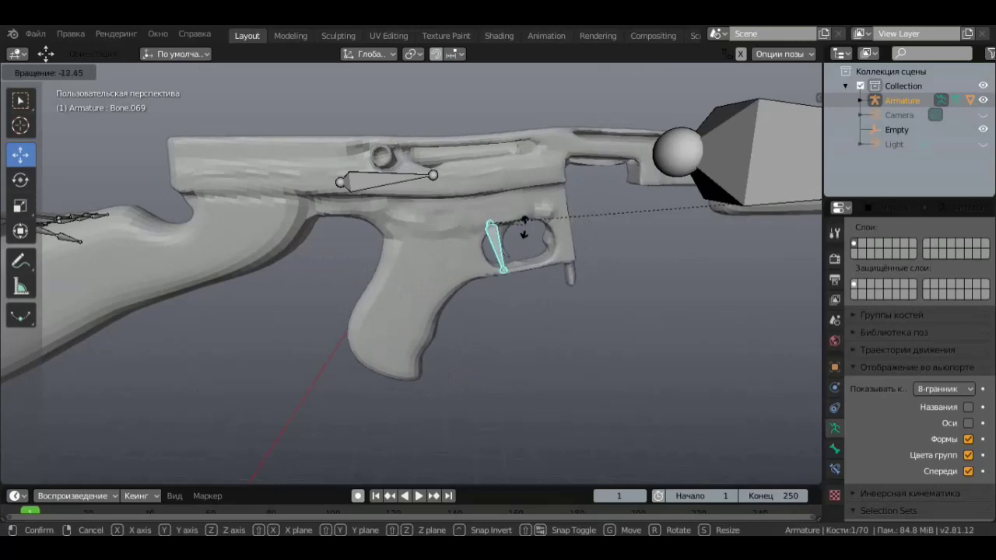
click(521, 232)
scroll(529, 222, down, 5)
click(591, 234)
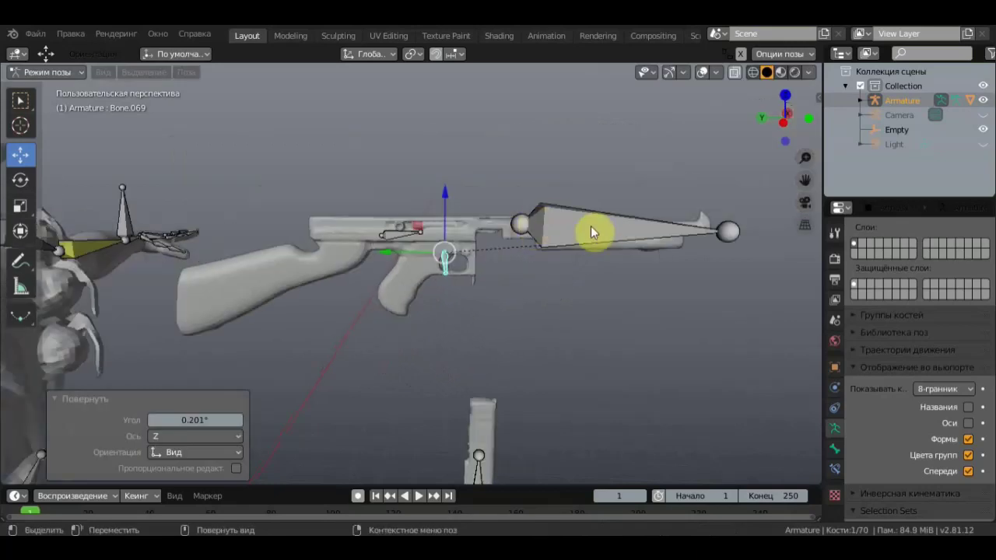
Step: Move Bone.066 by -0.0623, 0.41, -0.135 m so the whole rifle follows
key(g)
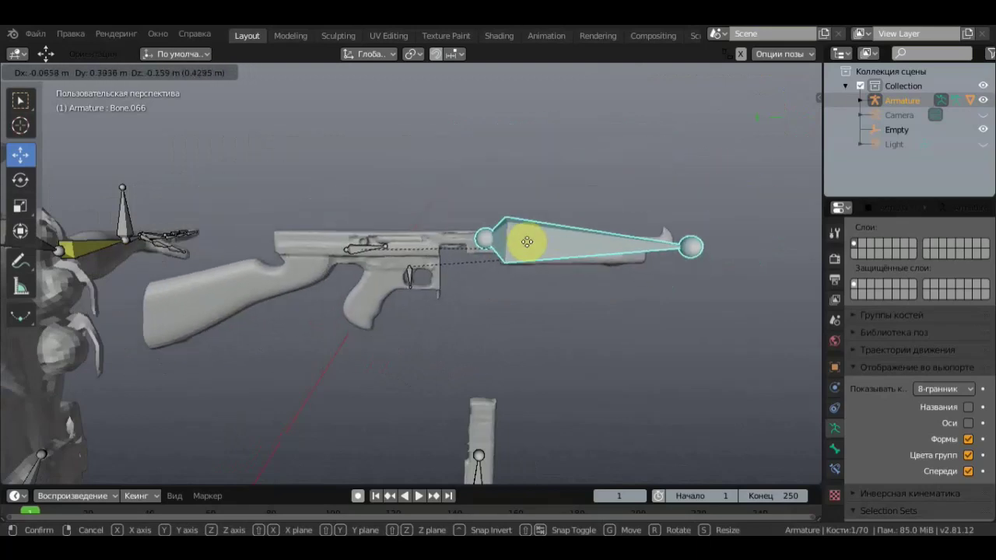
click(536, 245)
scroll(538, 281, down, 4)
scroll(645, 206, up, 2)
Step: Orbit and zoom around the character to inspect the posed rifle rig from several angles
mouse_move(645, 206)
middle_down()
mouse_move(677, 178)
mouse_move(607, 220)
mouse_move(520, 238)
mouse_move(559, 212)
middle_up()
scroll(516, 230, up, 2)
scroll(545, 234, down, 1)
mouse_move(529, 246)
middle_down()
mouse_move(516, 260)
mouse_move(537, 383)
mouse_move(446, 267)
middle_up()
scroll(517, 260, up, 3)
mouse_move(443, 222)
middle_down()
mouse_move(417, 207)
mouse_move(465, 213)
mouse_move(440, 213)
middle_up()
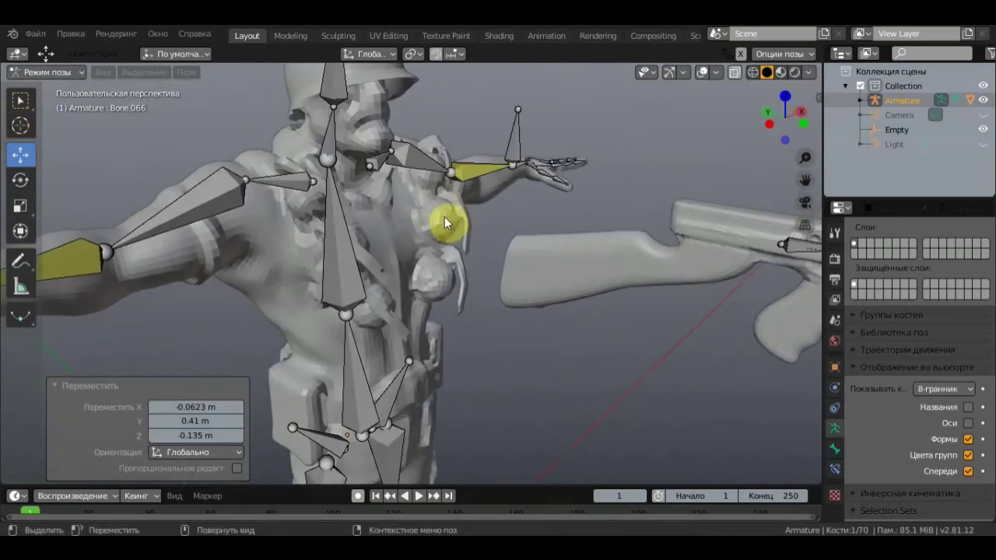
scroll(444, 217, down, 2)
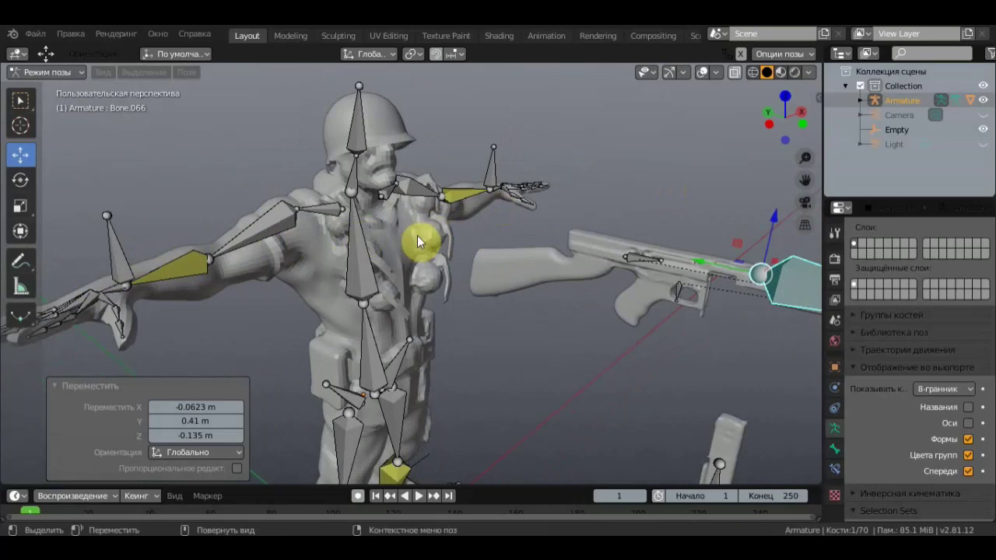
middle_drag(531, 217, 489, 204)
scroll(490, 204, down, 3)
mouse_move(558, 179)
middle_down()
mouse_move(574, 156)
mouse_move(605, 167)
mouse_move(505, 207)
mouse_move(541, 248)
mouse_move(512, 166)
middle_up()
scroll(506, 205, up, 4)
scroll(529, 207, up, 2)
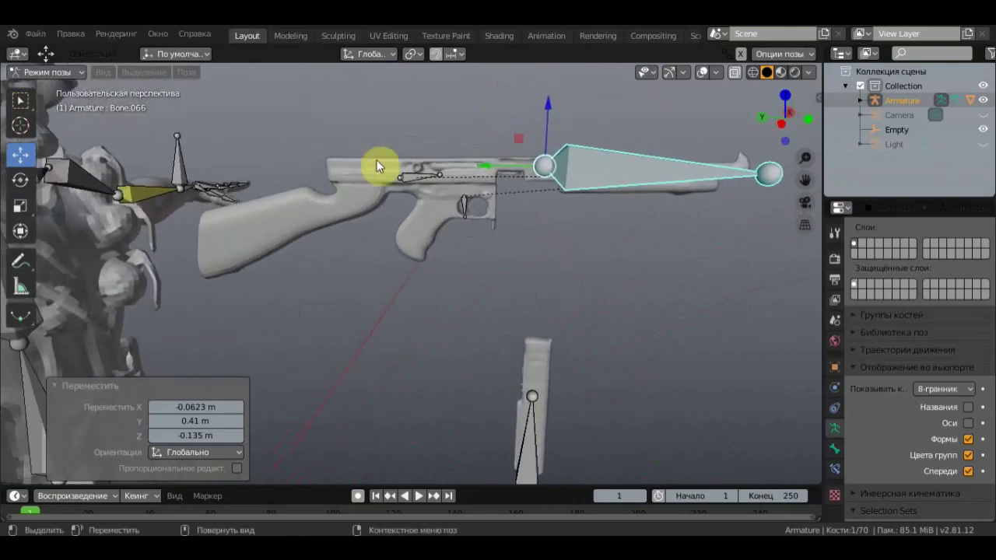
middle_drag(435, 227, 508, 245)
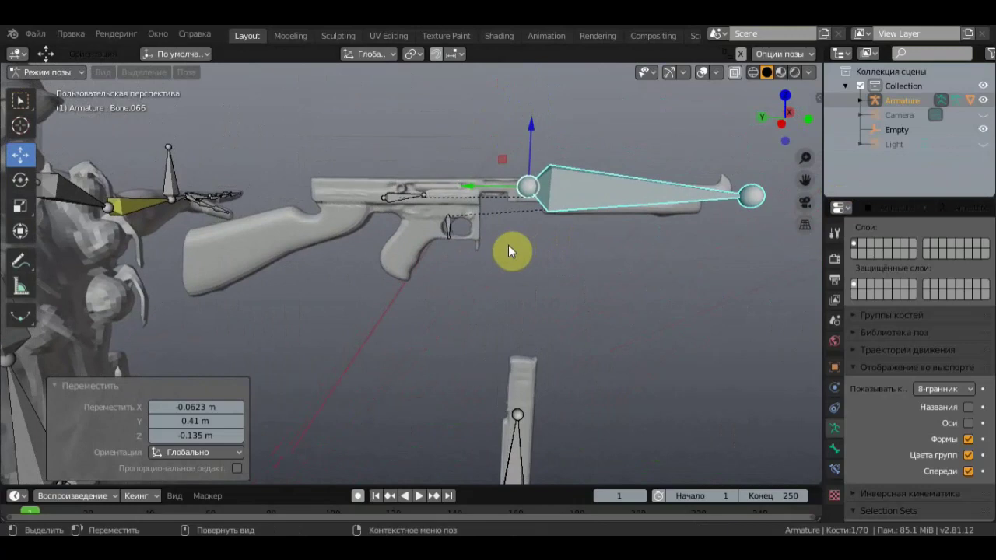